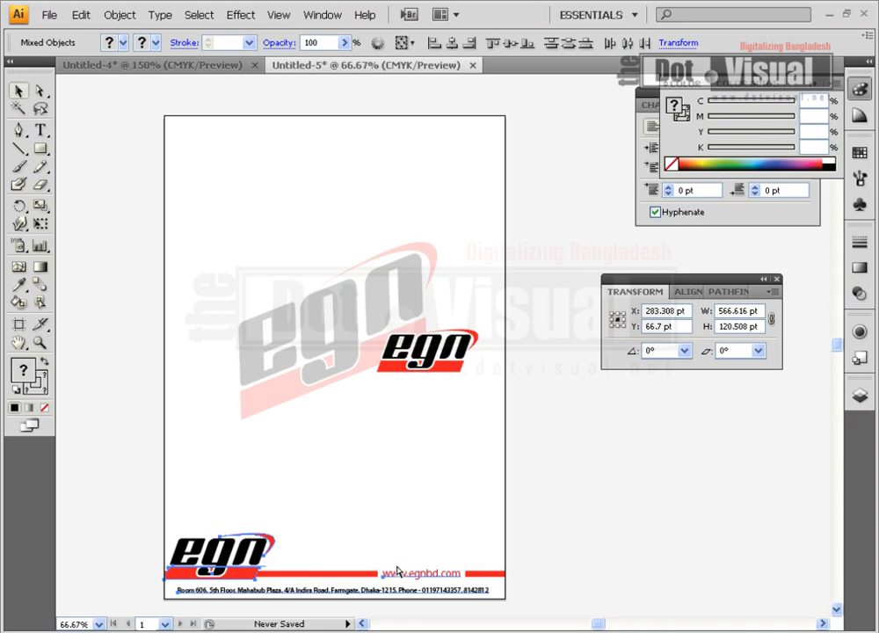
Create a new blank A4 document and zoom to 150% on its top-left area
key(ctrl+n)
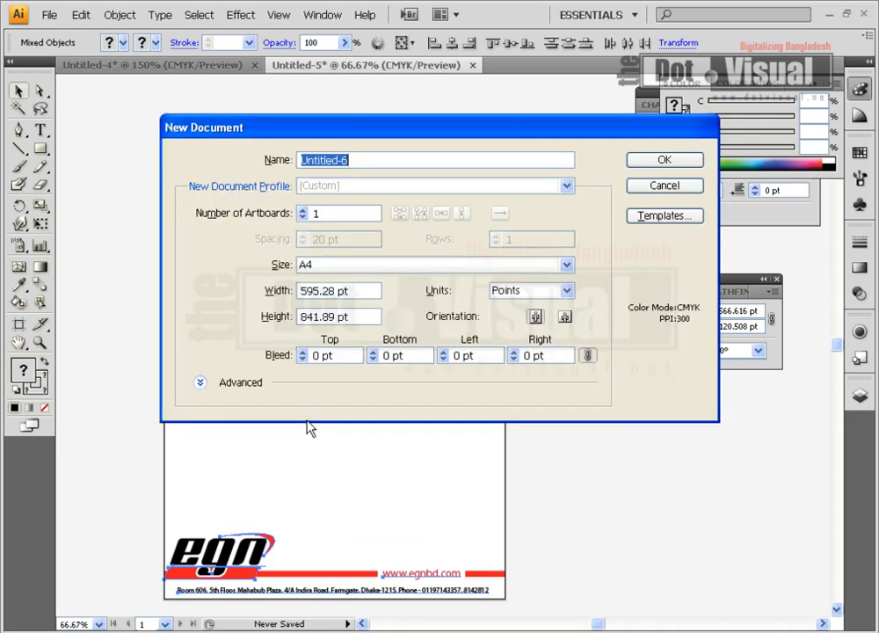
click(665, 160)
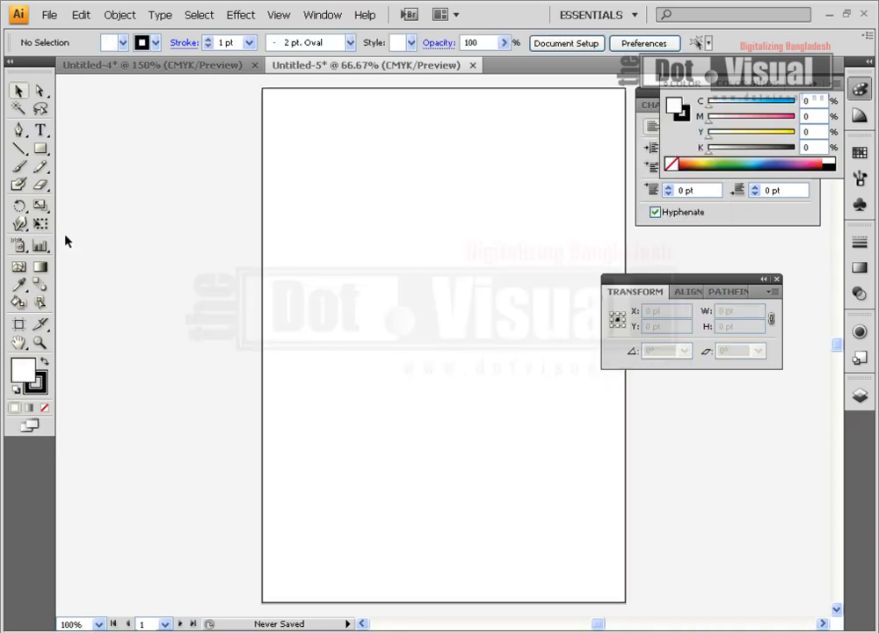
click(41, 343)
click(416, 166)
click(465, 316)
drag(415, 299, 413, 176)
click(19, 92)
Draw the card rectangle and resize it to about 325.333 × 203.333 pt
key(m)
drag(112, 147, 490, 388)
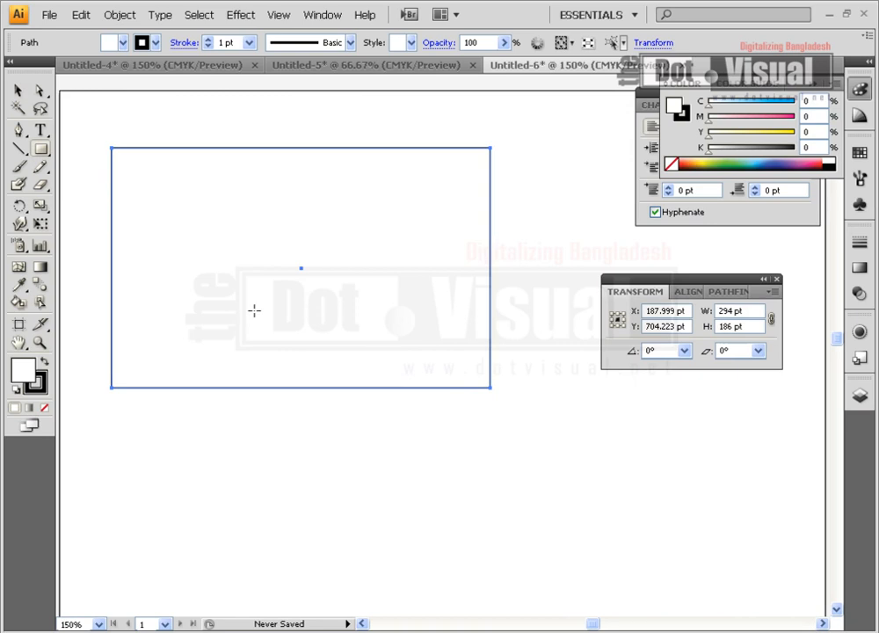
click(17, 90)
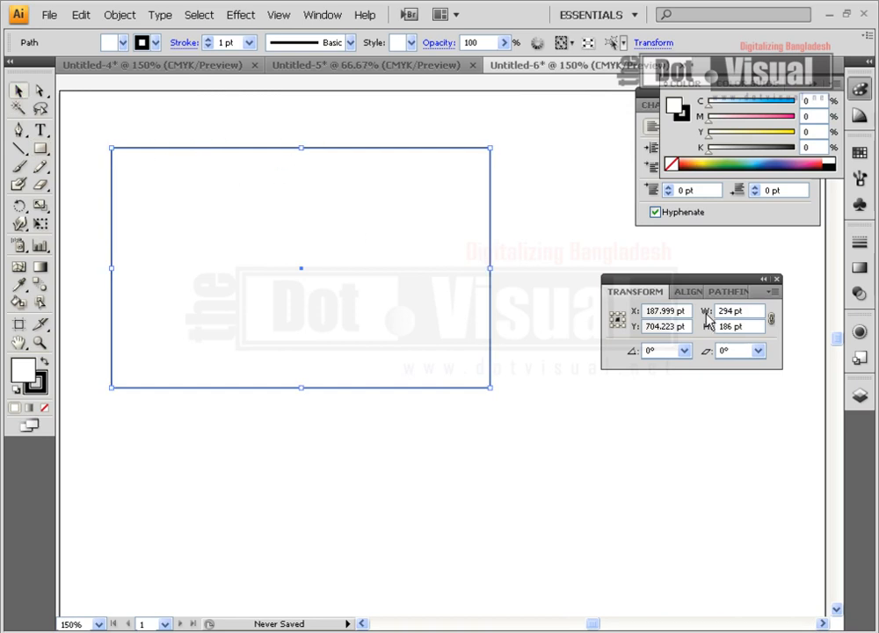
drag(490, 388, 531, 410)
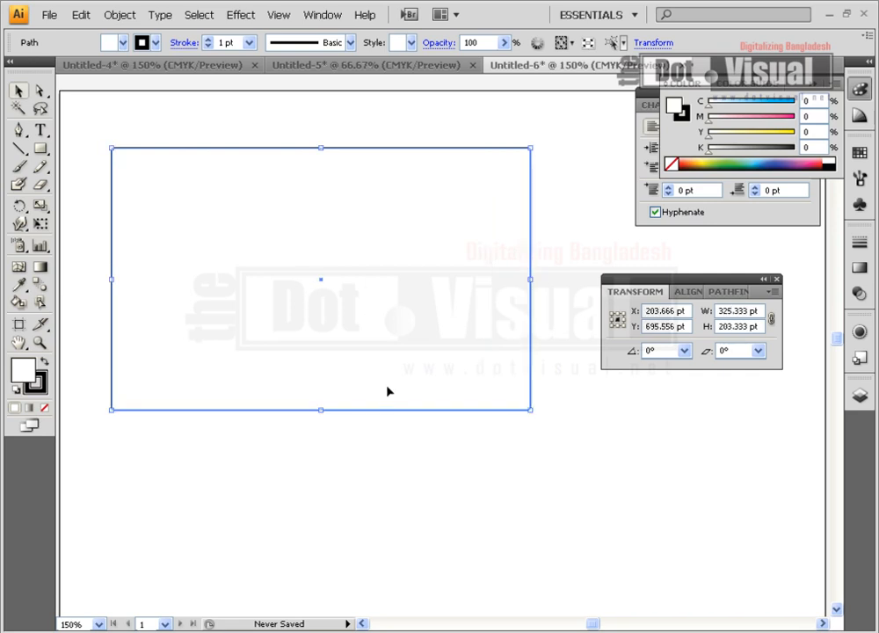
Paste the EGN logo, web address and address text onto the page
key(a)
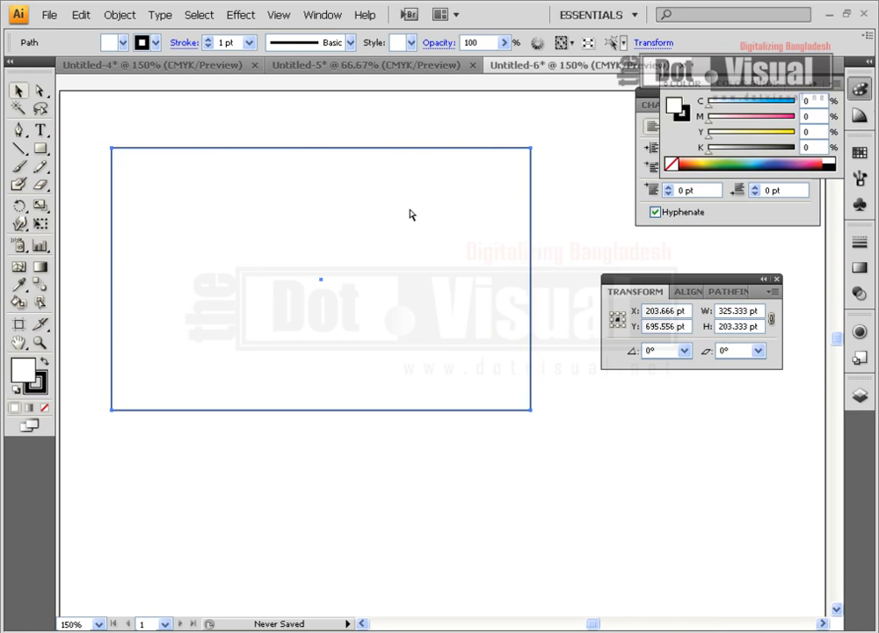
key(ctrl+shift+a)
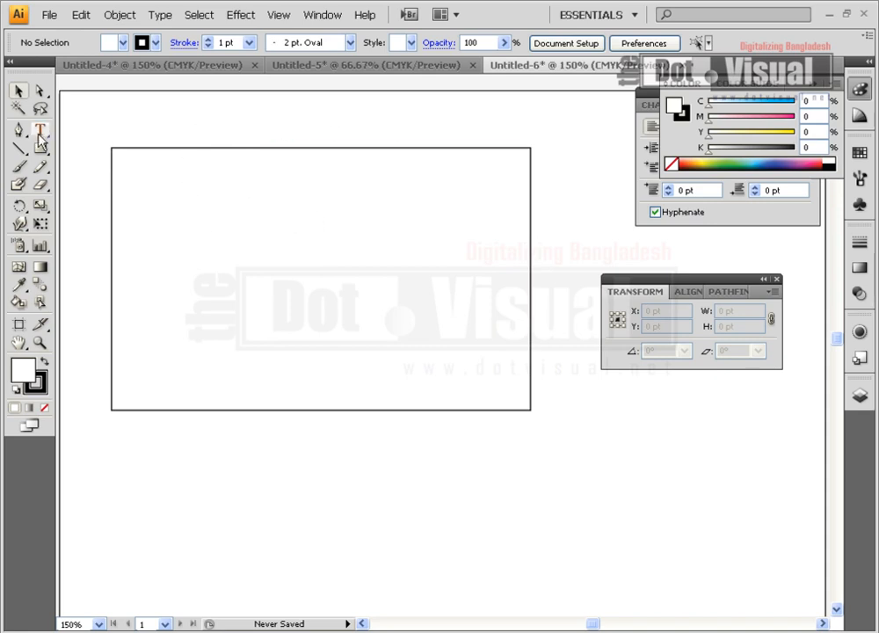
key(ctrl+v)
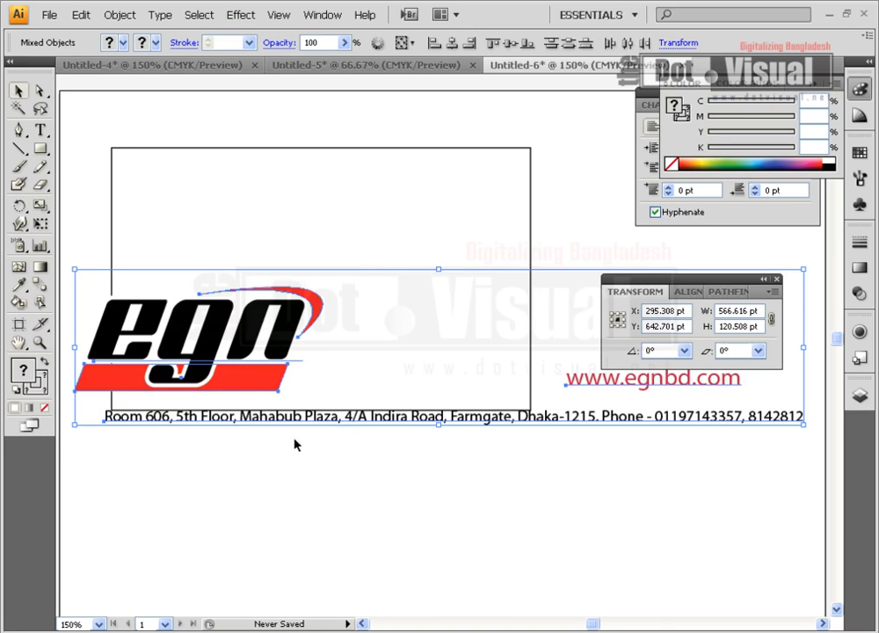
Move the egn logo into the card's top-left corner and scale it down
click(283, 493)
drag(247, 362, 289, 239)
drag(365, 269, 289, 232)
click(393, 350)
Scale the web address to about 90 × 13.6 pt above the card and reposition the address line
drag(401, 427, 421, 463)
drag(584, 390, 251, 369)
shift+click(323, 459)
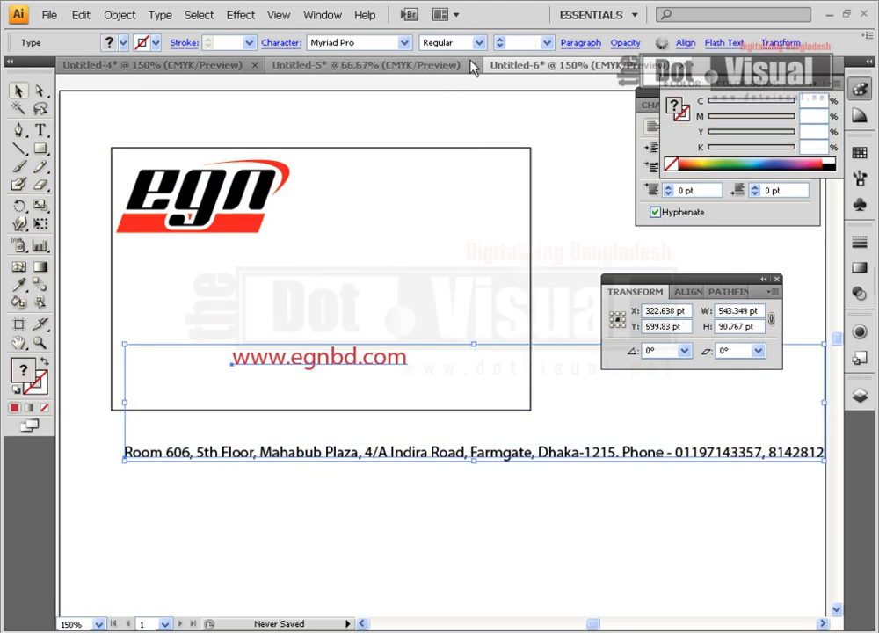
click(338, 343)
click(339, 356)
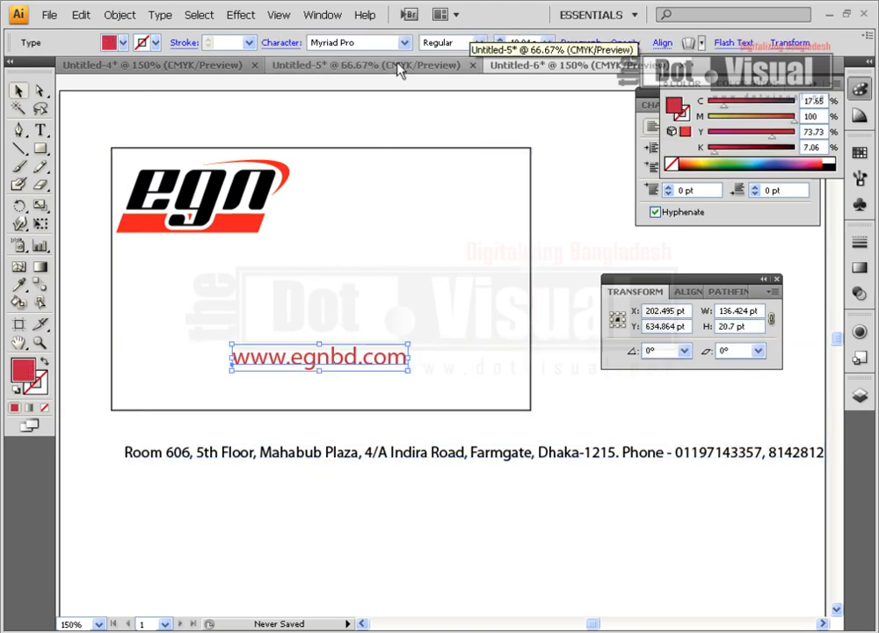
drag(407, 373, 476, 139)
drag(449, 461, 412, 518)
drag(584, 511, 849, 514)
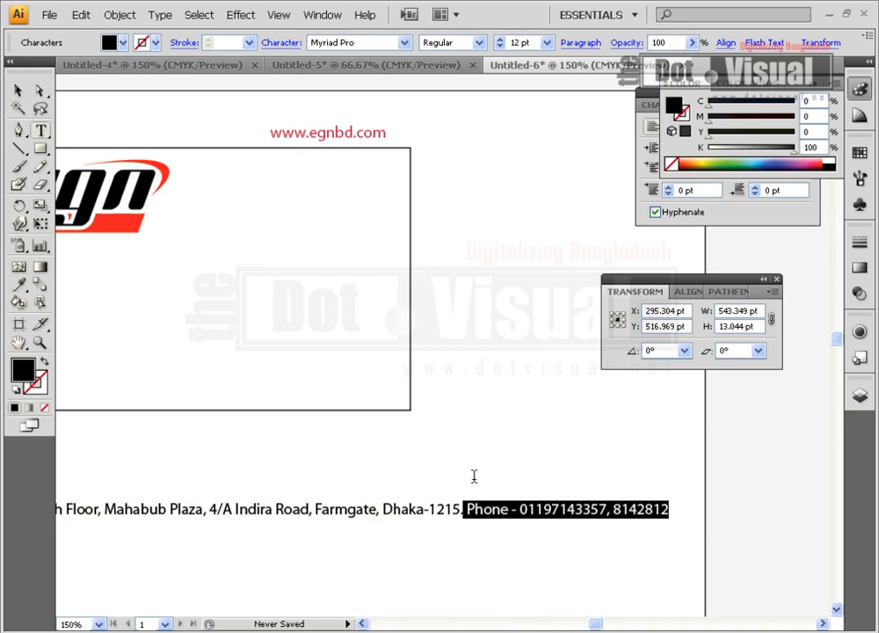
click(18, 89)
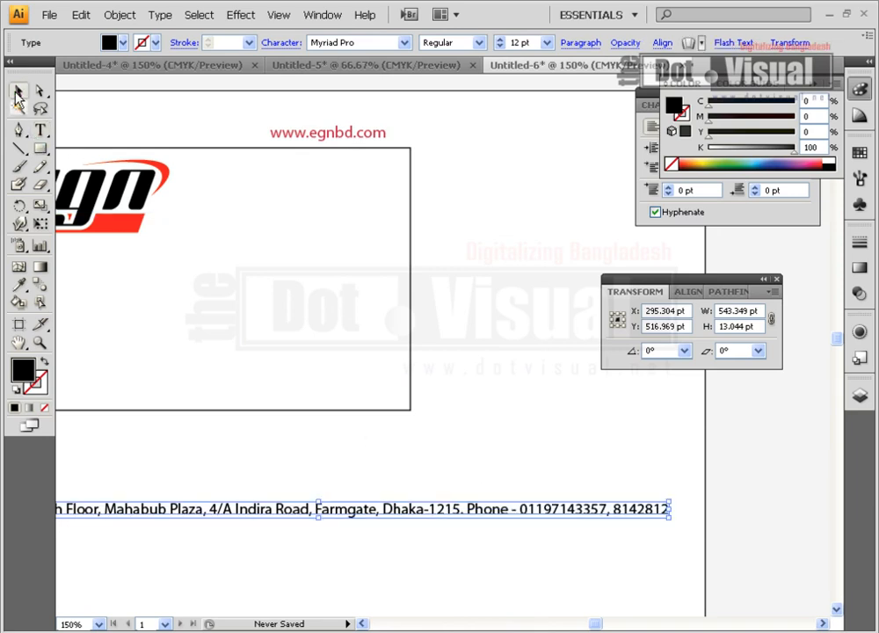
Break the address into two lines, with Dhaka-1215 on the Farmgate line
drag(194, 384, 352, 384)
drag(345, 519, 377, 385)
key(t)
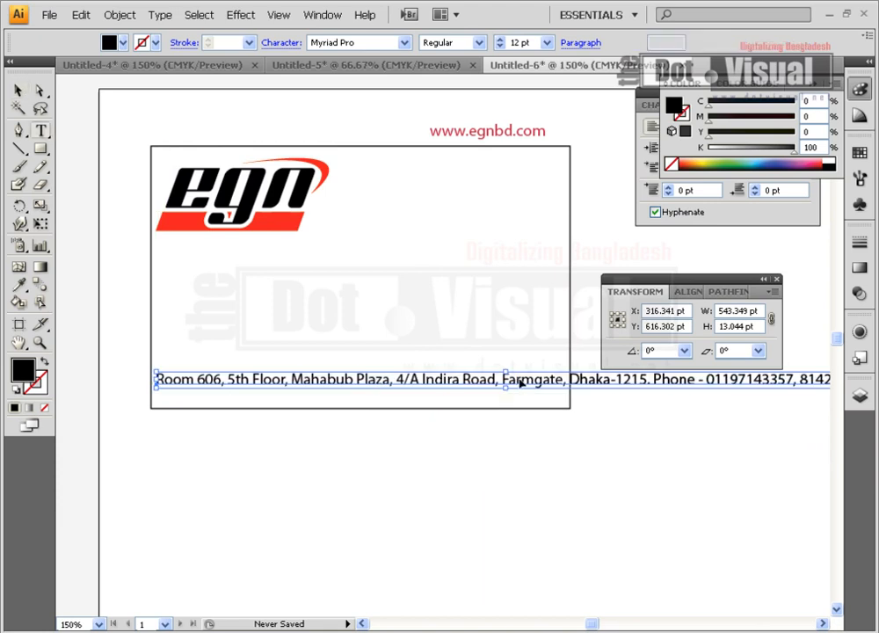
click(520, 380)
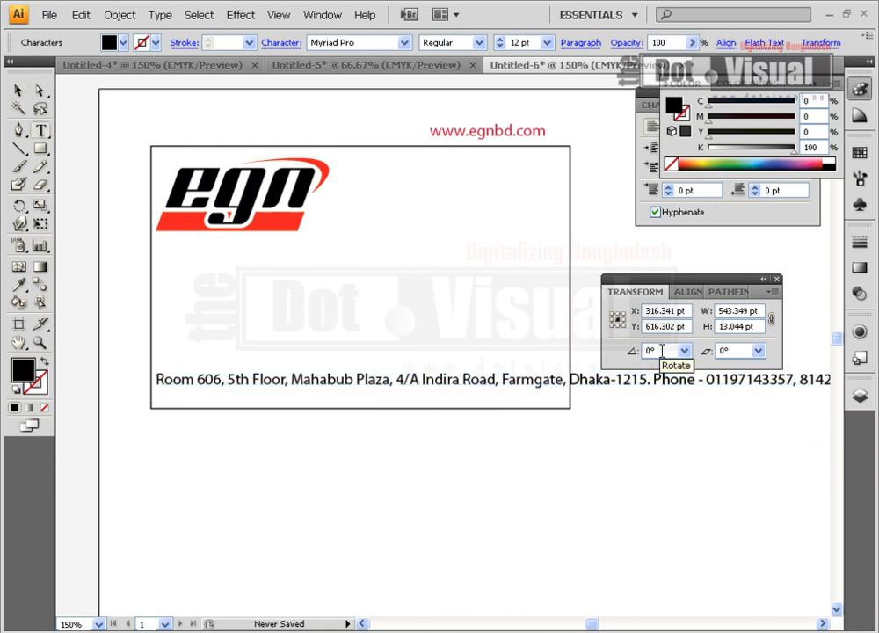
key(Return)
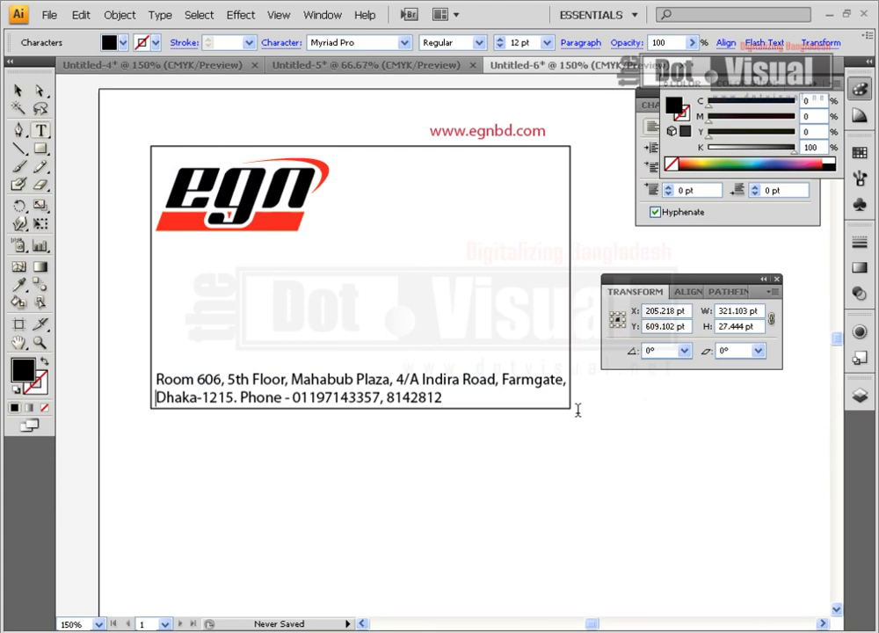
key(Return)
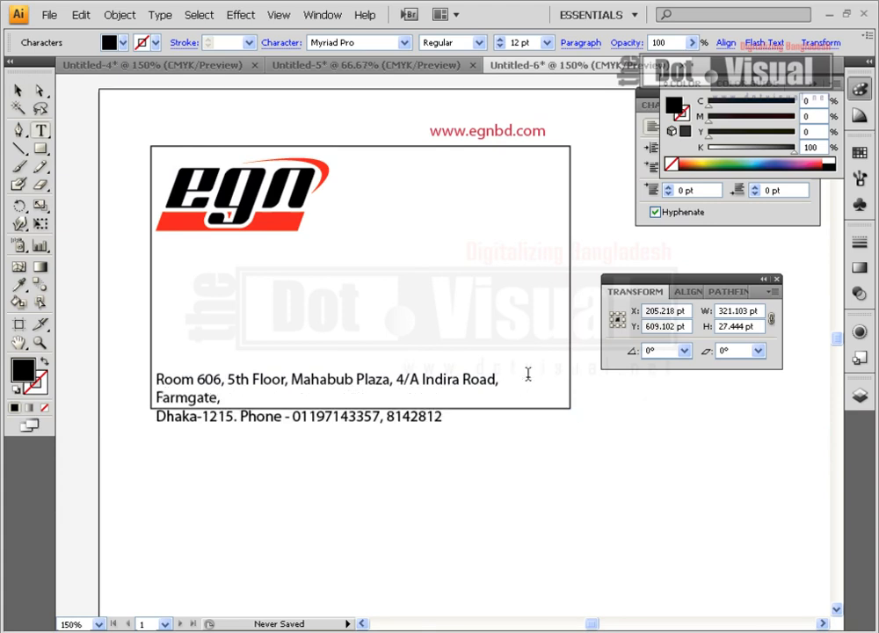
key(Delete)
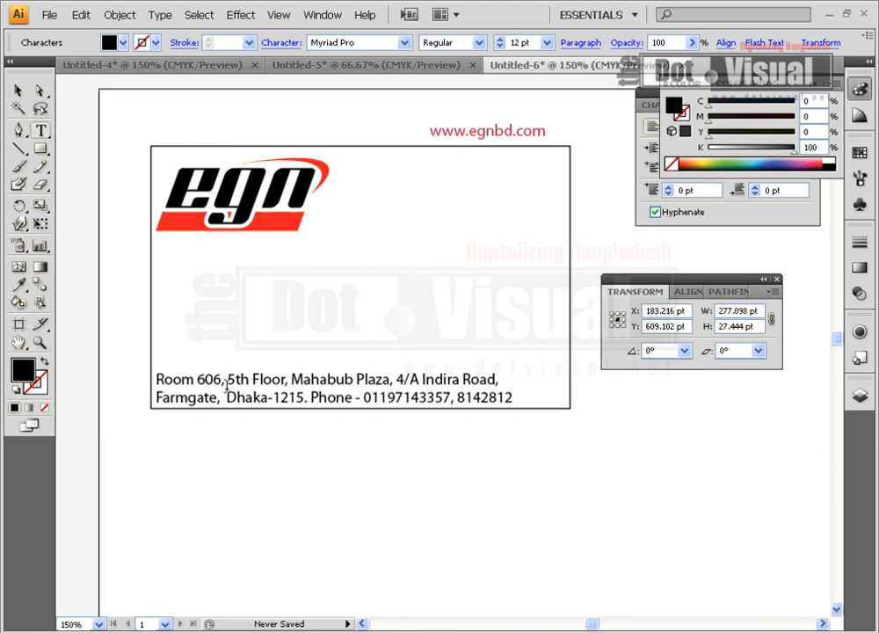
Centre-align the address and fit it inside the card's bottom edge
click(18, 91)
click(653, 130)
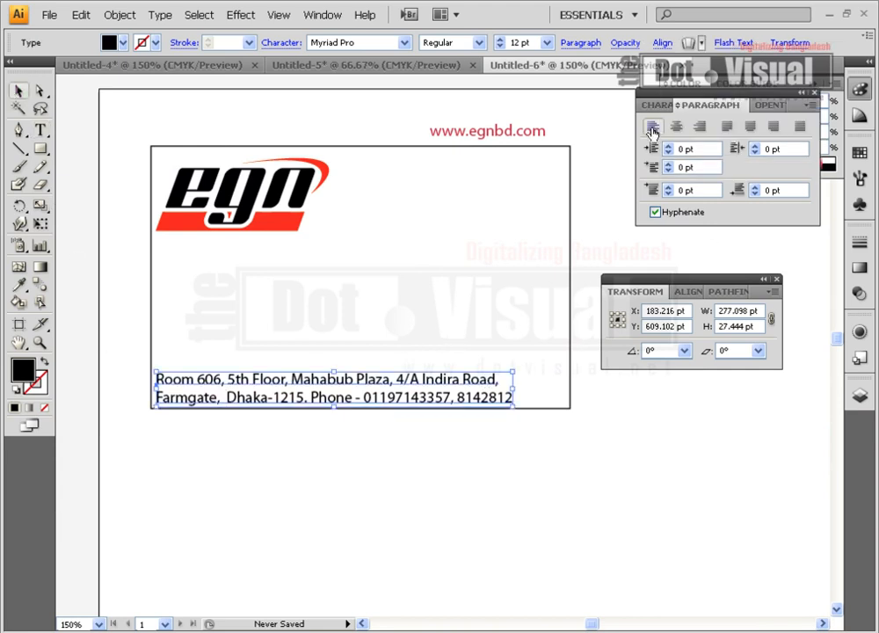
click(677, 126)
drag(314, 378, 506, 380)
click(451, 451)
drag(420, 374, 427, 401)
drag(310, 268, 262, 277)
drag(410, 169, 341, 343)
click(373, 279)
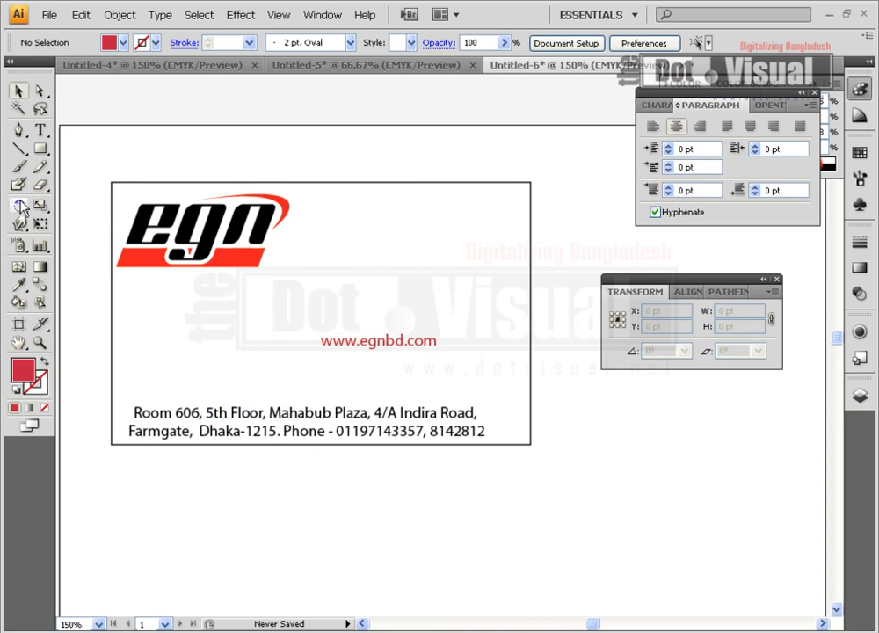
Type the person's name and place it at the card's top right
click(41, 129)
click(361, 233)
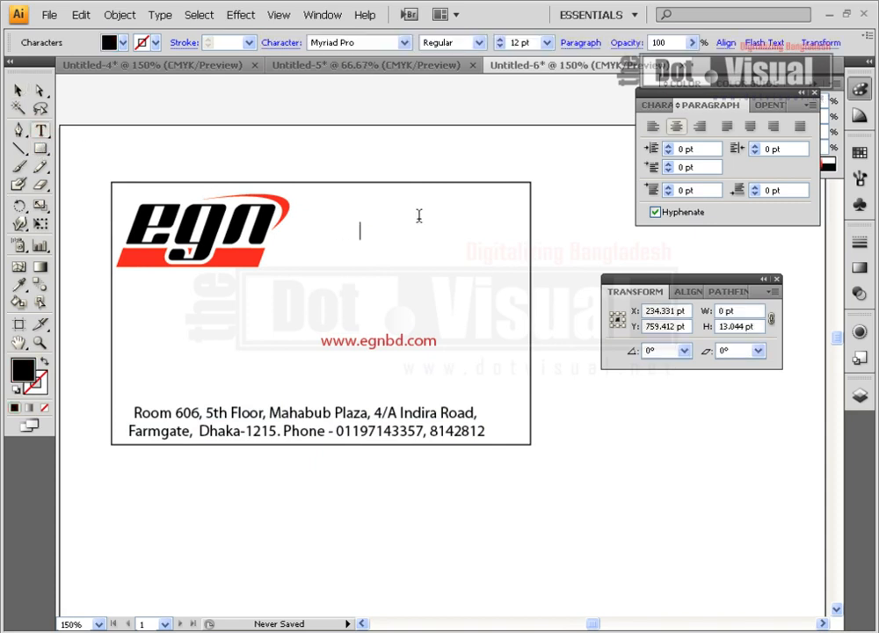
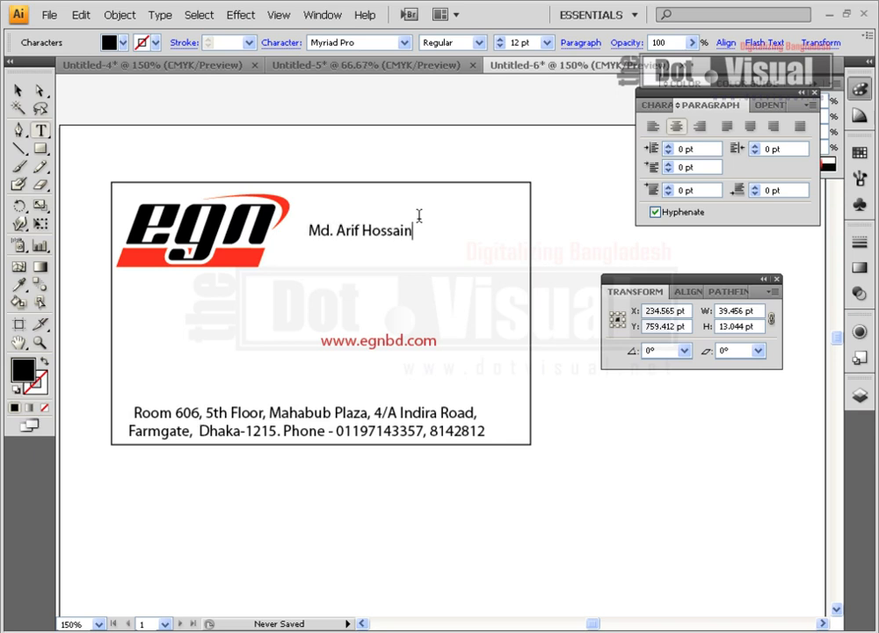
click(17, 90)
drag(411, 242, 481, 249)
Add a smaller 'Director' title beneath the name from a copy of it
key(t)
drag(402, 245, 538, 243)
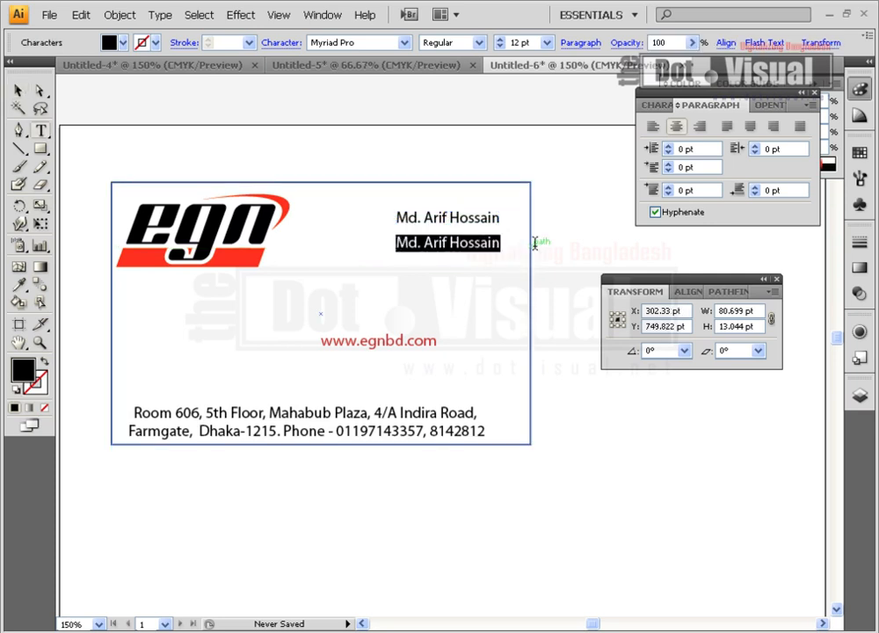
text(Director)
key(Escape)
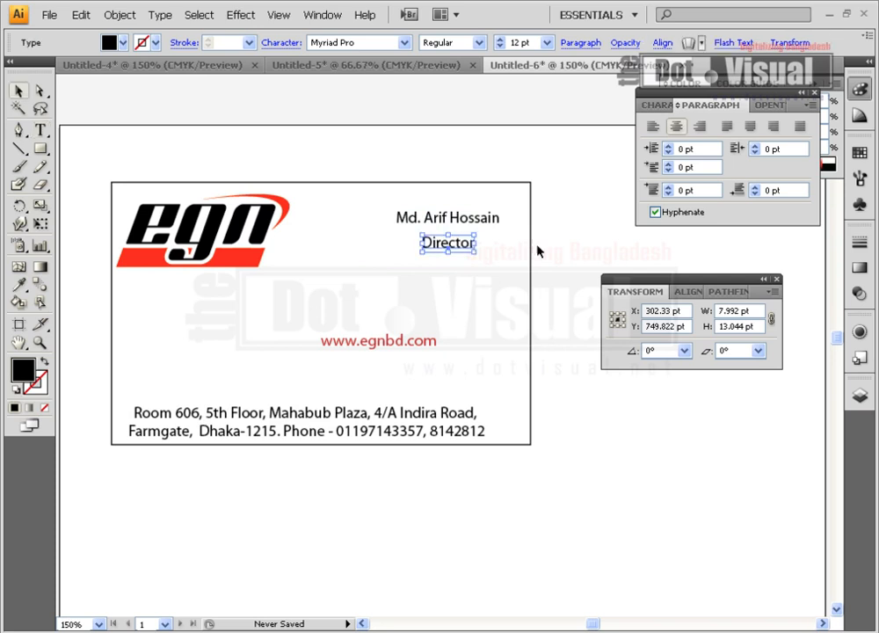
drag(420, 252, 480, 250)
click(456, 254)
Move the web address below the card and enlarge the egn logo at the card centre
click(462, 337)
drag(427, 345, 467, 492)
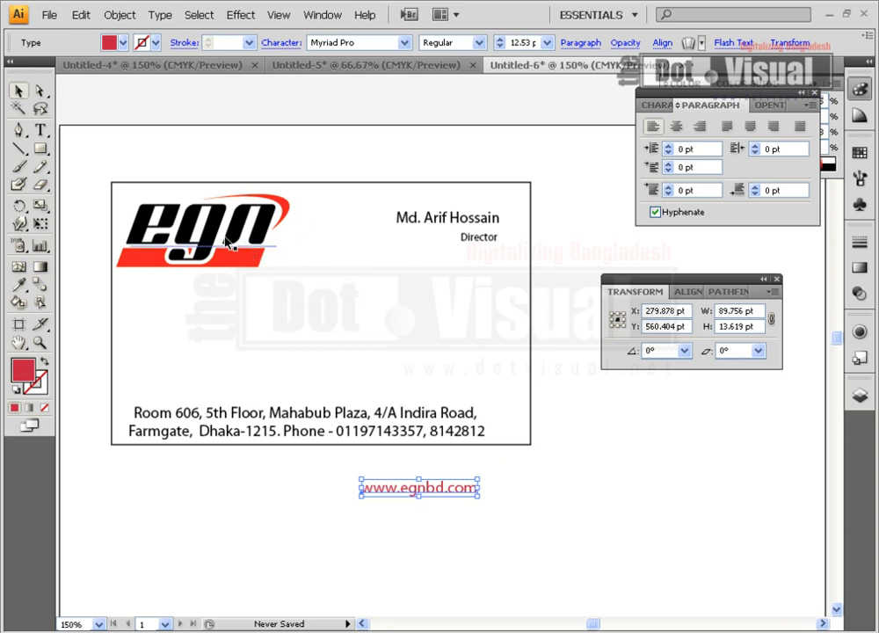
drag(255, 236, 353, 325)
drag(389, 358, 415, 373)
drag(377, 329, 388, 334)
click(468, 351)
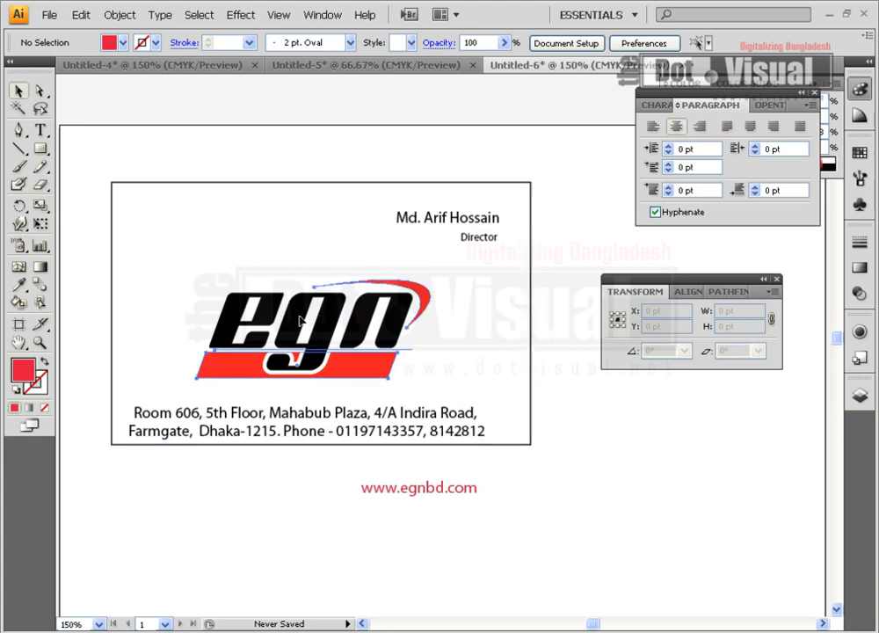
Fine-tune the size of the egn logo
click(408, 373)
mouse_move(429, 375)
mouse_down()
mouse_move(422, 367)
mouse_move(427, 374)
mouse_up()
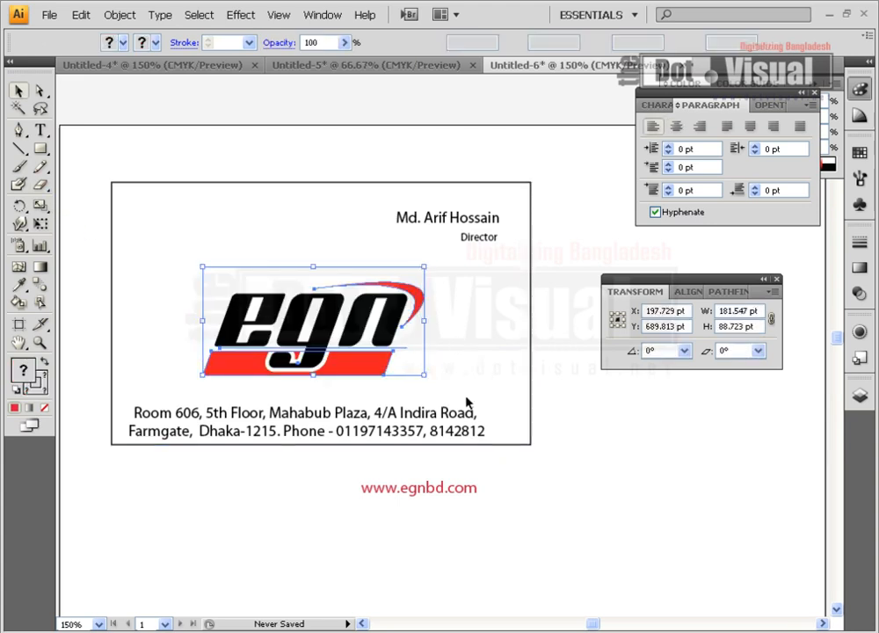
click(445, 473)
drag(398, 489, 185, 240)
click(238, 280)
click(41, 149)
drag(111, 197, 232, 219)
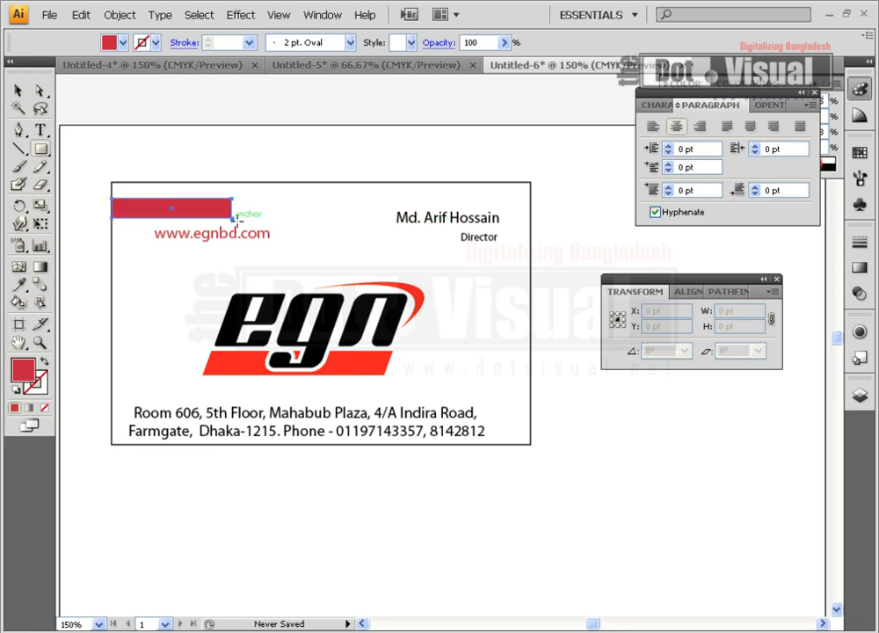
click(17, 90)
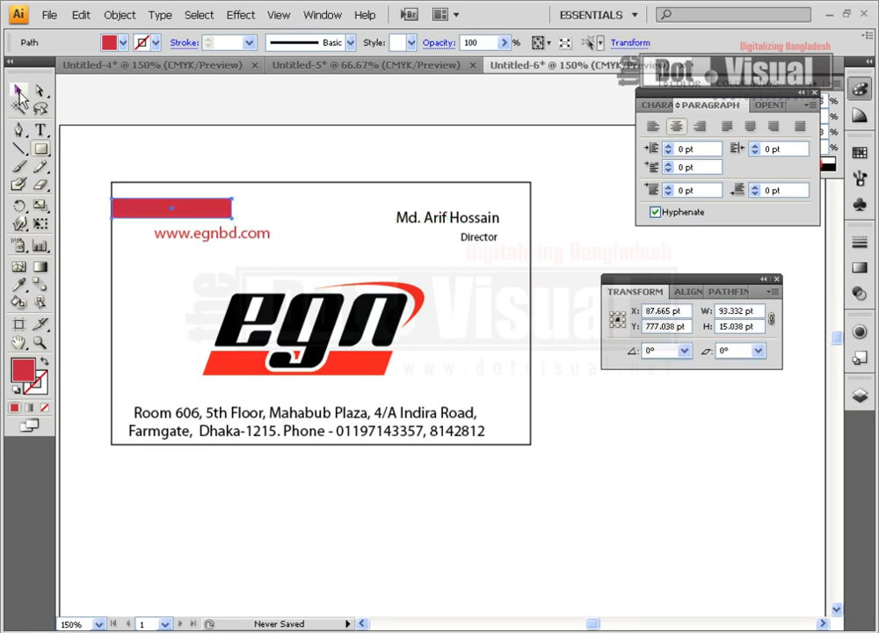
click(858, 154)
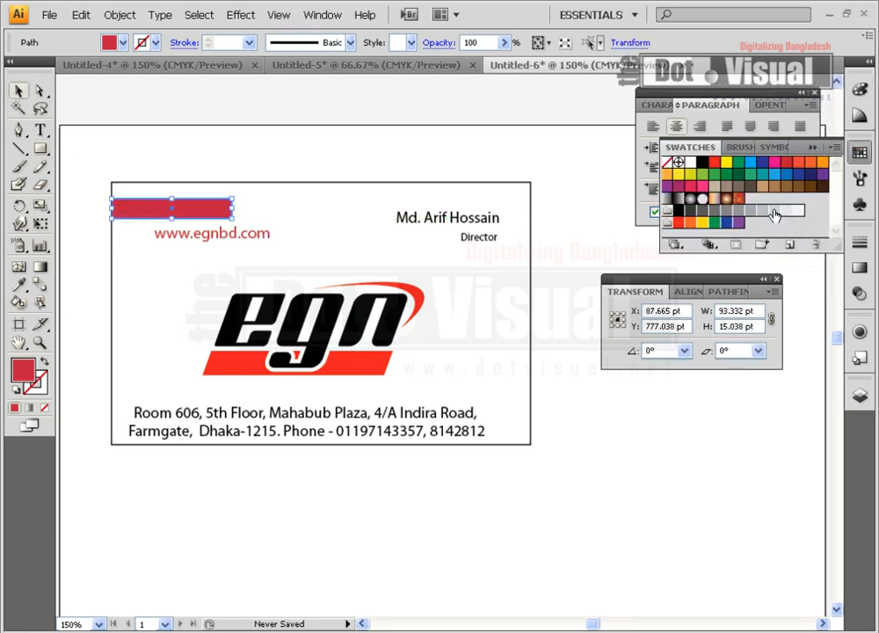
click(714, 161)
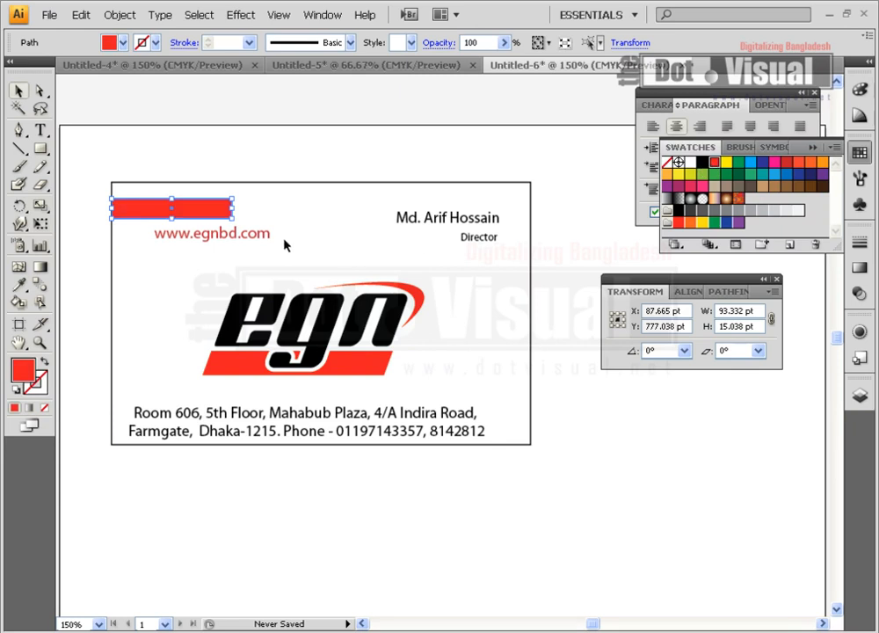
drag(261, 232, 209, 204)
click(690, 164)
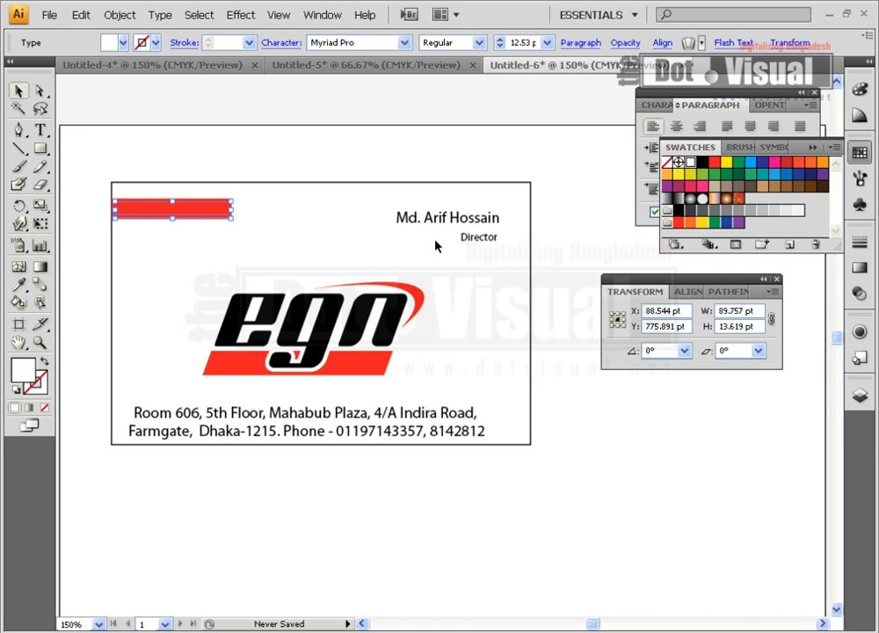
right_click(230, 211)
mouse_move(335, 352)
click(391, 346)
Widen the red bar past the text's end and nudge the web address right
click(298, 188)
click(218, 208)
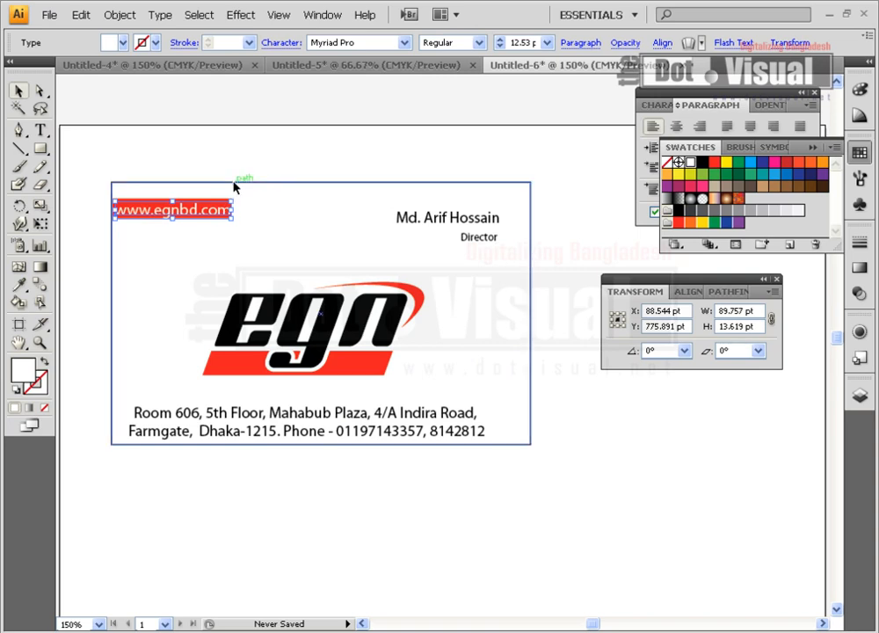
click(232, 188)
click(234, 207)
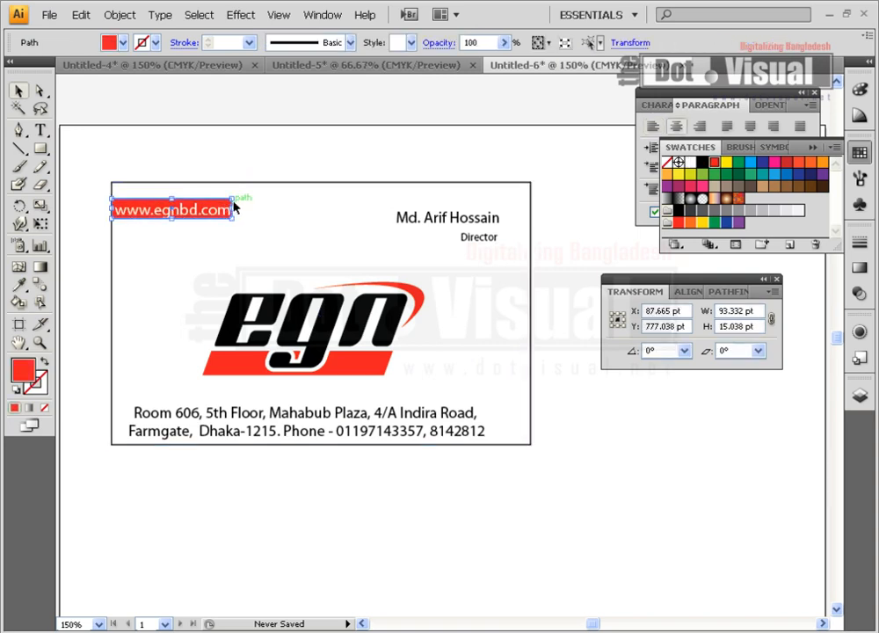
drag(233, 207, 240, 208)
click(219, 236)
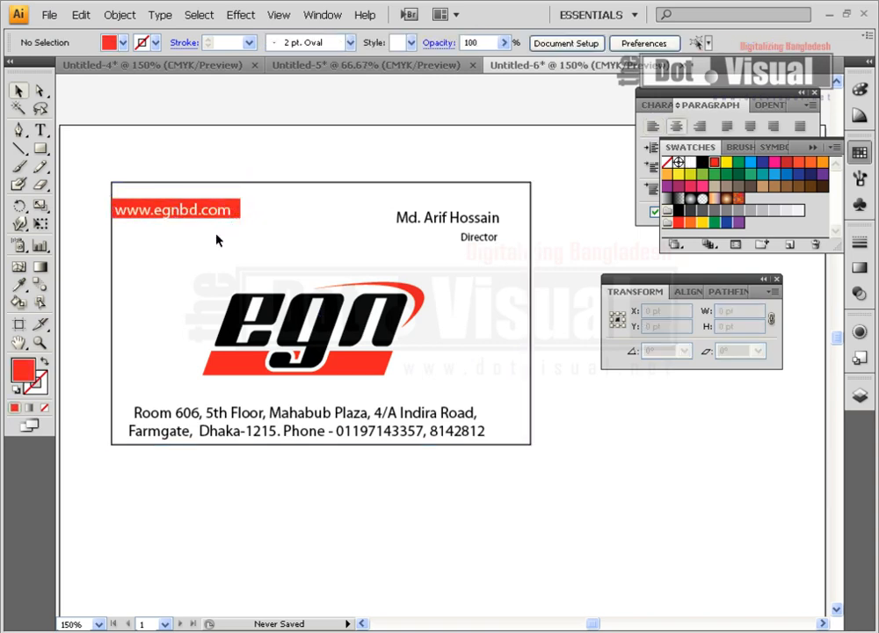
click(209, 218)
key(Right)
key(Right)
key(Right)
key(Right)
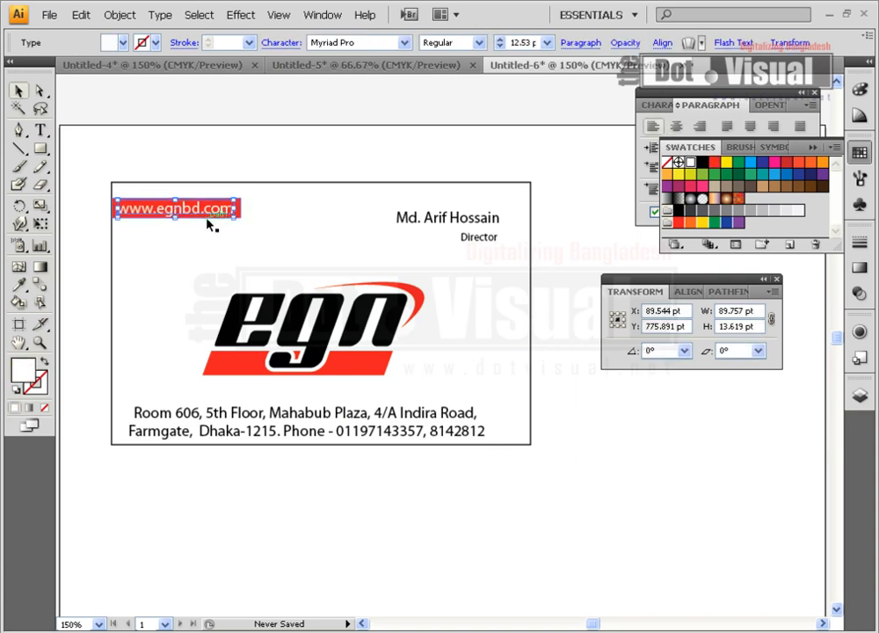
click(213, 256)
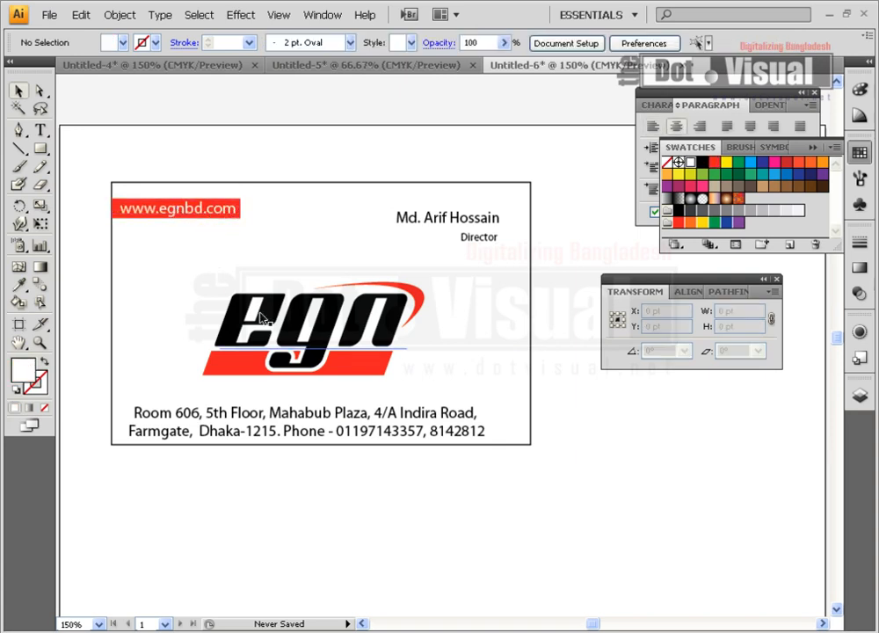
Nudge the person's name right and up, and the Director title up
click(422, 220)
key(Right)
key(Right)
key(Up)
key(Up)
key(Up)
key(Up)
key(Up)
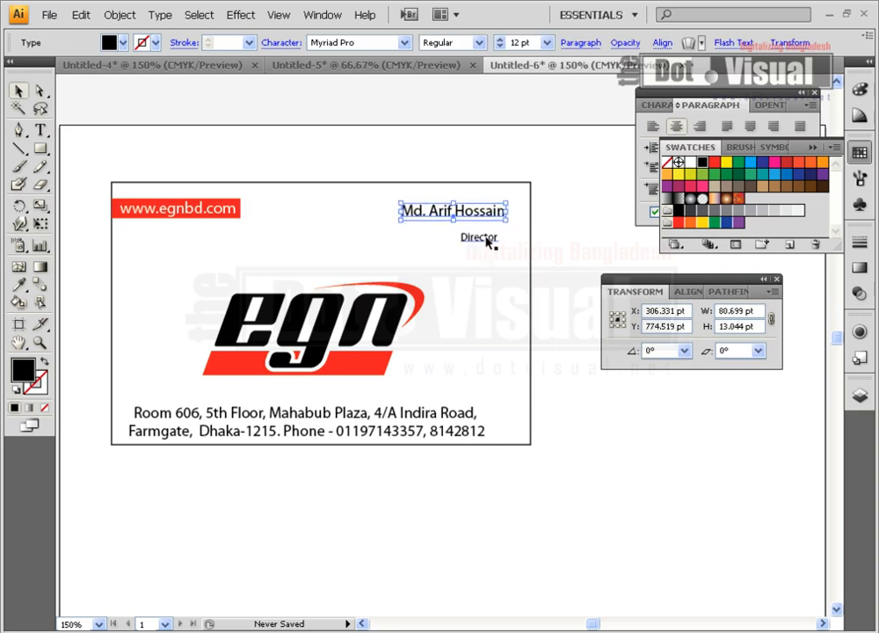
click(487, 240)
key(Up)
key(Up)
key(Up)
key(Up)
Tuck the Director title just under the name
key(Right)
key(Right)
key(Up)
key(Up)
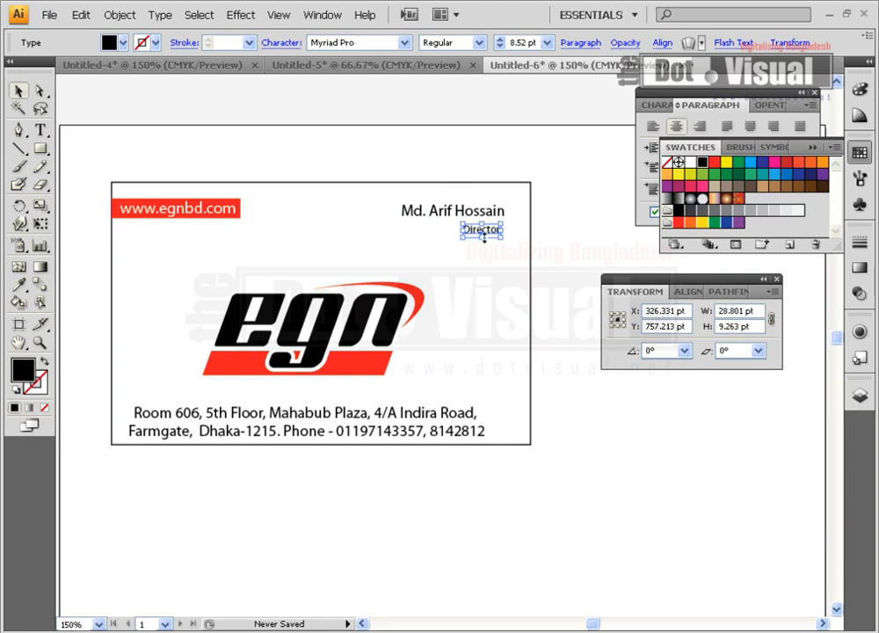
click(457, 358)
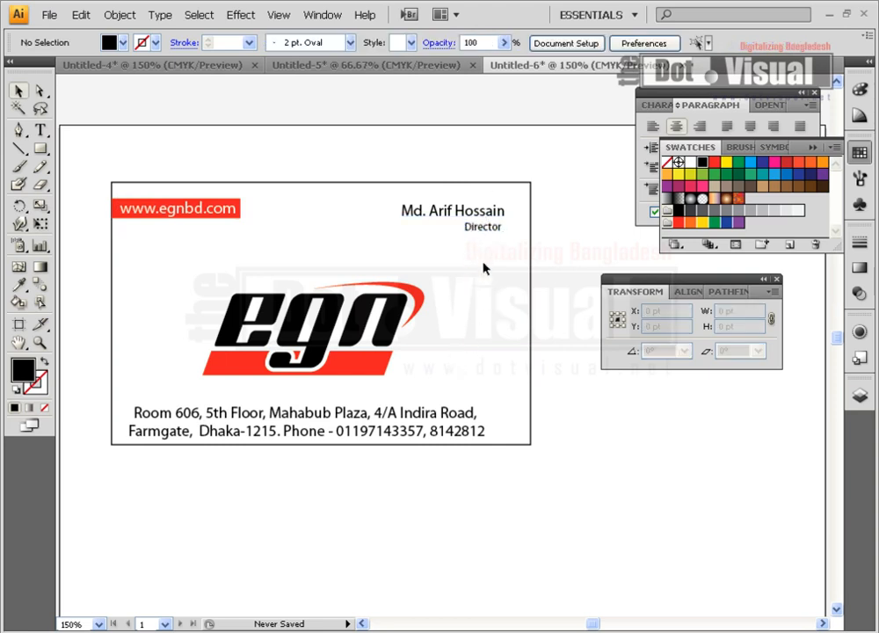
Set the address text to 10 pt
click(415, 406)
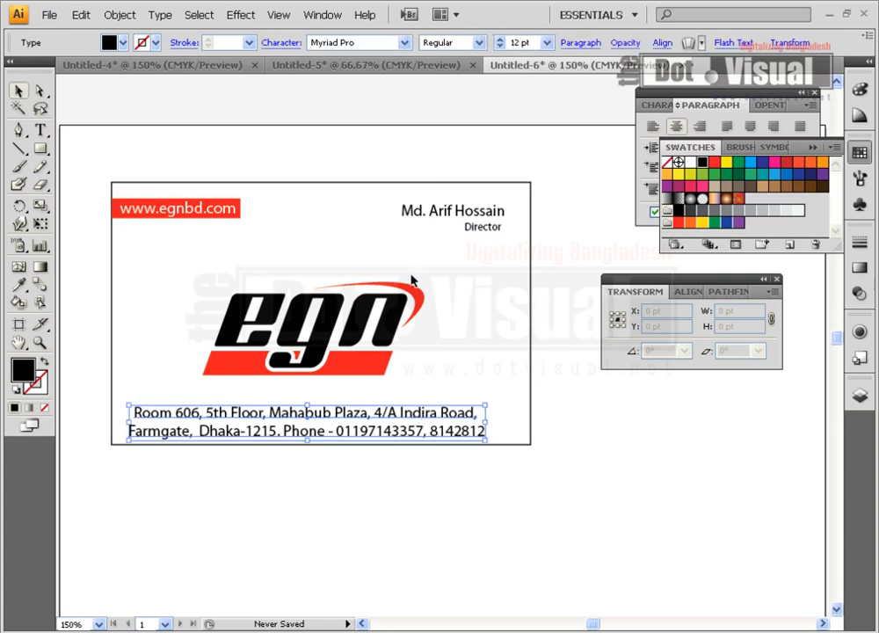
text(10)
key(Return)
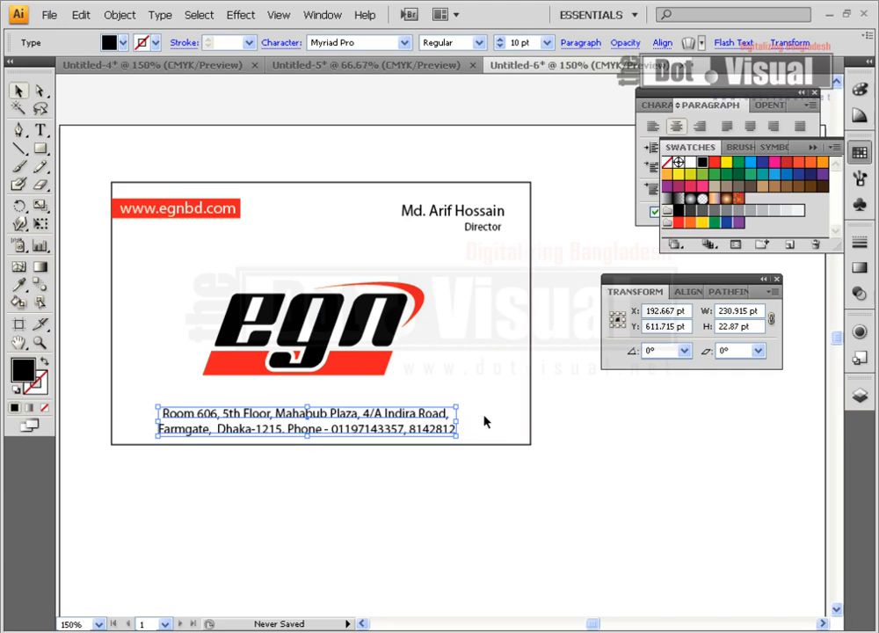
Shift the egn logo slightly right and down, and the address slightly right
click(413, 440)
drag(368, 361, 377, 363)
drag(373, 414, 377, 415)
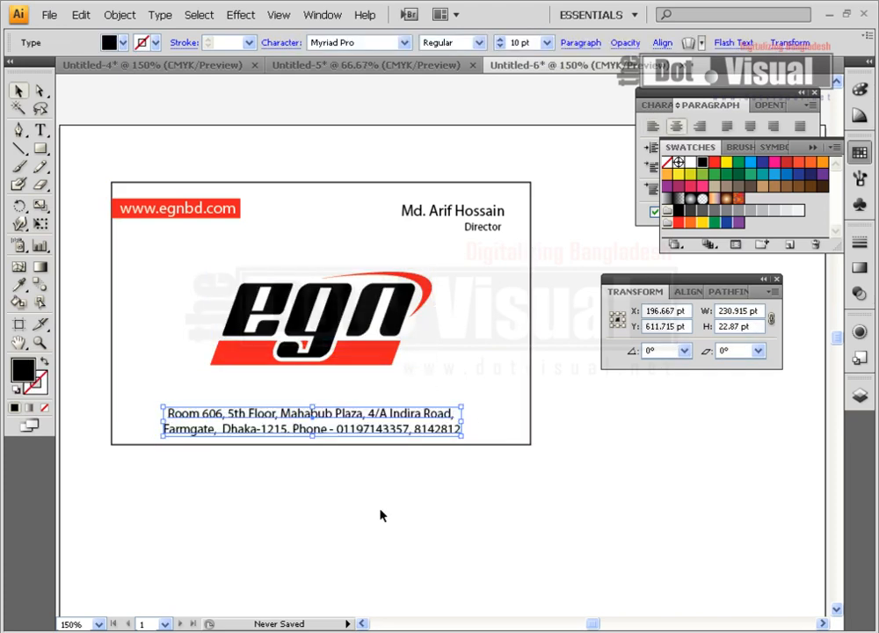
click(379, 455)
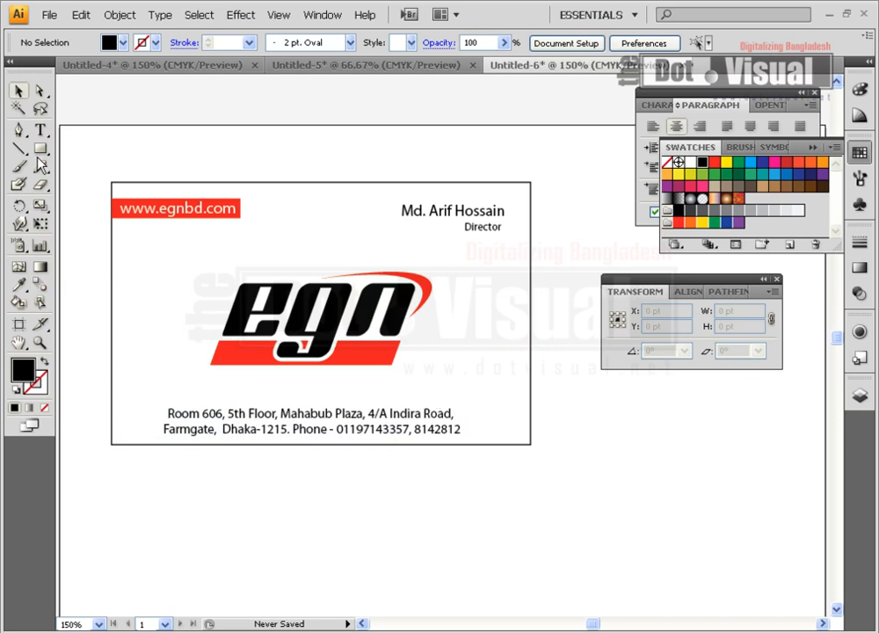
click(40, 130)
Type a row of periods above the address and set it to 16 pt
click(121, 403)
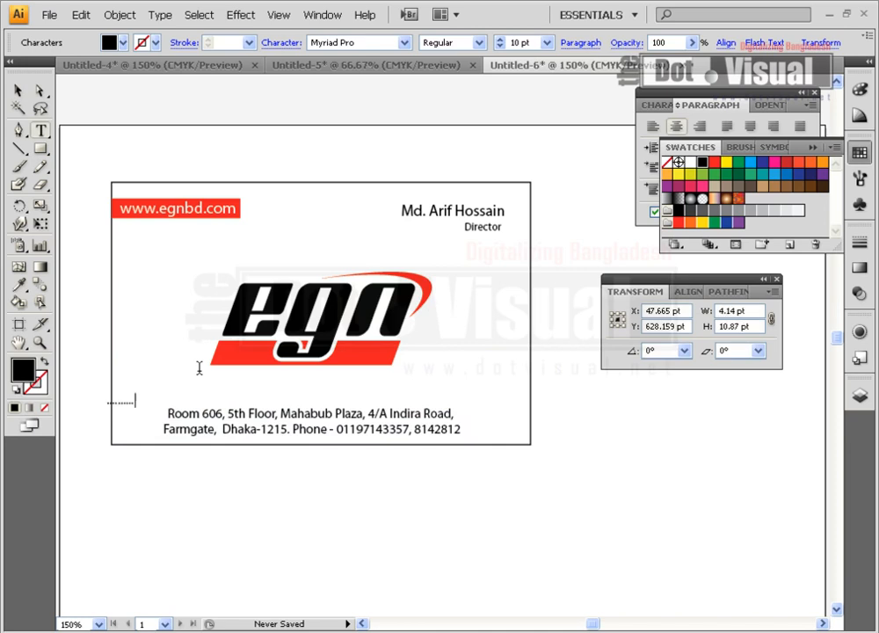
text(.......................................)
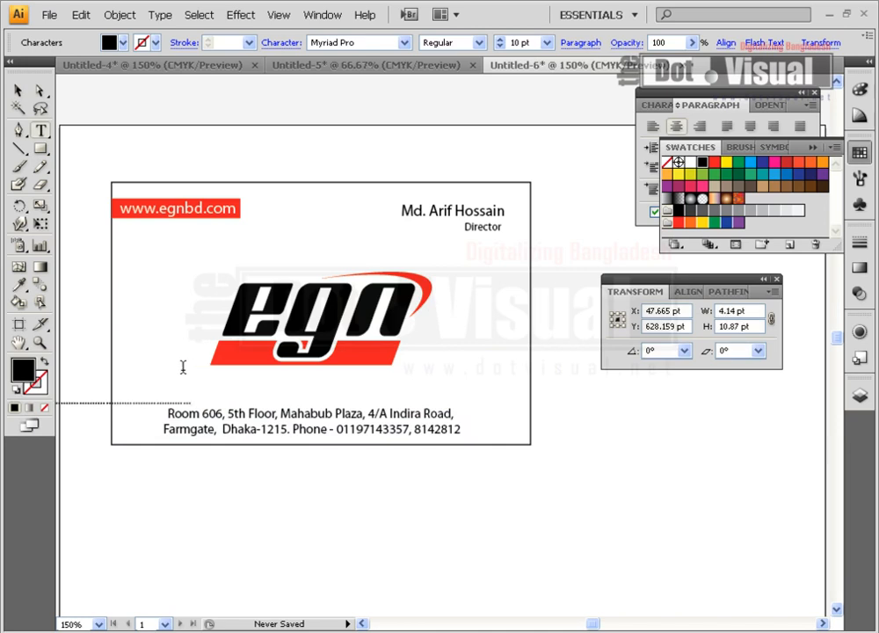
click(17, 91)
drag(151, 407, 292, 397)
click(531, 45)
text(1)
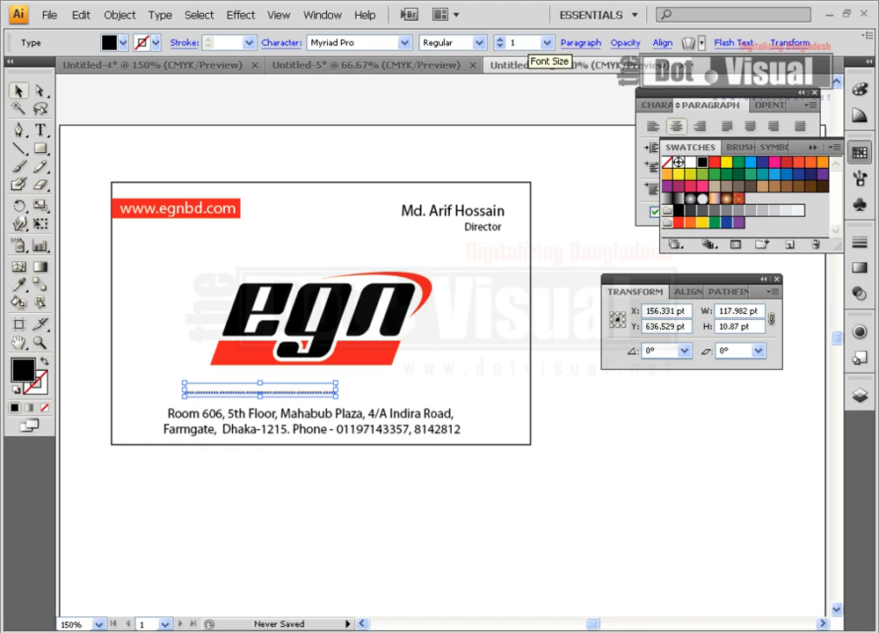
text(6)
key(Return)
Set the dotted line's tracking to 50 in the Character panel
click(282, 42)
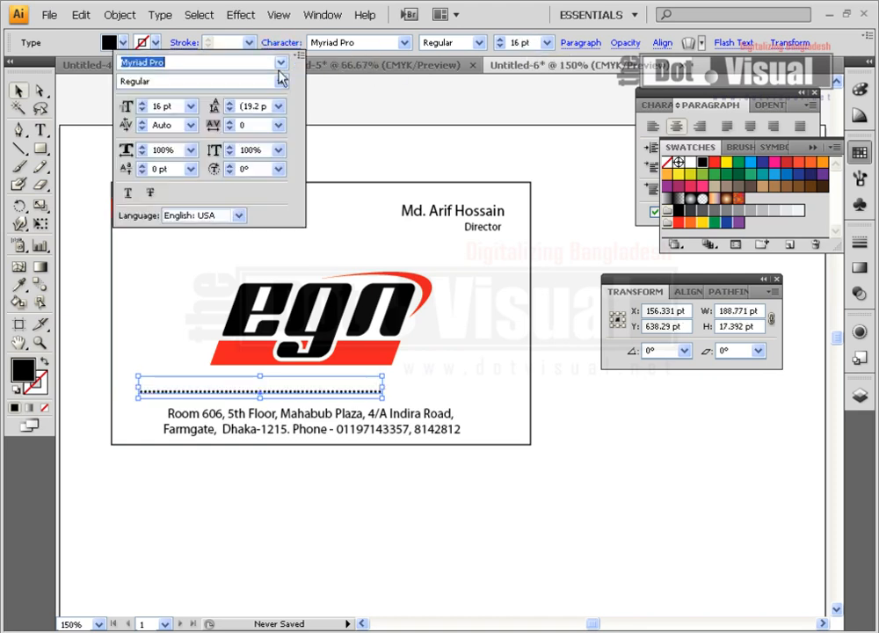
click(229, 122)
click(229, 122)
click(229, 123)
click(229, 124)
click(229, 124)
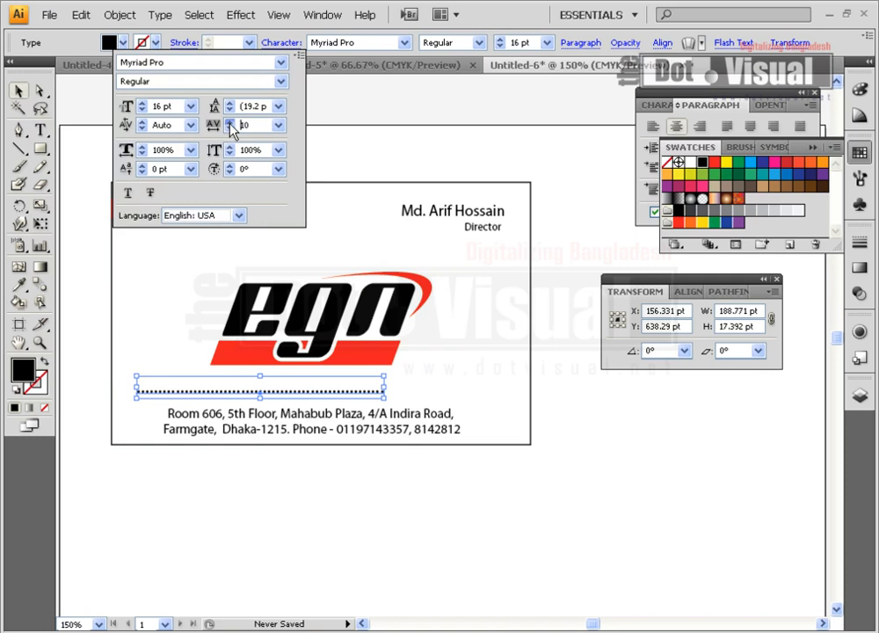
click(231, 124)
click(231, 124)
double_click(256, 127)
text(215)
key(Return)
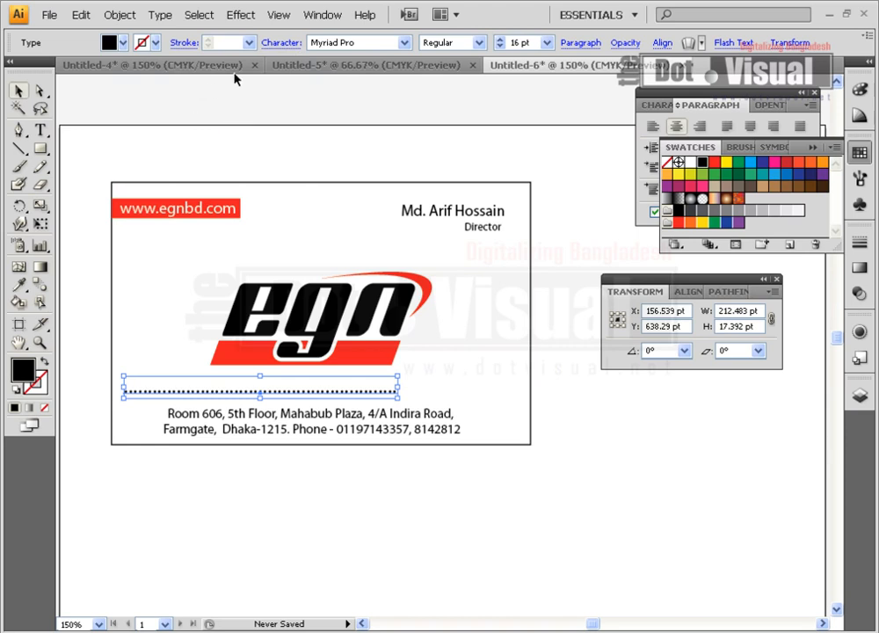
click(281, 43)
double_click(251, 126)
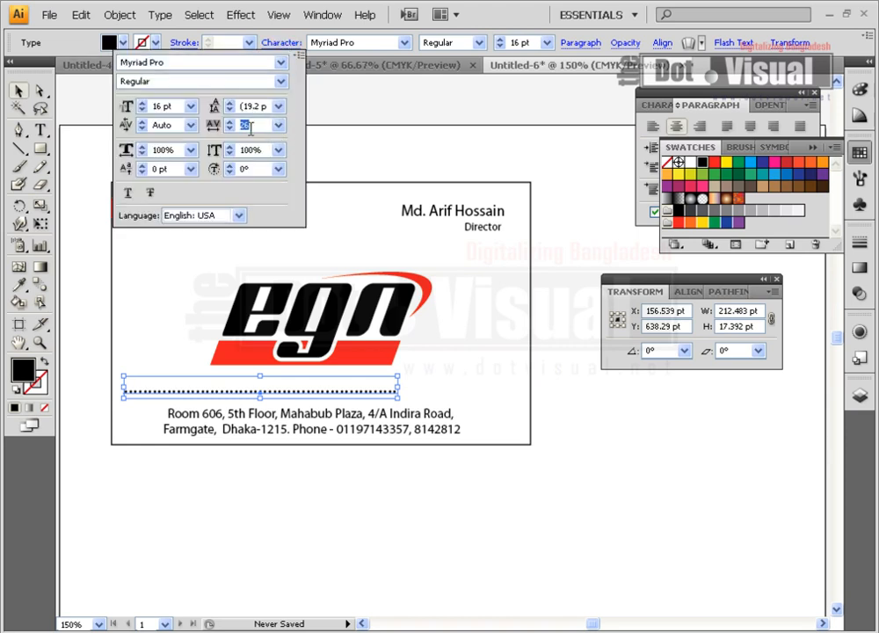
text(50)
key(Return)
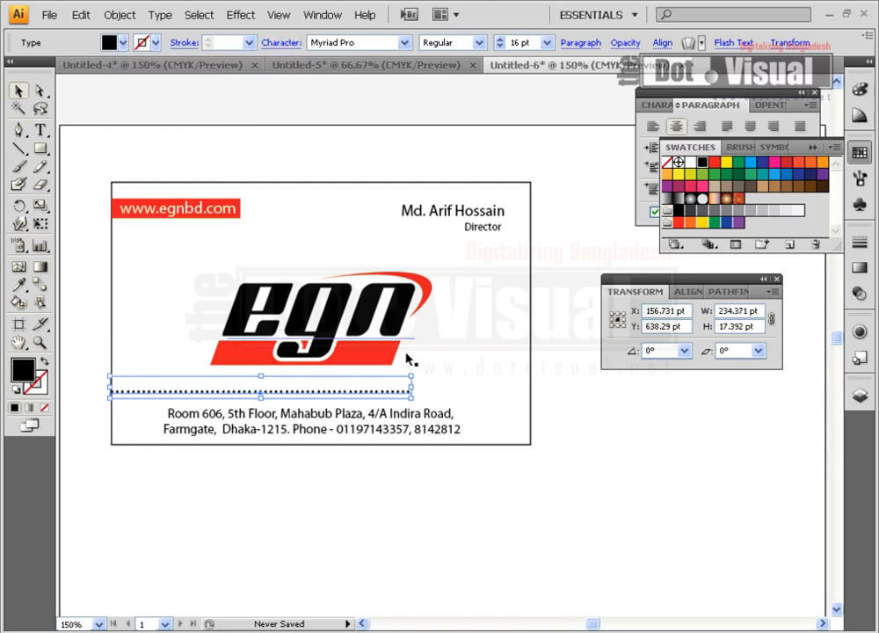
Scale the dotted line to span the full card width
drag(411, 399, 530, 450)
click(465, 478)
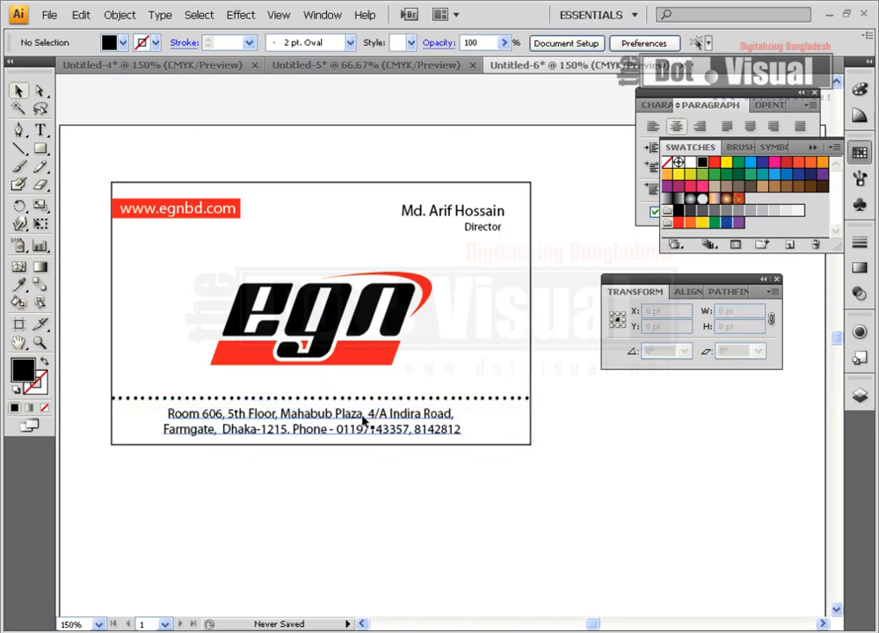
click(400, 422)
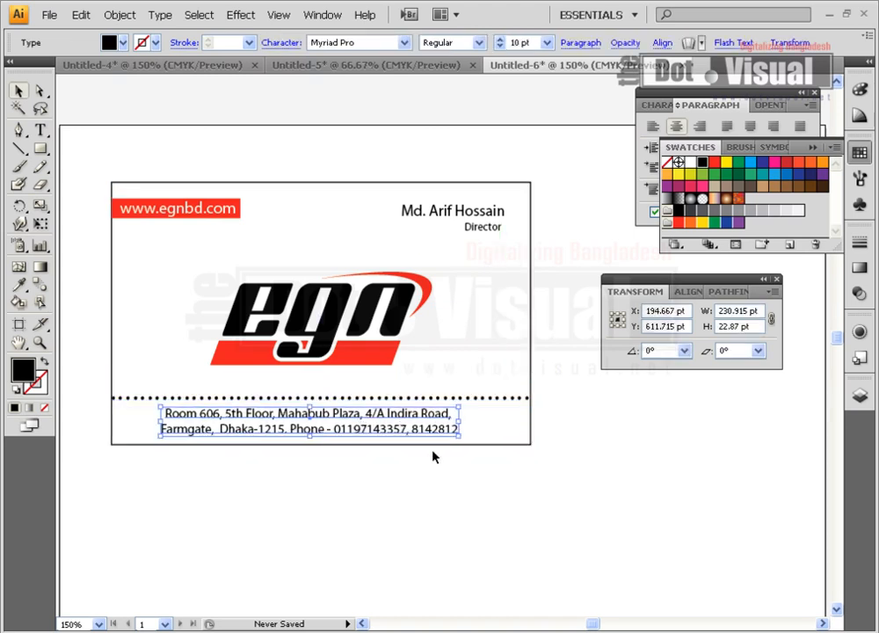
Make the dotted separator line red
click(498, 400)
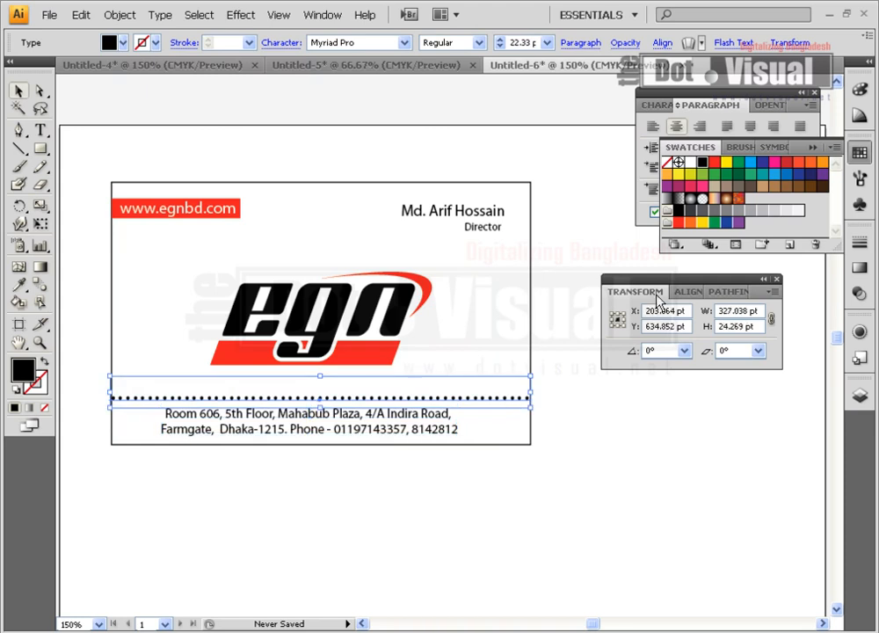
click(715, 162)
click(495, 462)
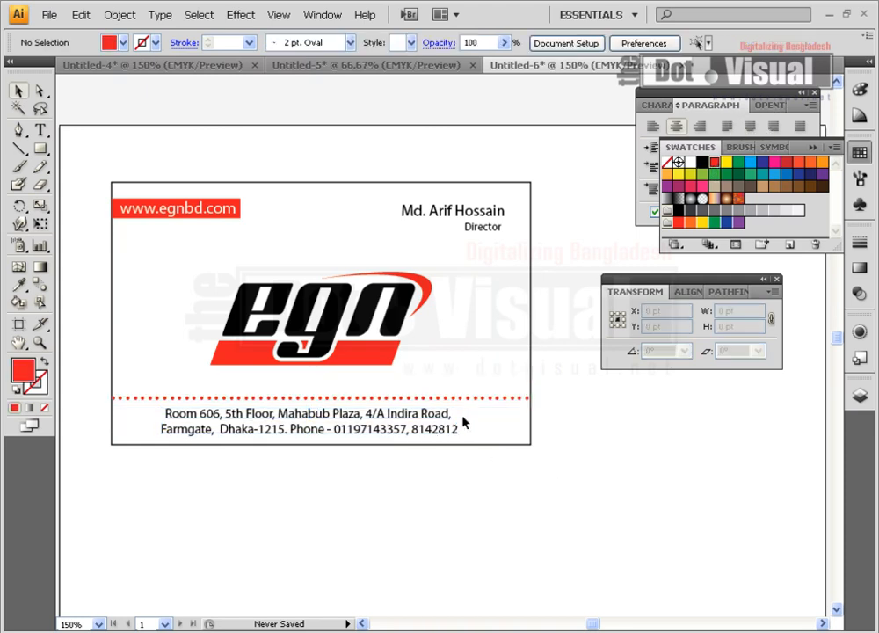
click(486, 403)
click(481, 535)
Nudge the egn logo slightly with the arrow keys
click(388, 352)
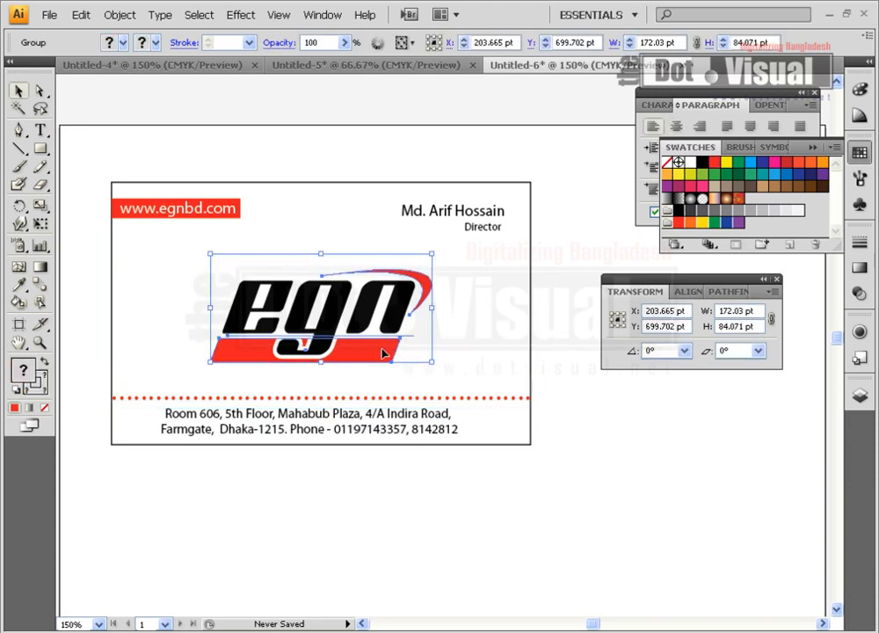
key(Left)
key(Down)
key(Left)
key(Down)
click(458, 352)
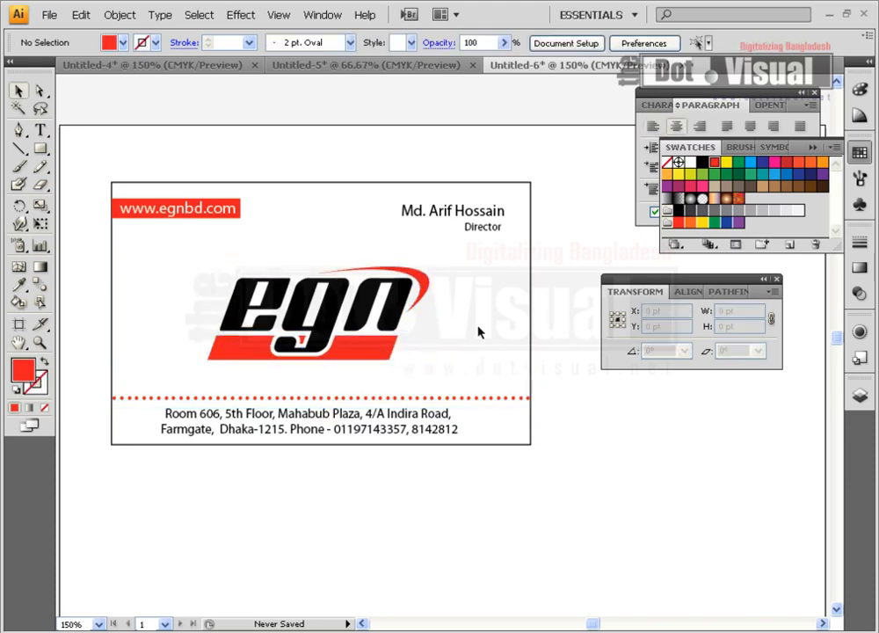
click(395, 345)
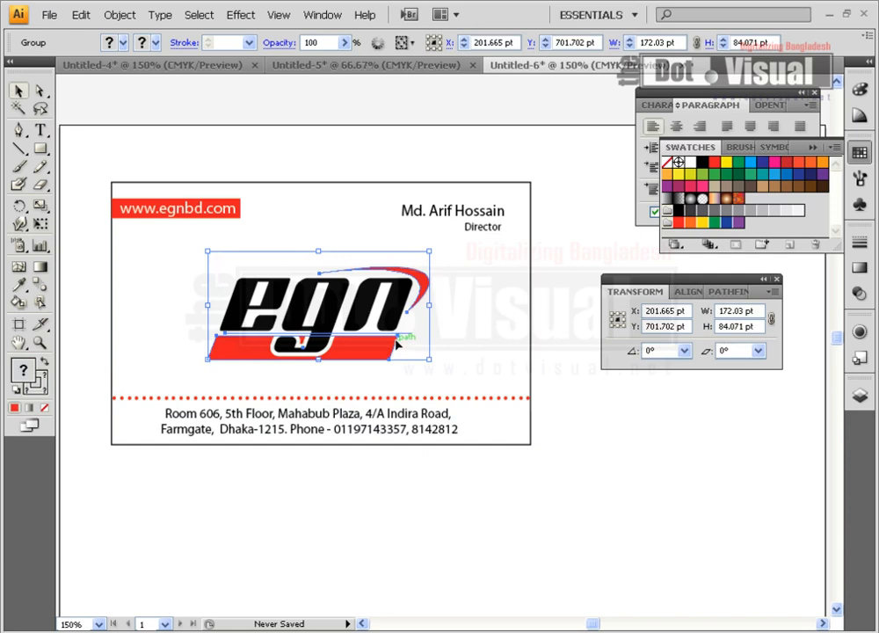
click(424, 543)
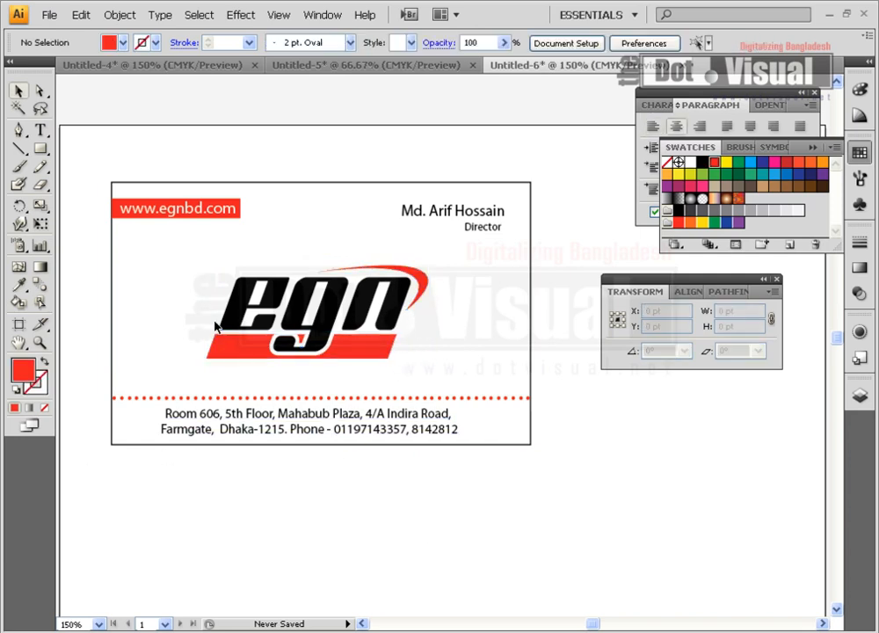
Draw a rectangle band from the dotted line to the card's bottom and send it to back
click(40, 149)
drag(112, 398, 529, 445)
click(18, 91)
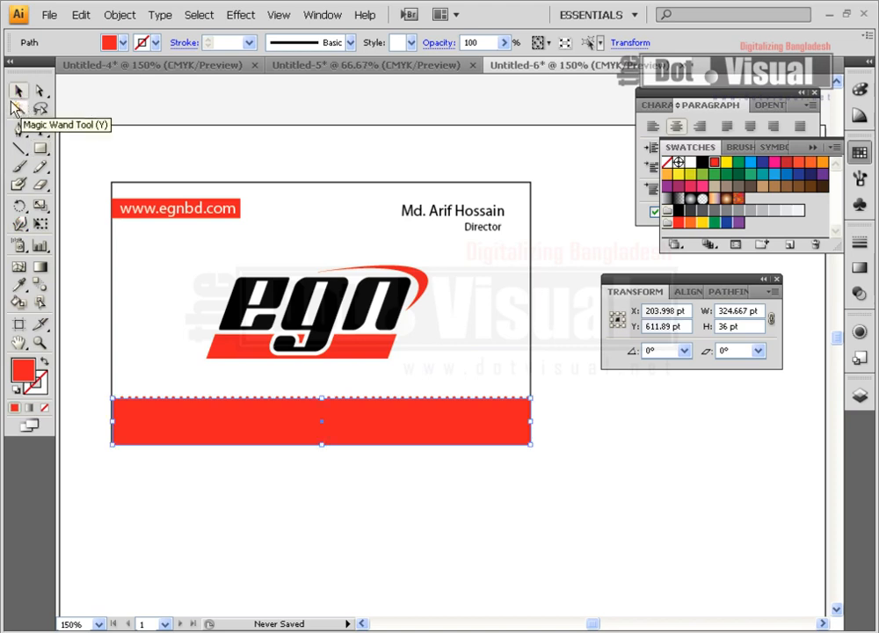
right_click(408, 419)
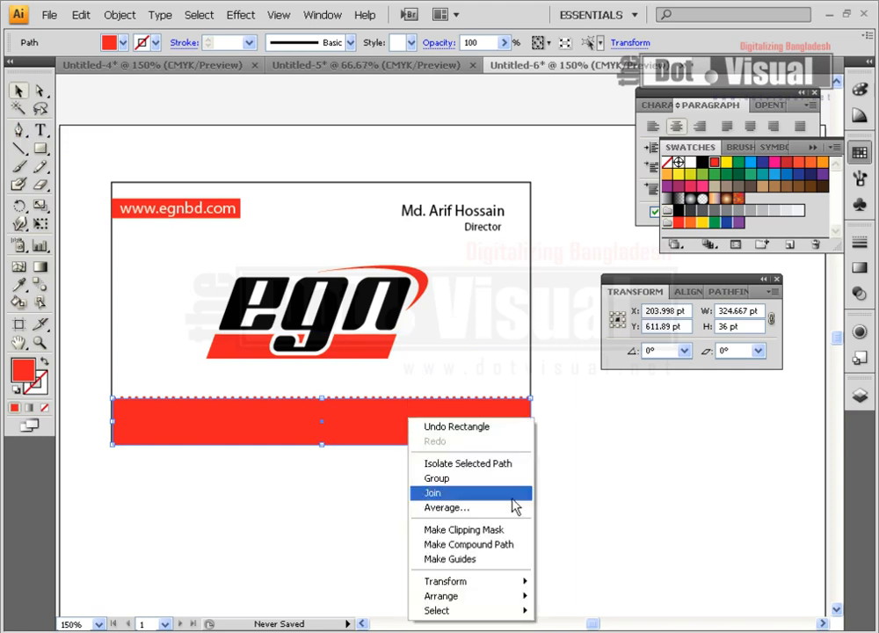
mouse_move(515, 599)
click(655, 574)
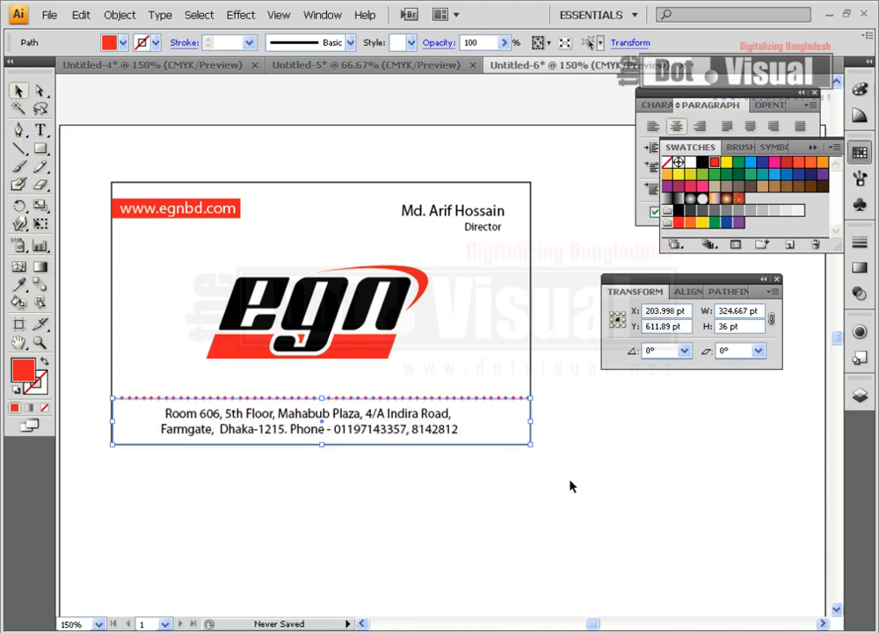
click(535, 294)
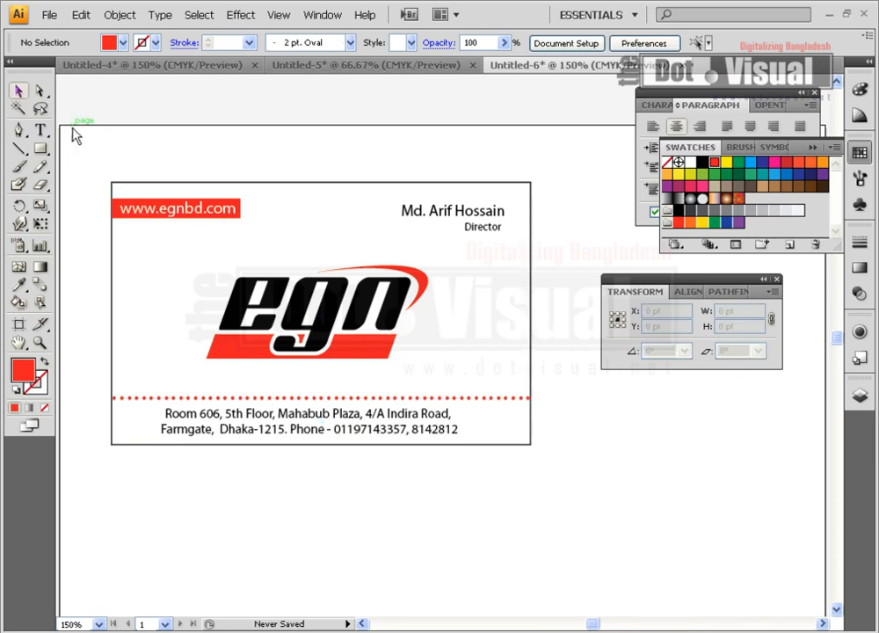
Unlock all objects and set the card background rectangle's fill to None
click(118, 15)
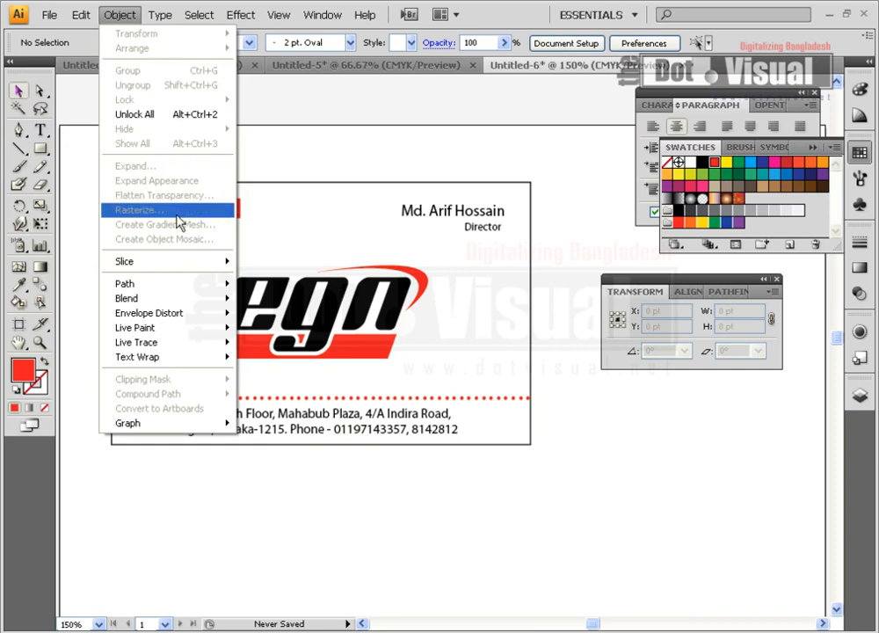
click(158, 114)
click(322, 177)
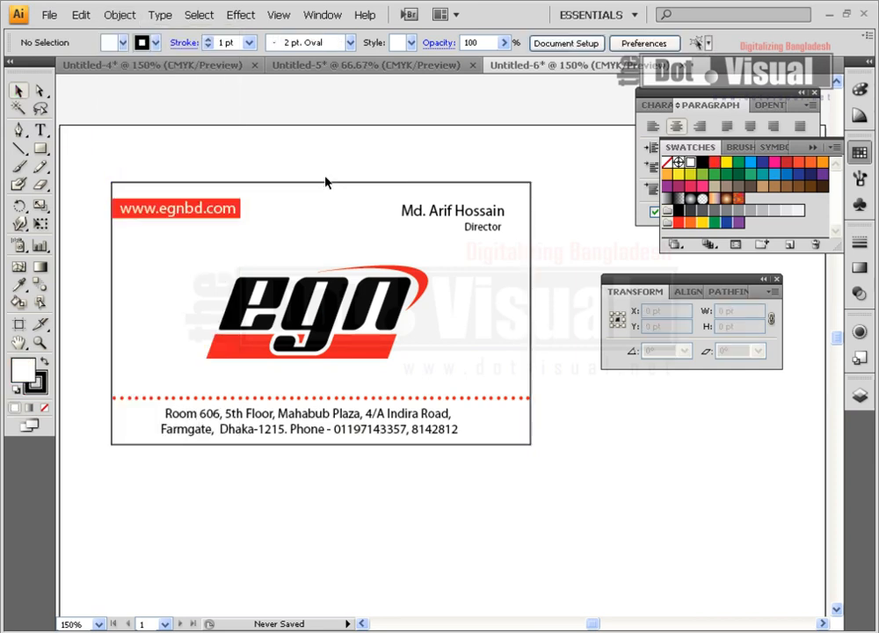
click(328, 184)
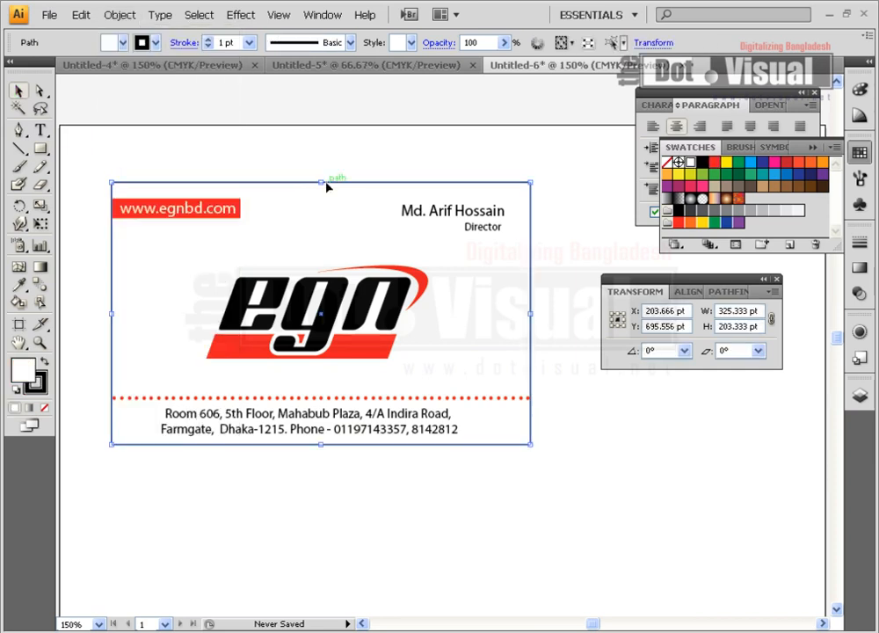
click(860, 90)
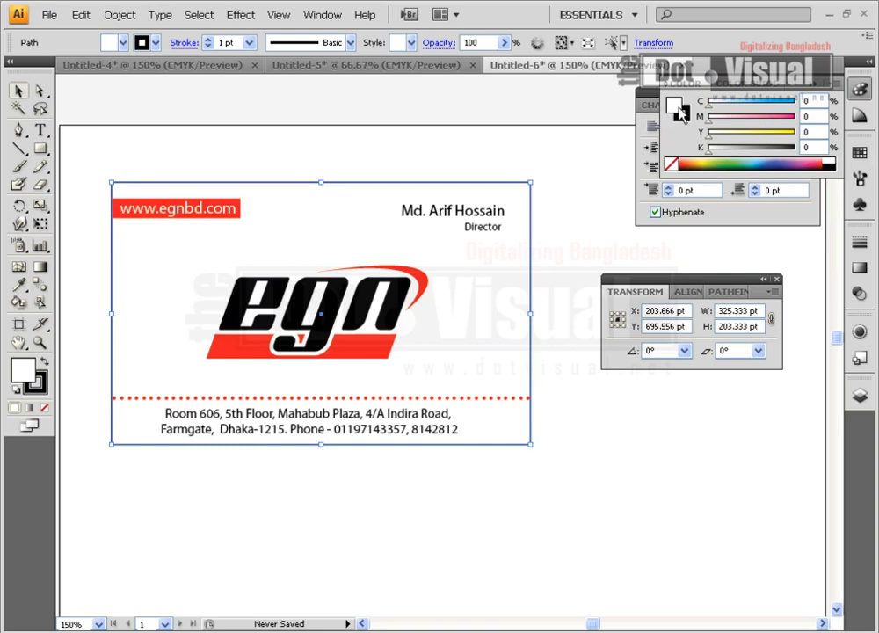
click(670, 164)
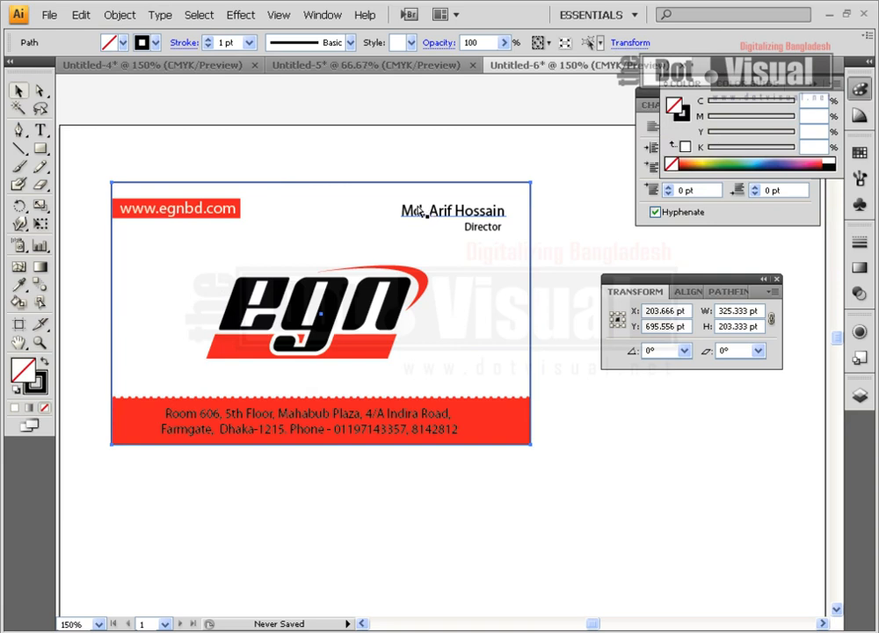
click(379, 210)
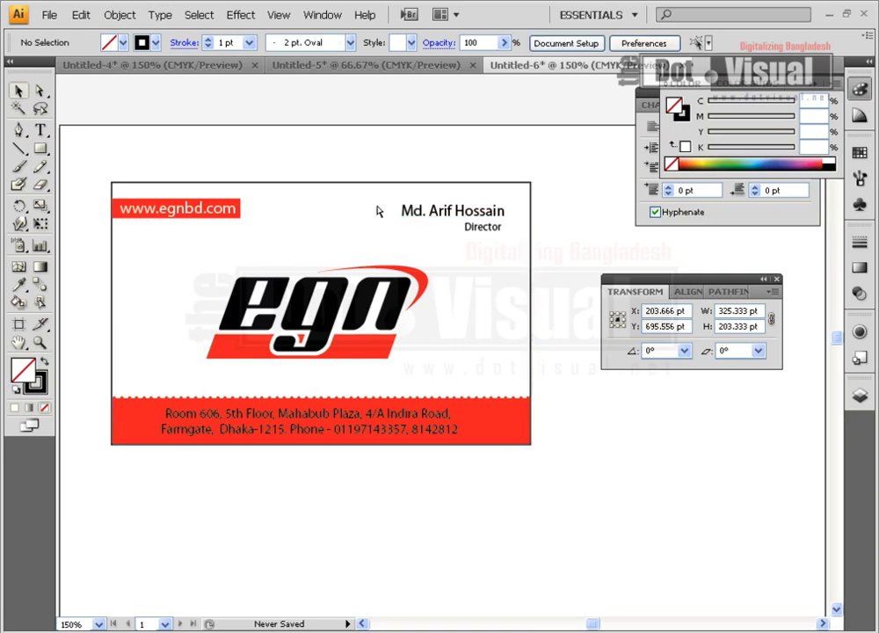
Nudge the address text right and down and fill it white
click(429, 415)
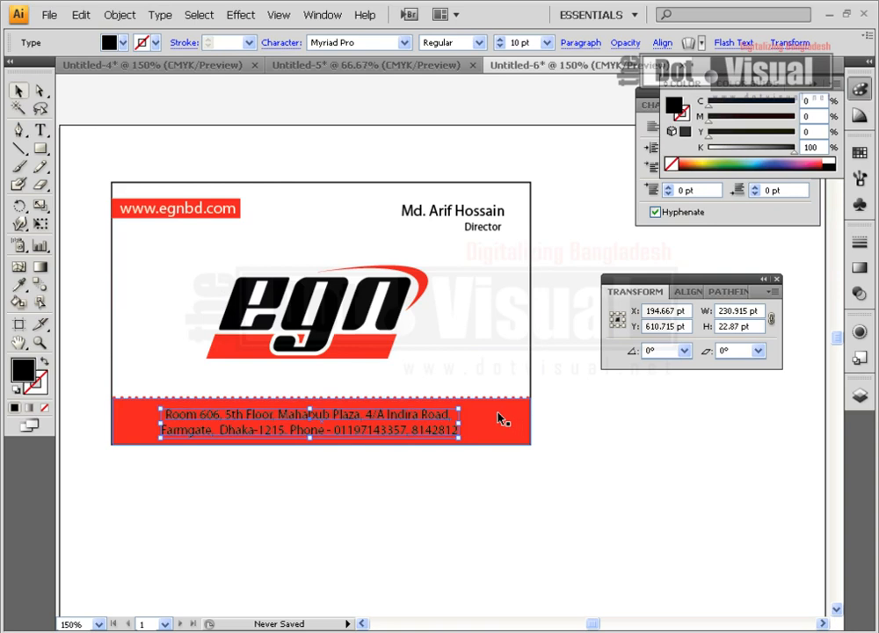
key(Right)
key(Right)
key(Down)
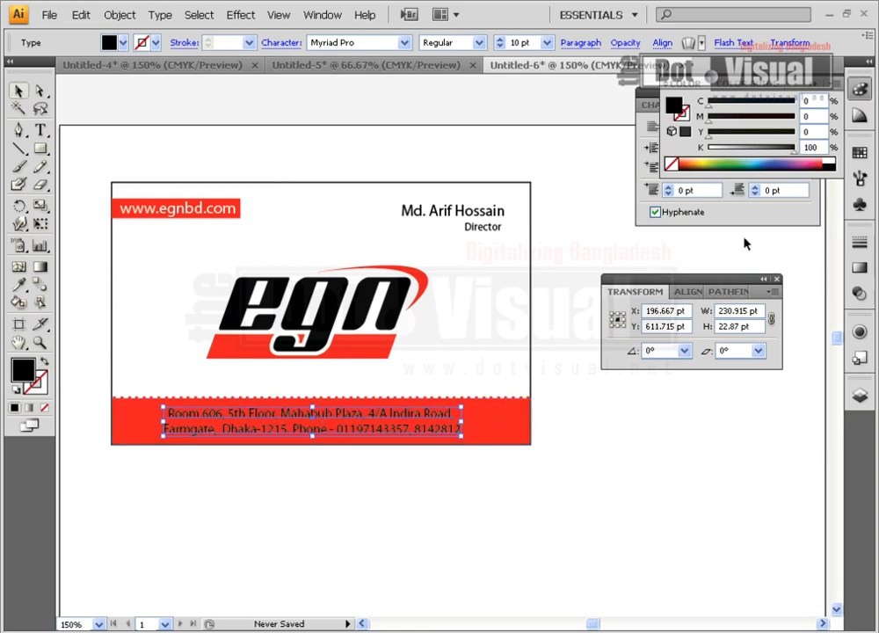
click(828, 161)
click(585, 493)
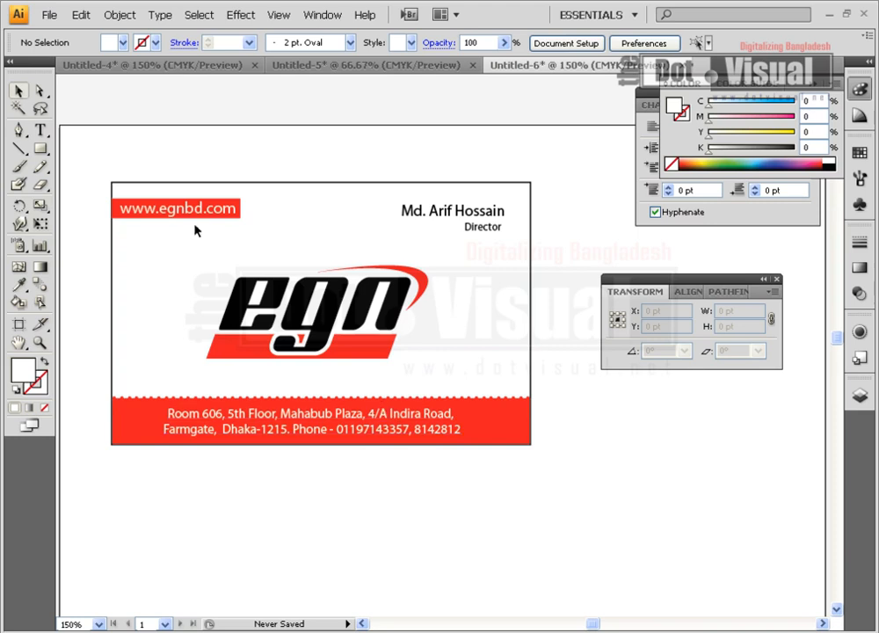
Move the website text off the top-left red bar and delete the bar
drag(199, 213, 314, 373)
click(234, 211)
key(Delete)
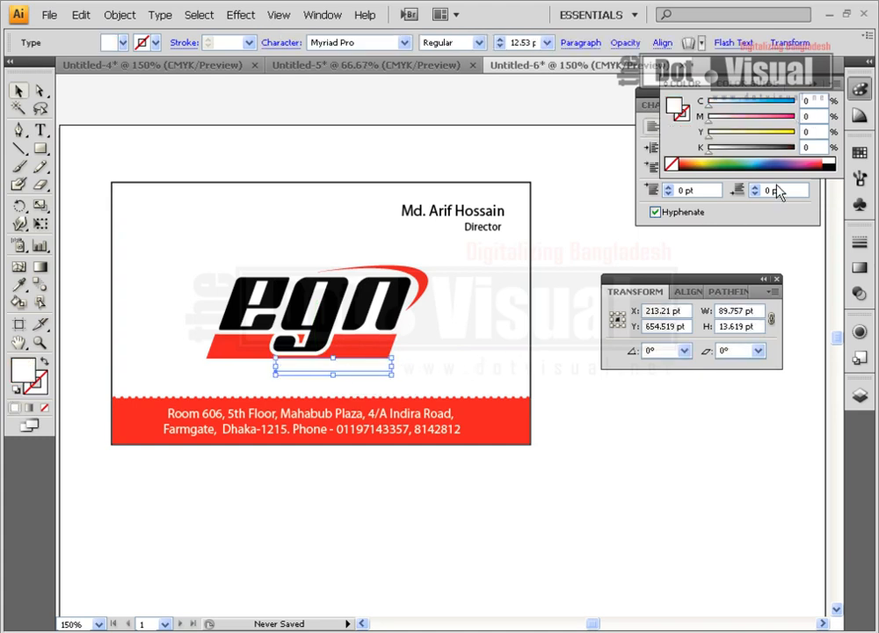
Colour the website text orange, move it above the logo, and set it to 10 pt
click(763, 159)
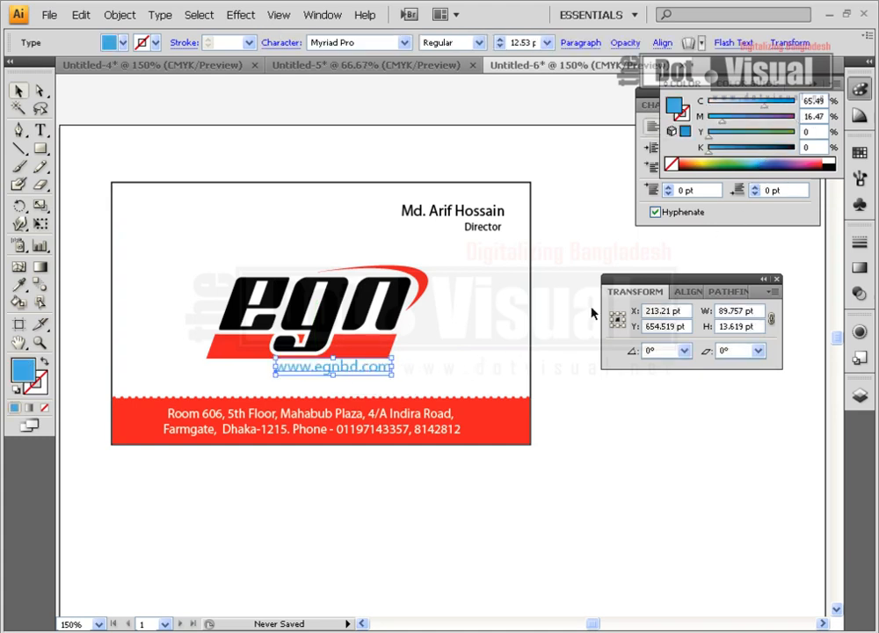
click(761, 157)
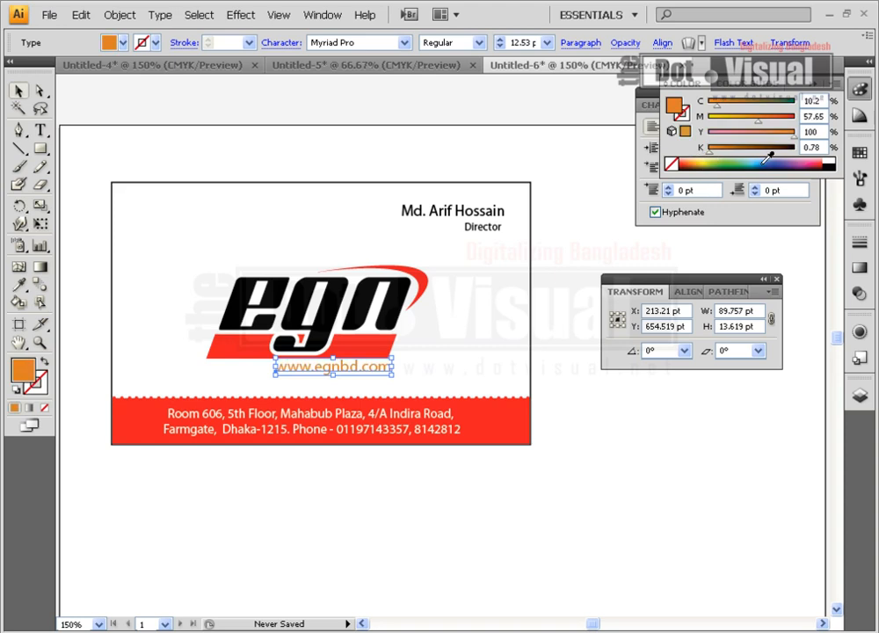
click(458, 376)
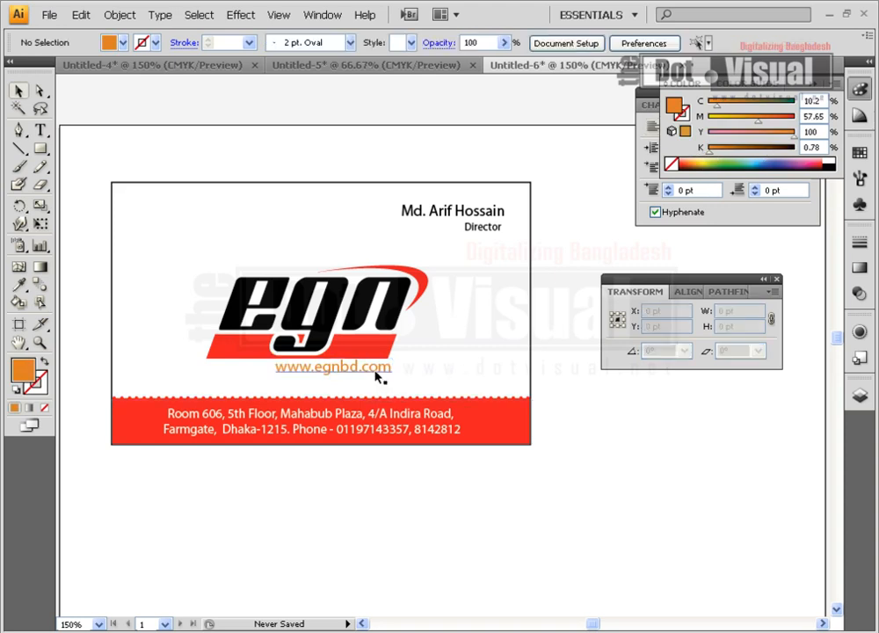
drag(377, 376, 340, 278)
click(513, 42)
text(10)
key(Return)
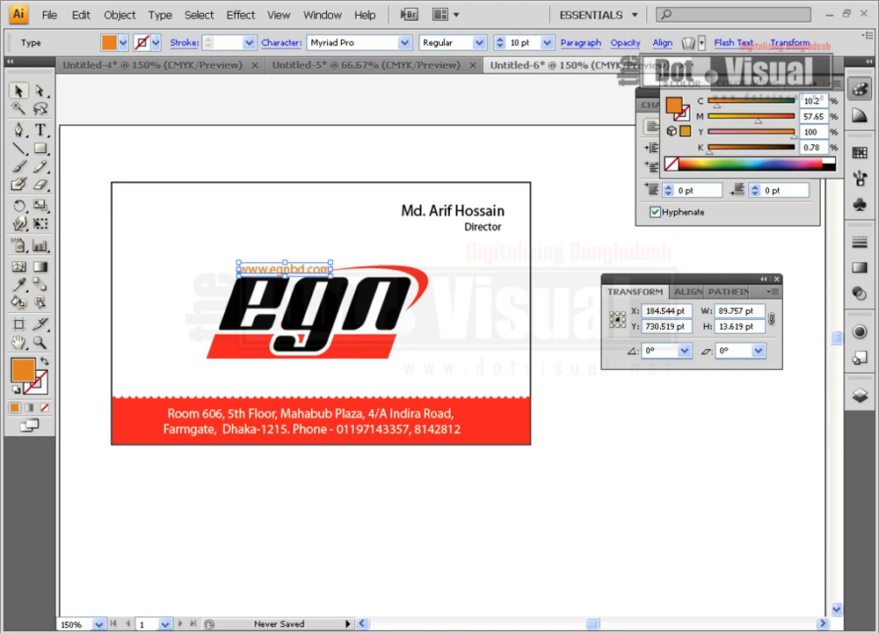
click(556, 303)
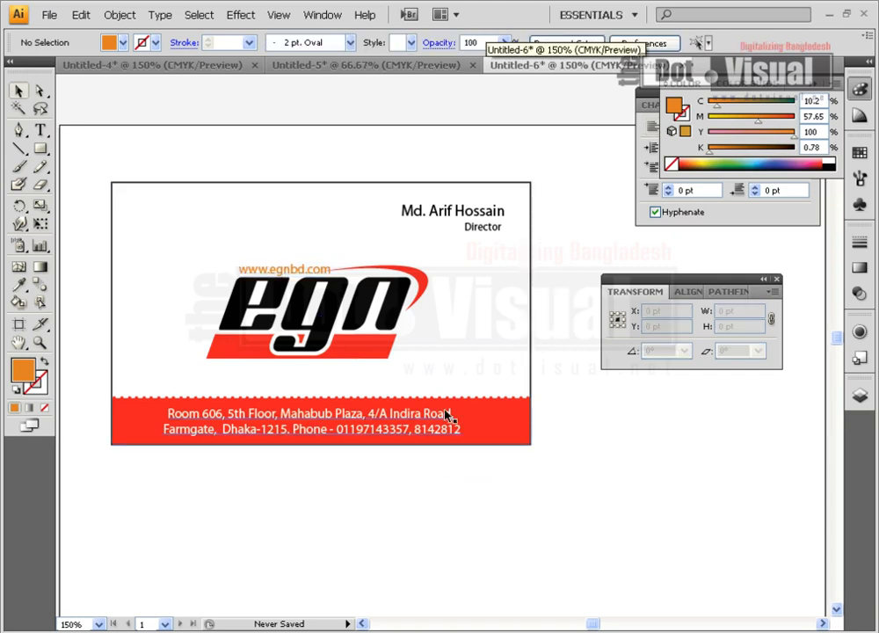
Shrink the website text slightly and nudge it to the right
click(292, 269)
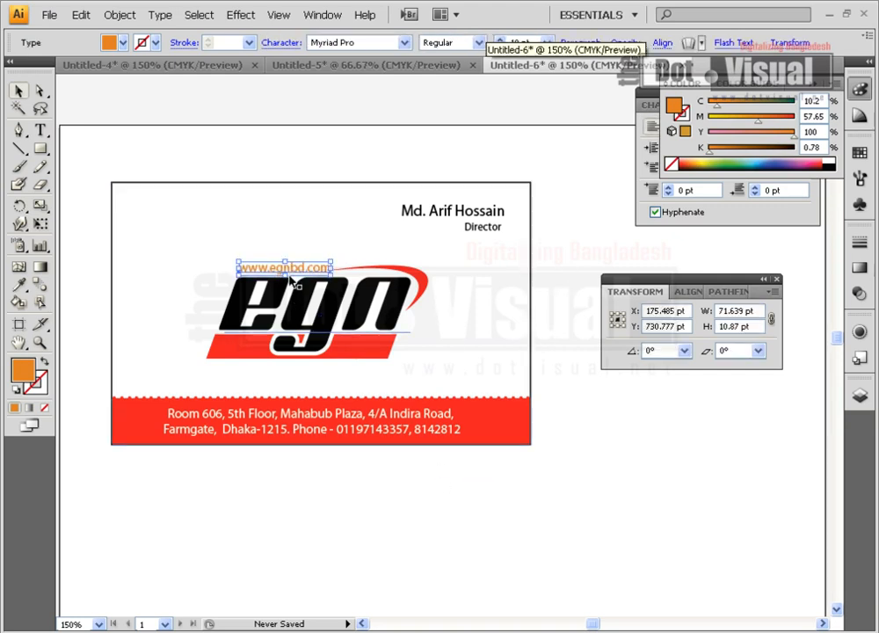
drag(331, 260, 327, 263)
click(337, 176)
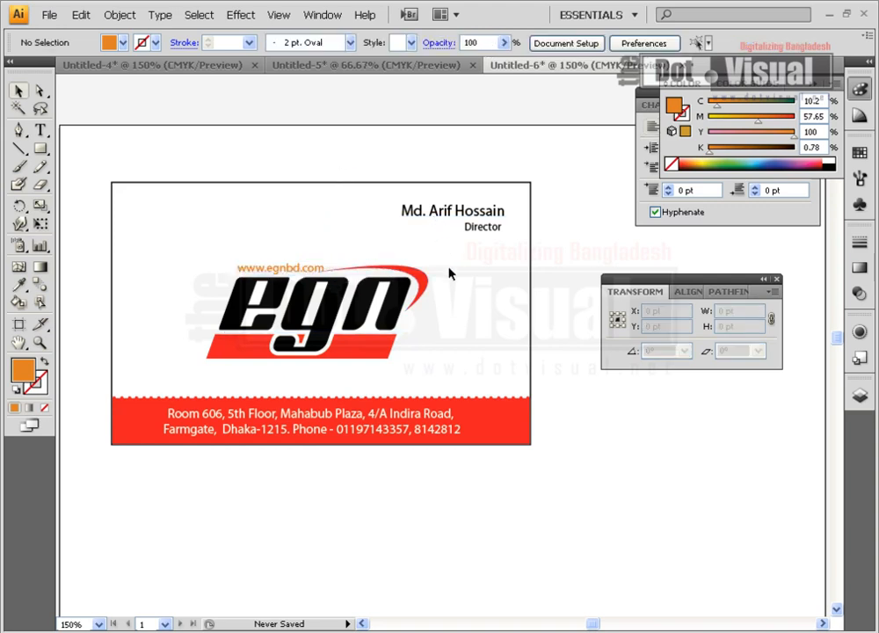
click(291, 272)
key(Right)
key(Right)
key(Right)
key(Right)
click(330, 157)
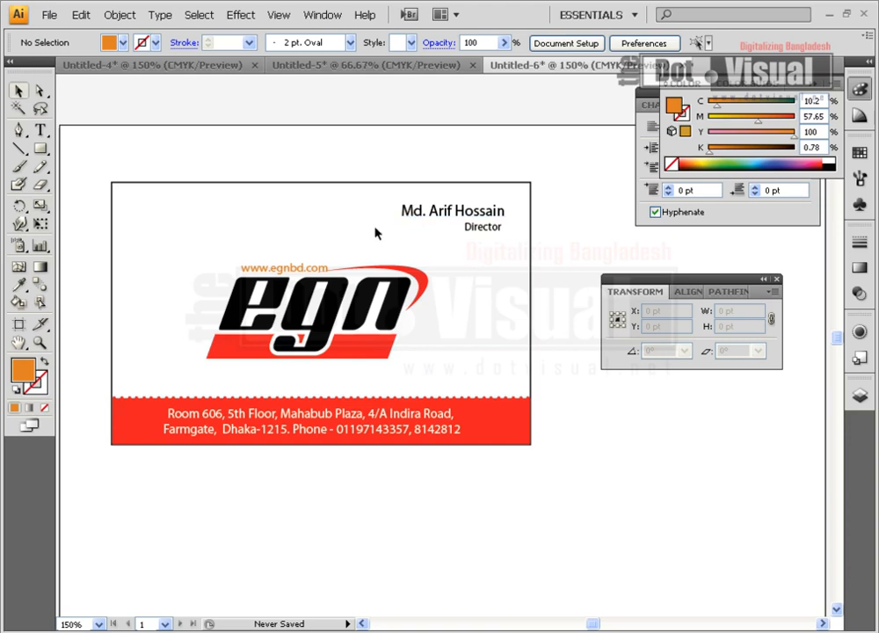
Draw a thin rectangle bar along the card's top edge
click(41, 150)
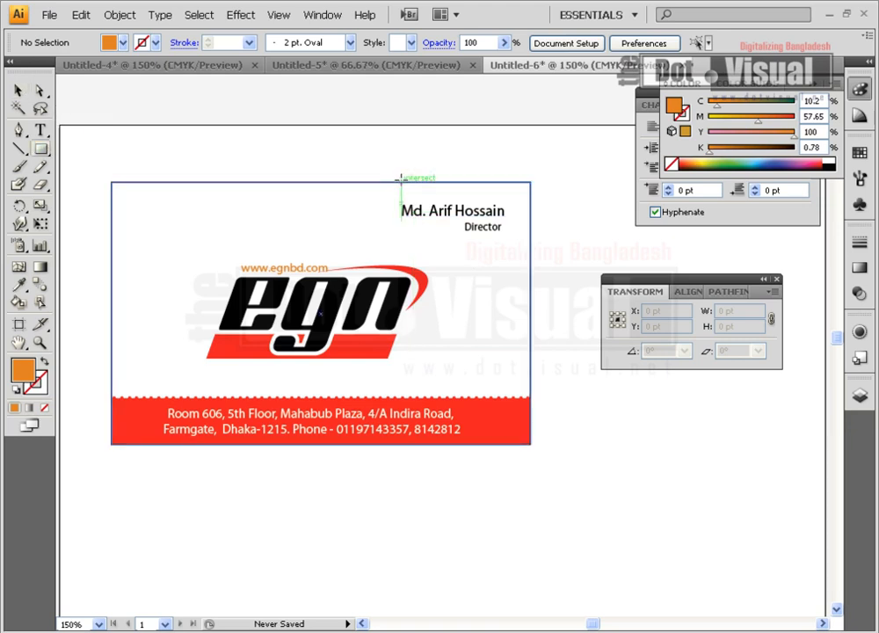
drag(402, 182, 507, 192)
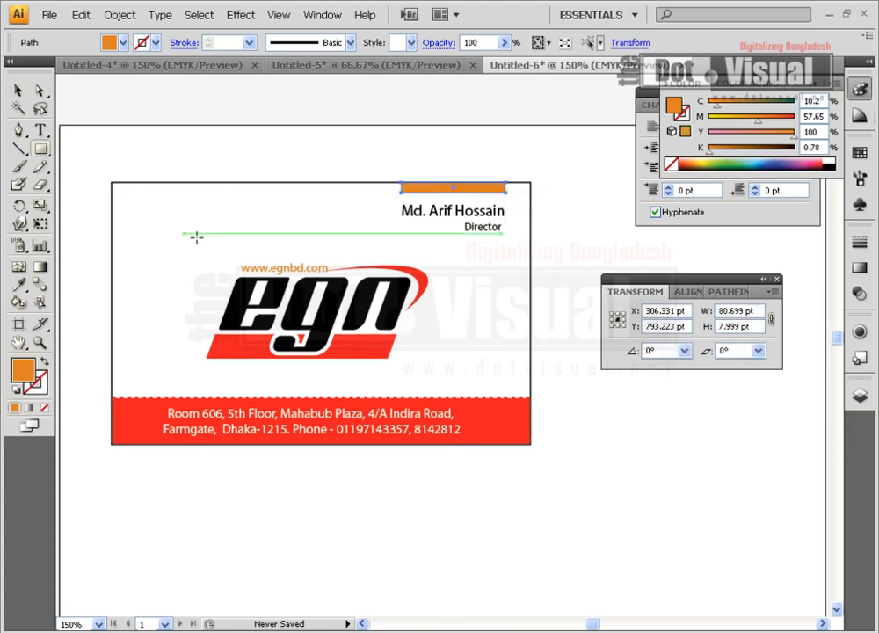
click(18, 91)
Nudge the name and Director title block up toward the top edge
click(466, 250)
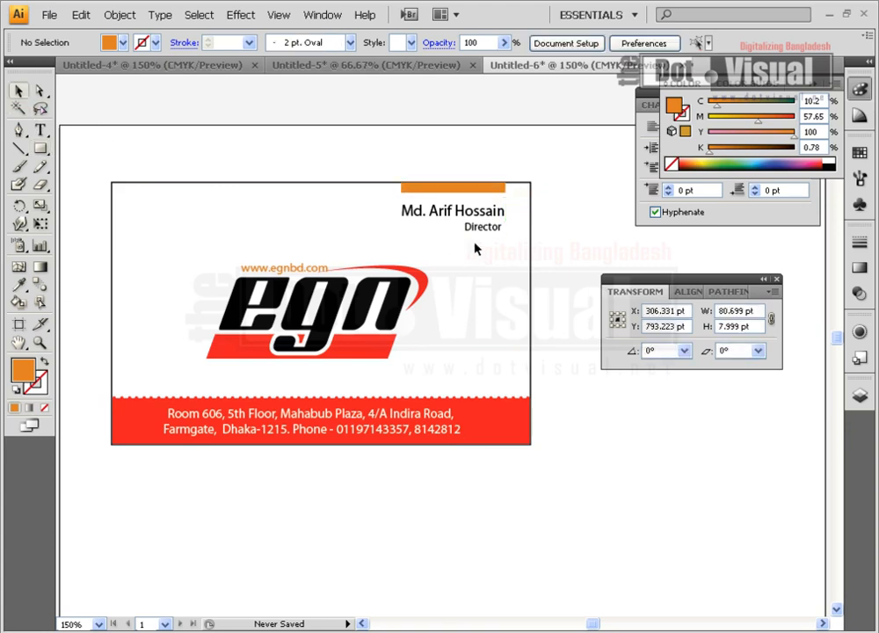
click(490, 226)
key(Up)
key(Up)
key(Up)
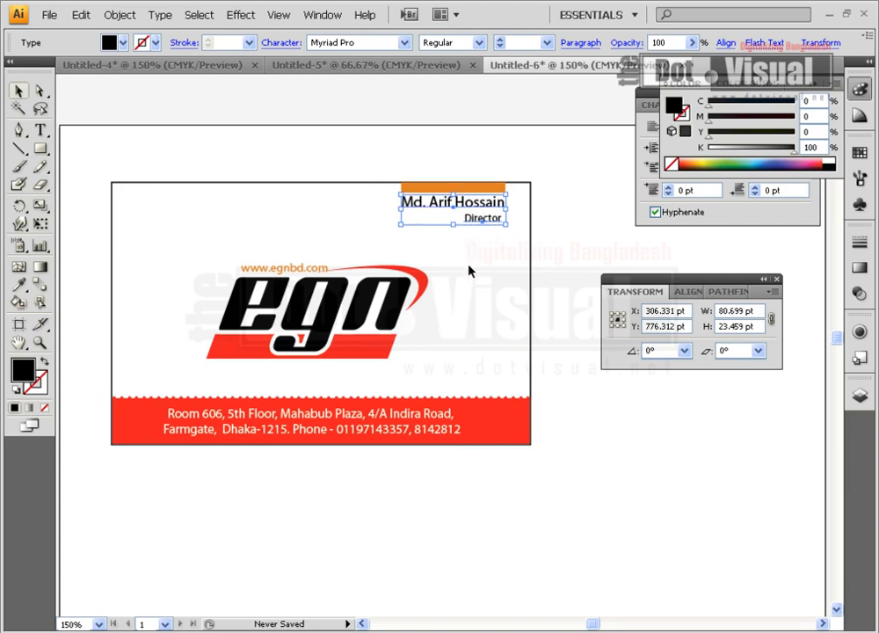
click(472, 269)
click(483, 211)
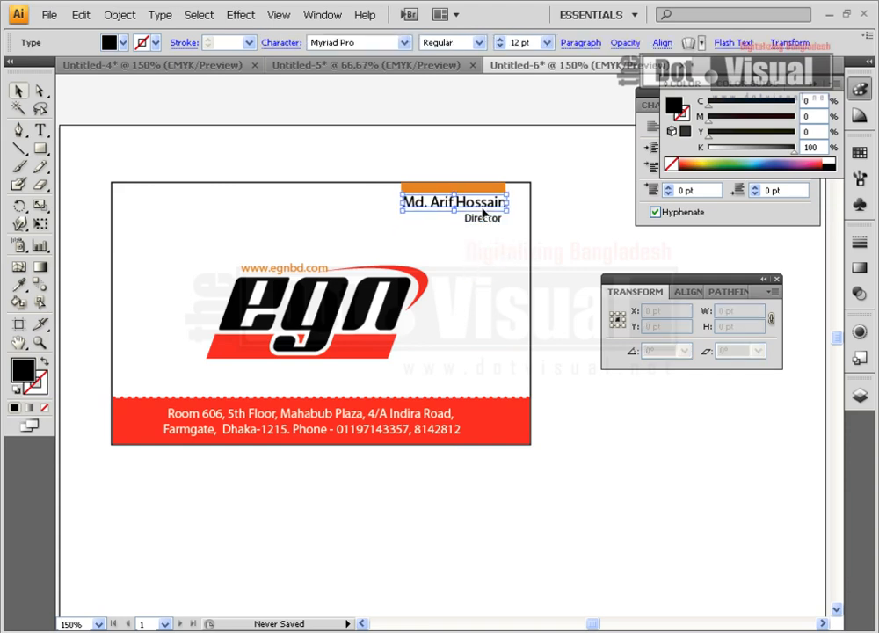
click(499, 275)
click(487, 219)
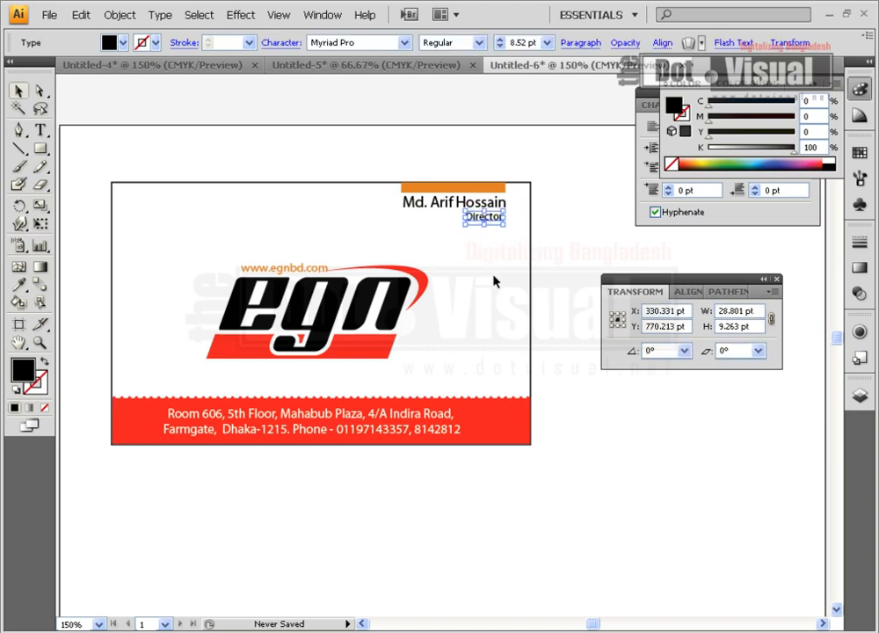
Widen the top bar to the right edge, recolour it red, then delete it
click(494, 283)
click(478, 188)
drag(507, 188, 531, 187)
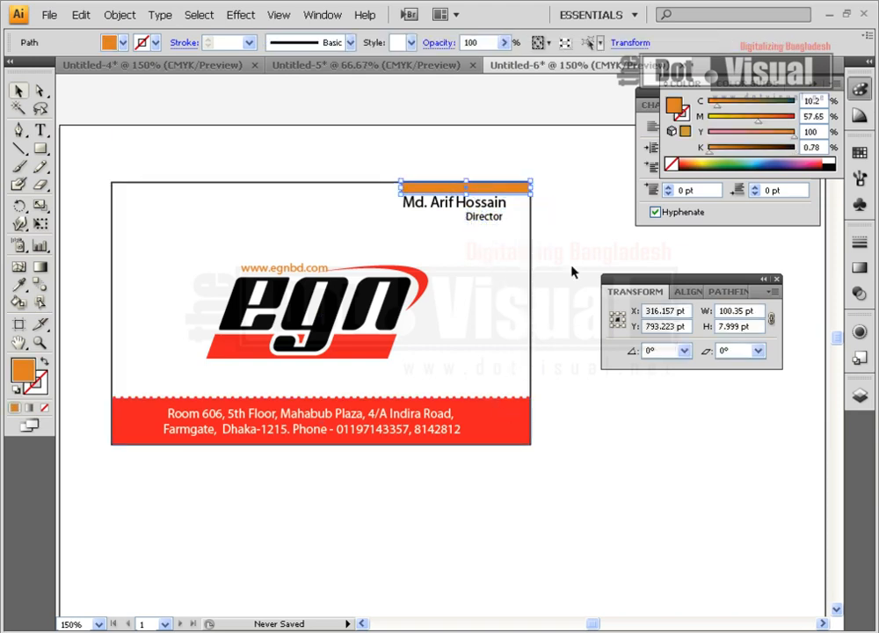
click(860, 152)
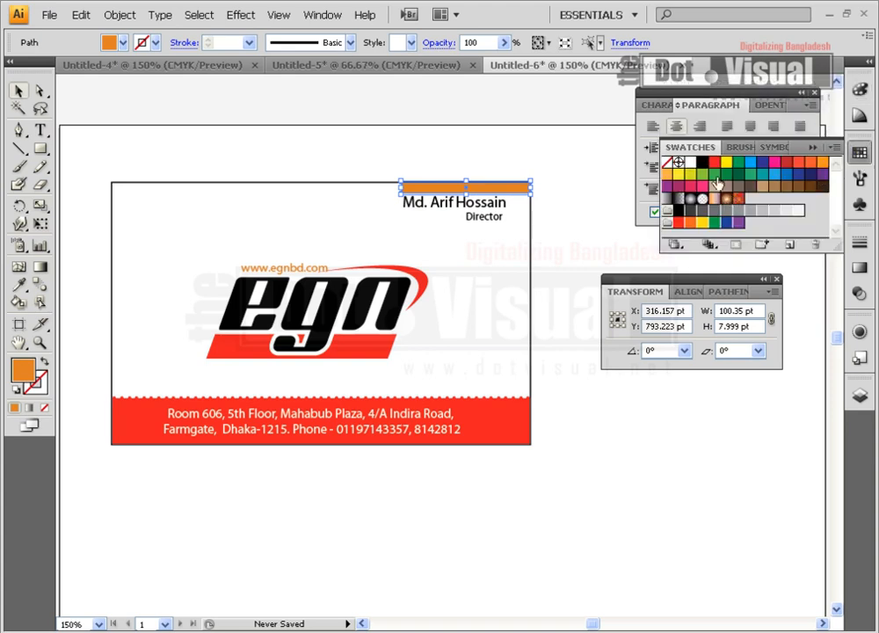
click(715, 164)
click(487, 293)
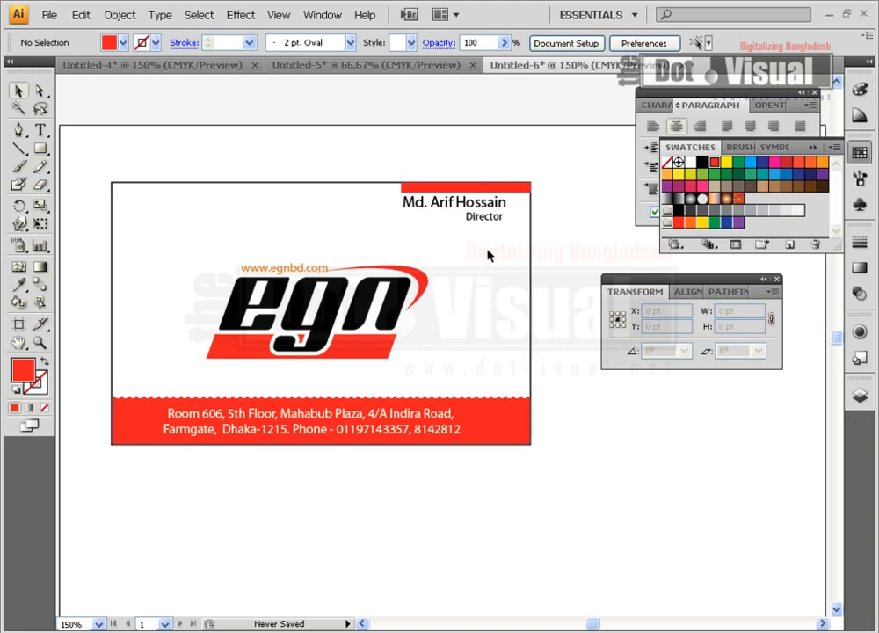
click(507, 193)
key(Delete)
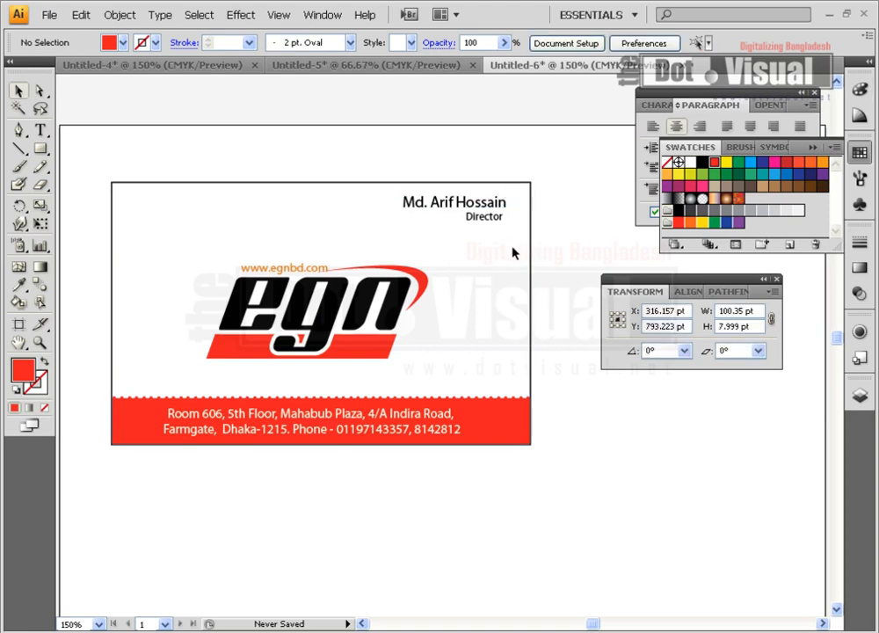
Pen a closed curved wedge from the card's top-left corner along the top edge
click(18, 129)
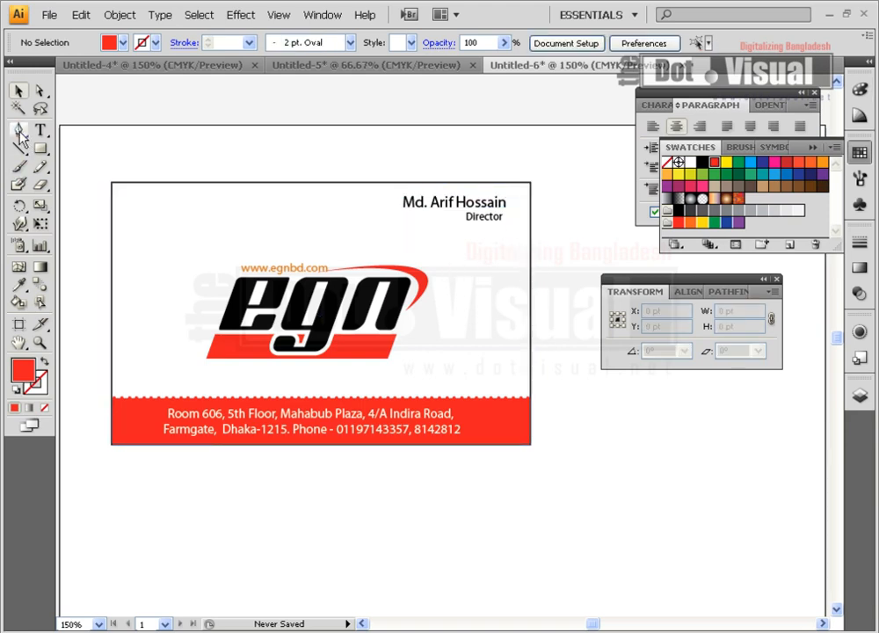
click(110, 203)
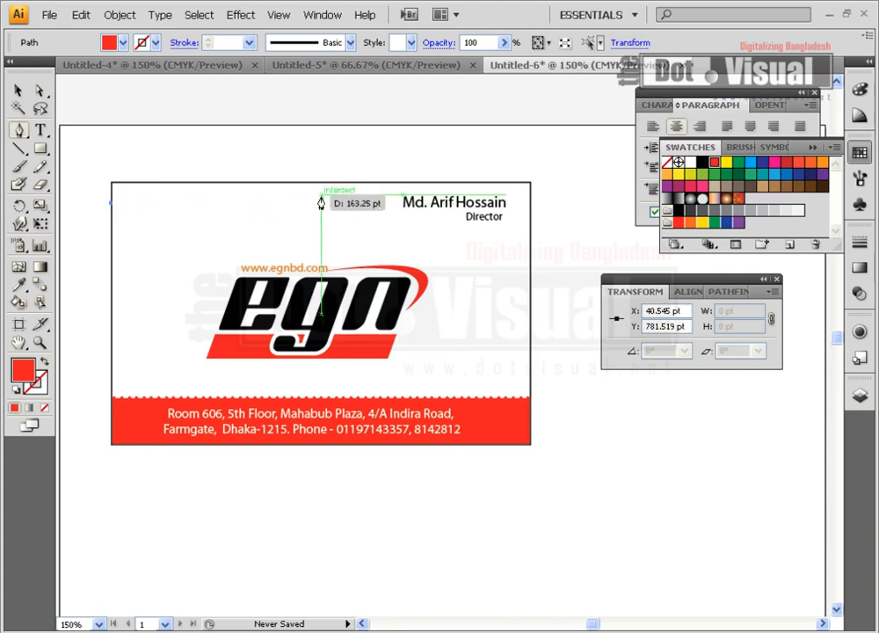
drag(327, 183, 430, 186)
drag(327, 183, 337, 184)
key(ctrl+z)
key(ctrl+z)
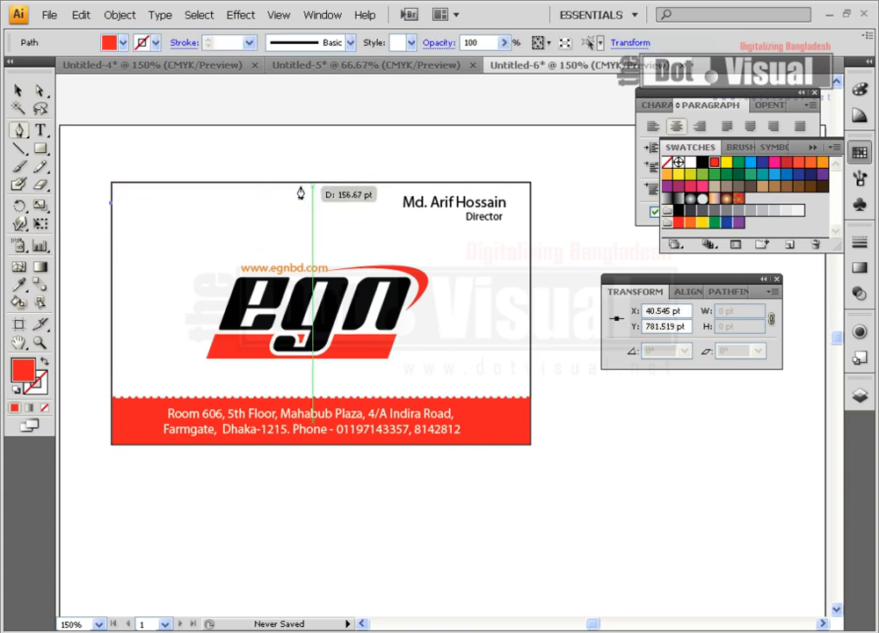
drag(249, 182, 299, 183)
drag(261, 185, 251, 186)
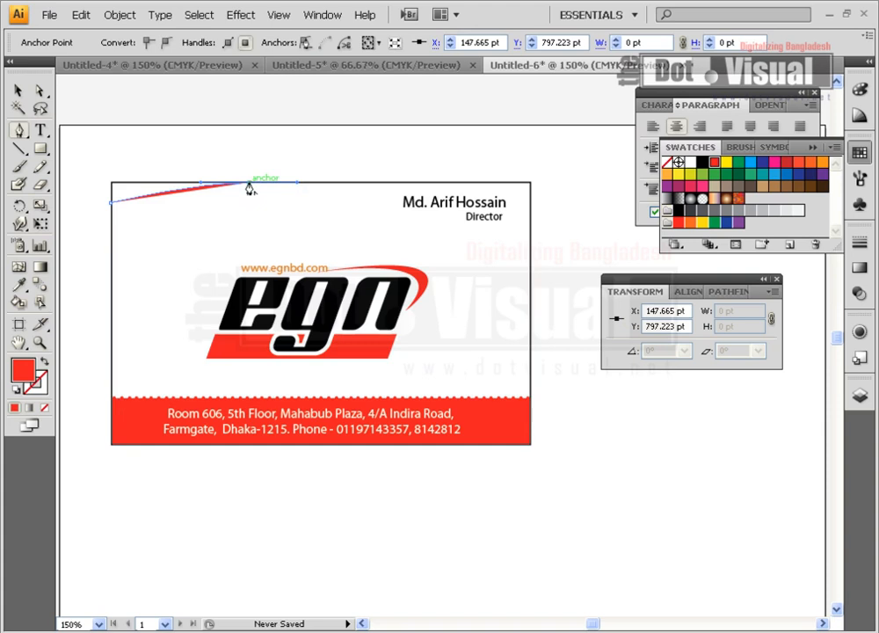
drag(113, 185, 111, 206)
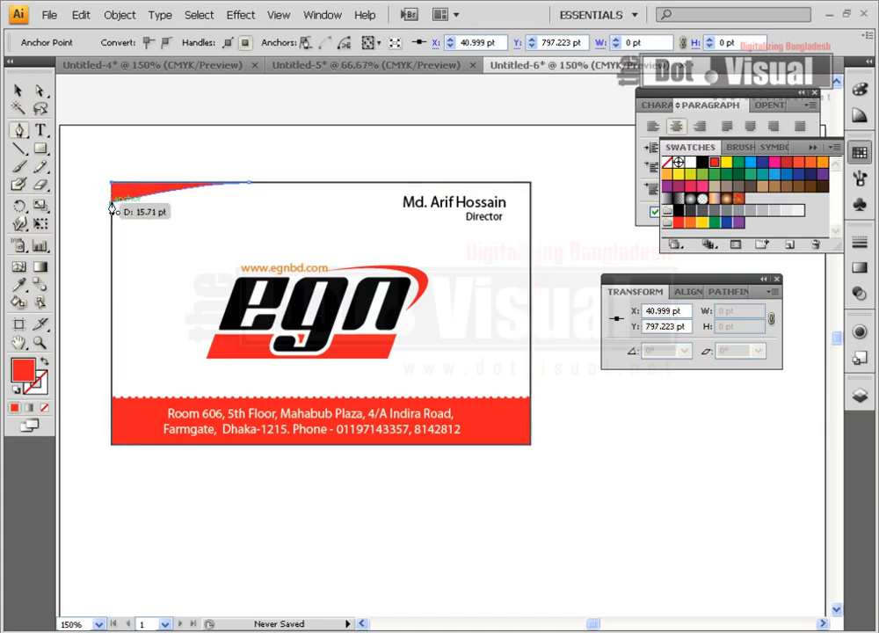
click(18, 91)
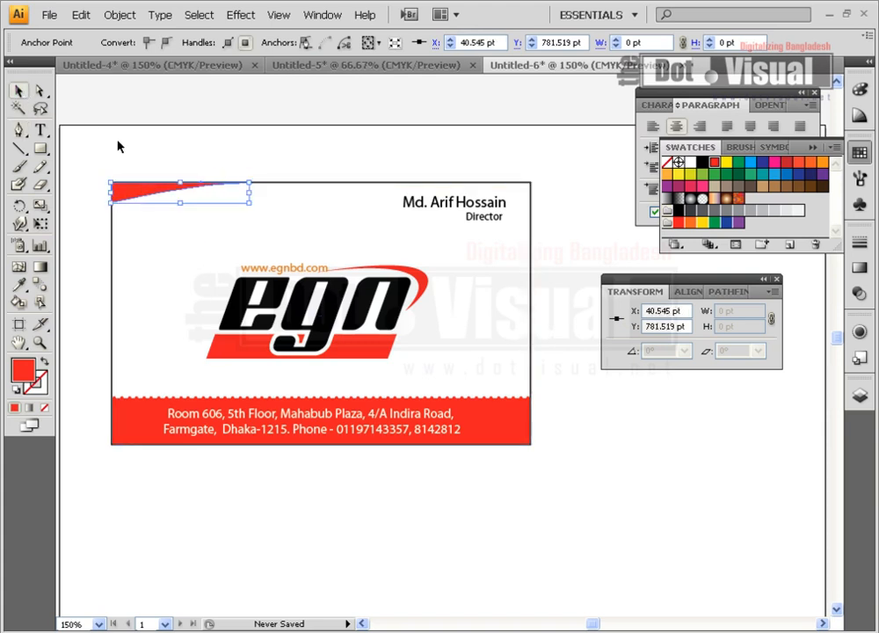
click(369, 187)
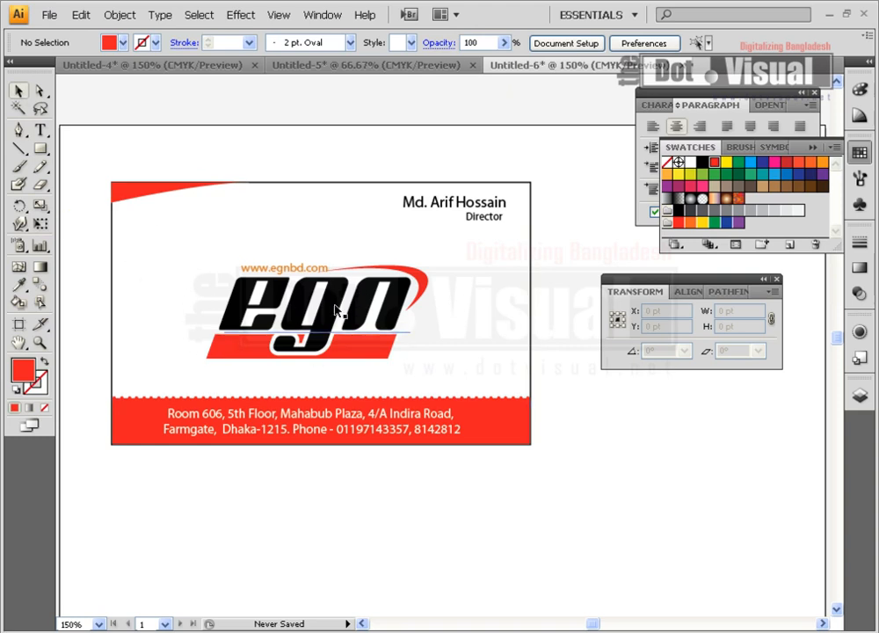
Delete the red wedge and move the logo and website text above the card
click(152, 195)
key(Delete)
drag(352, 321, 442, 197)
drag(292, 264, 189, 145)
Move the name to the card's middle, enlarge it, and place Director under it
drag(455, 207, 295, 282)
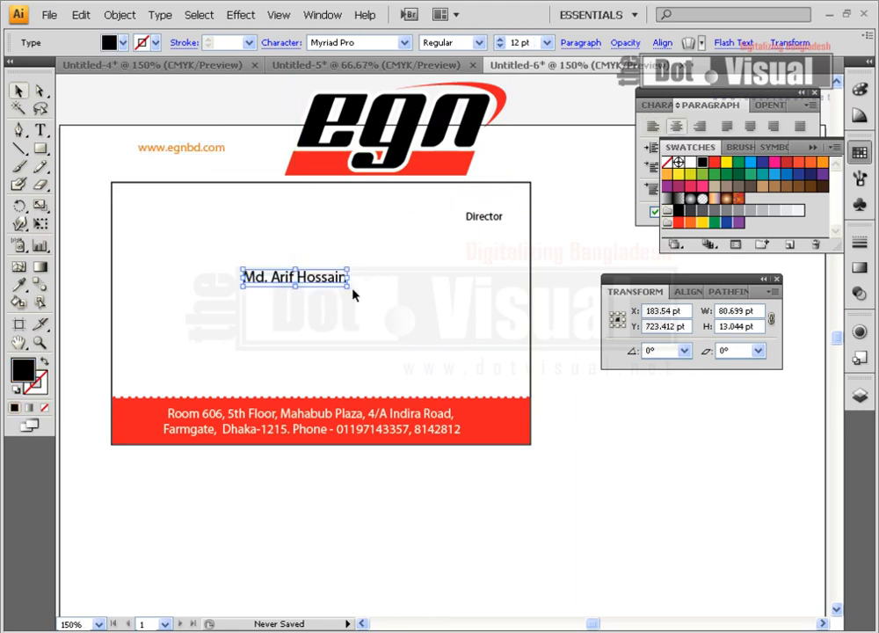
click(355, 294)
click(344, 283)
mouse_move(348, 287)
mouse_down()
mouse_move(383, 299)
mouse_move(359, 299)
mouse_up()
drag(484, 219, 326, 323)
Shrink the egn logo and put it back on the card's upper right
click(390, 222)
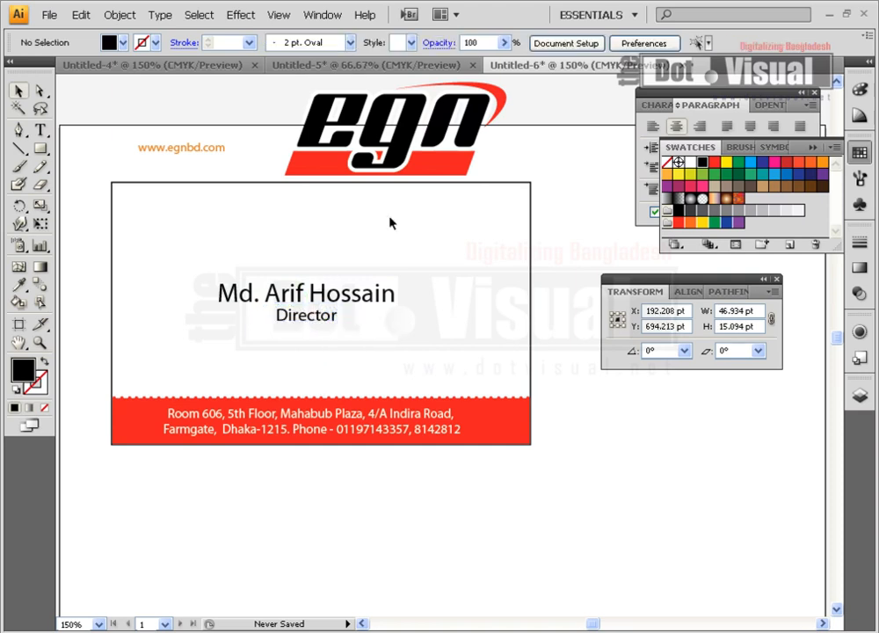
click(394, 156)
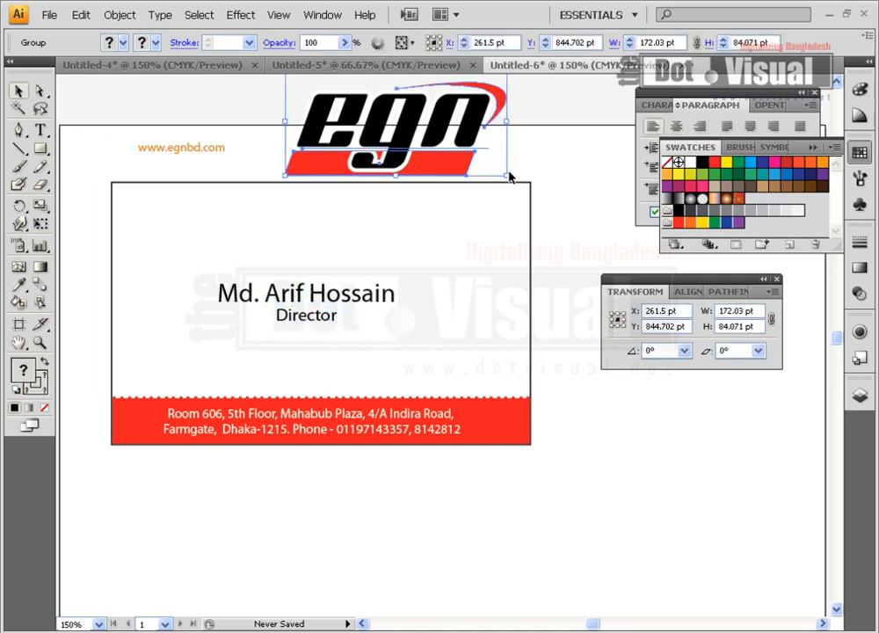
drag(506, 173, 471, 158)
drag(425, 136, 461, 233)
click(567, 248)
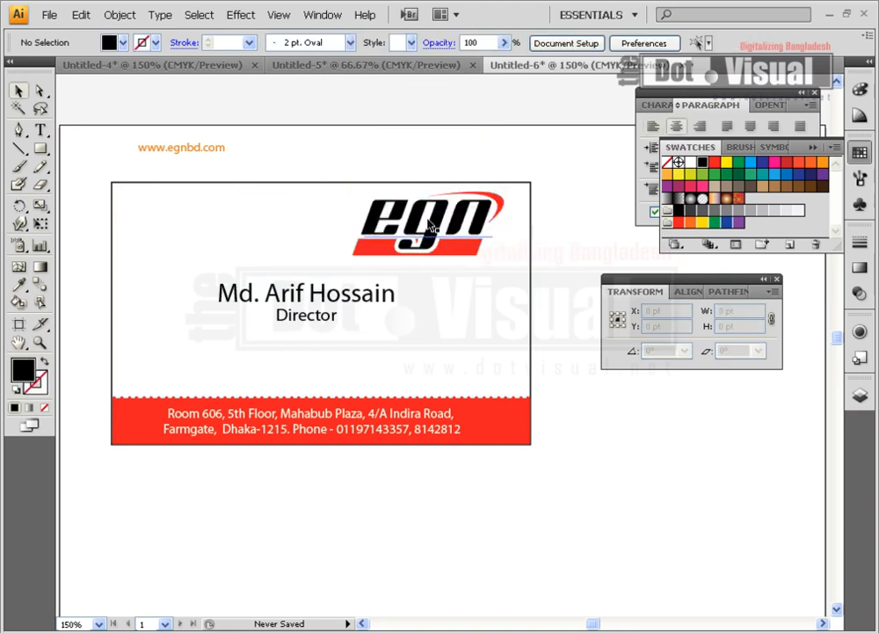
Place the logo mid-left, slightly larger, with Director and the name on the right half
drag(179, 151, 383, 124)
drag(419, 230, 186, 275)
drag(261, 311, 459, 289)
click(405, 285)
drag(311, 322, 256, 299)
drag(276, 345, 297, 356)
click(339, 320)
drag(363, 356, 465, 334)
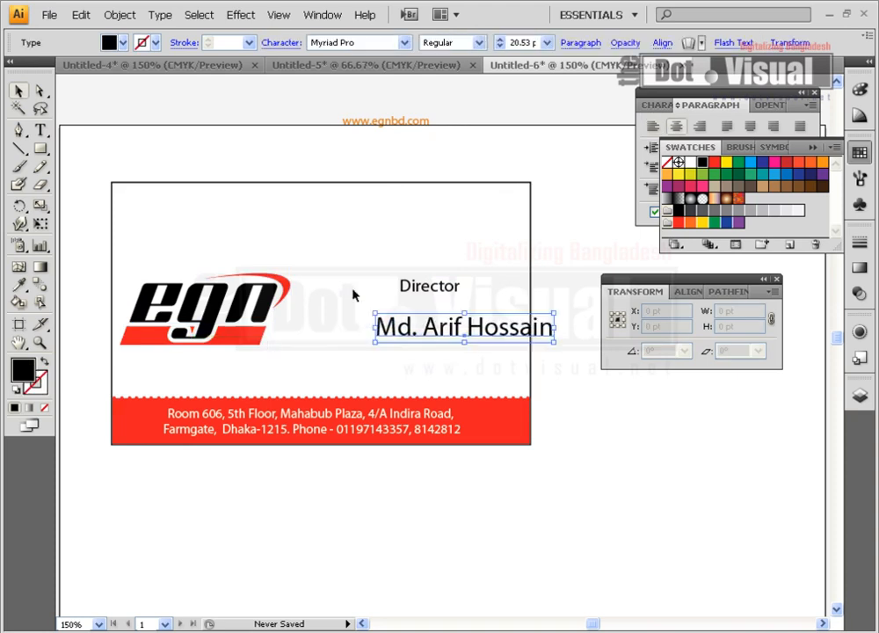
click(39, 130)
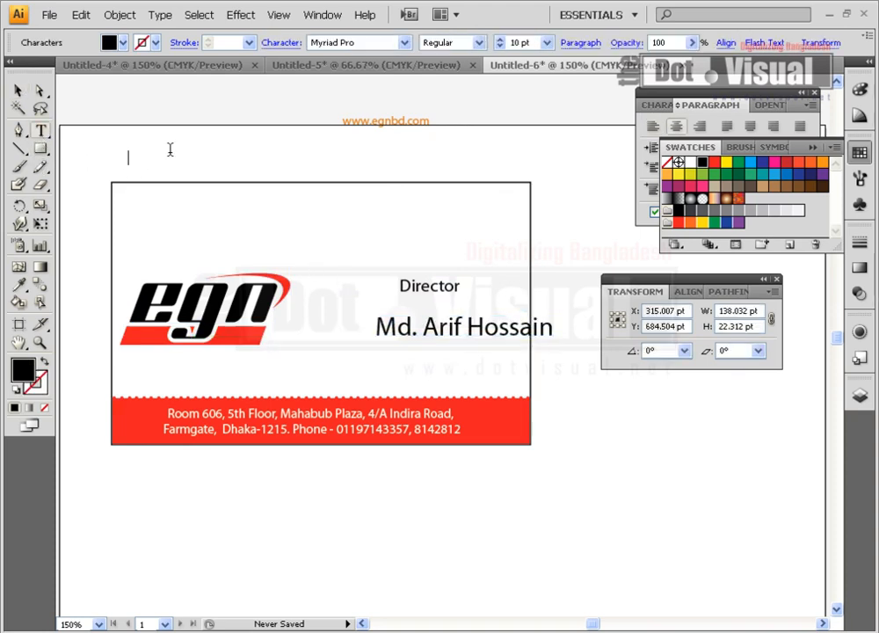
Type a row of dots, scale it into a vertical divider, and colour it dark blue
click(130, 157)
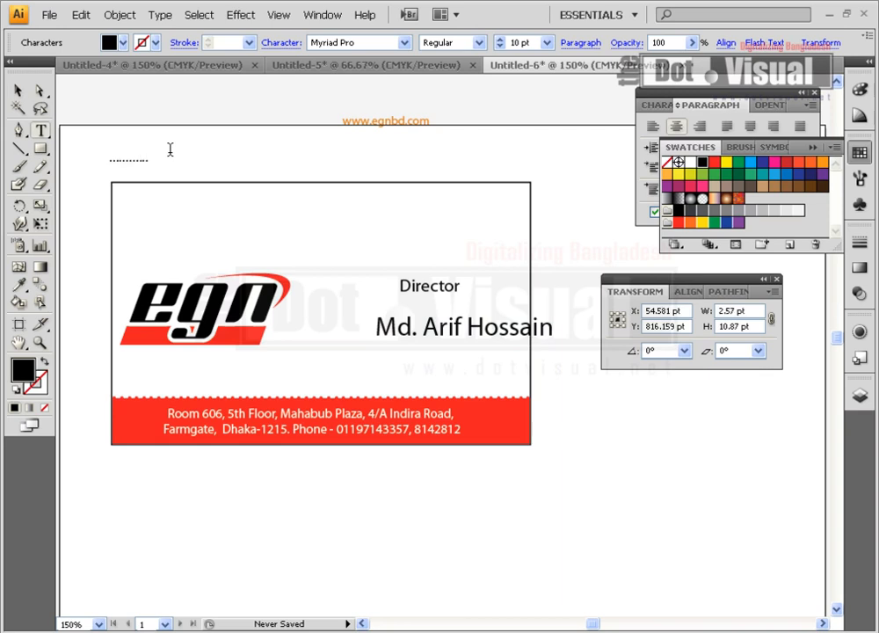
click(18, 91)
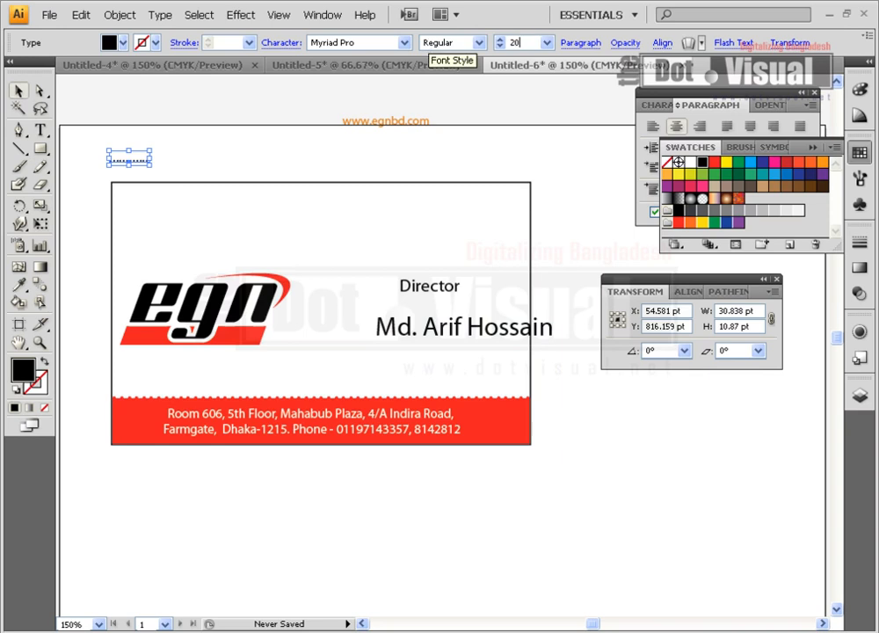
drag(150, 165, 306, 339)
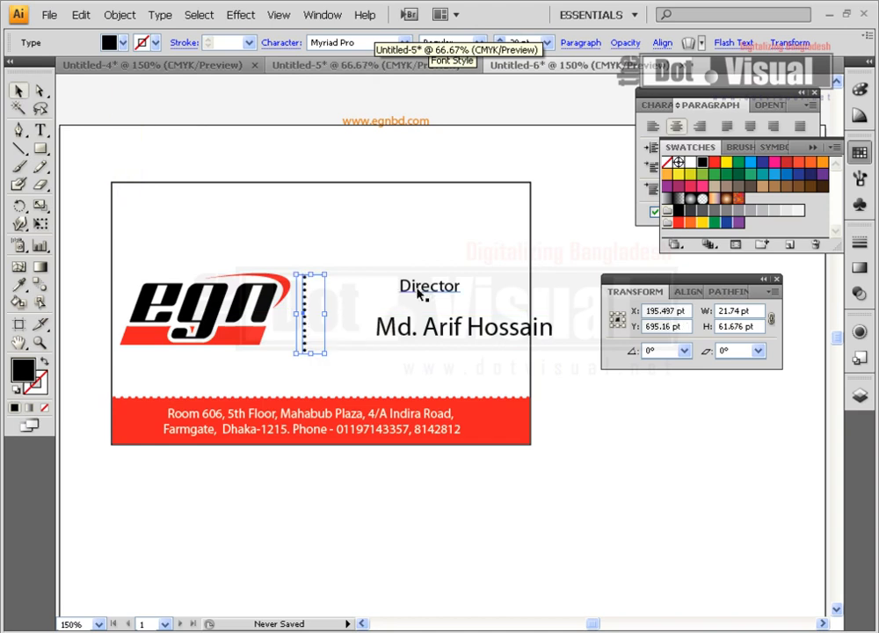
key(Right)
key(Right)
key(Right)
key(Right)
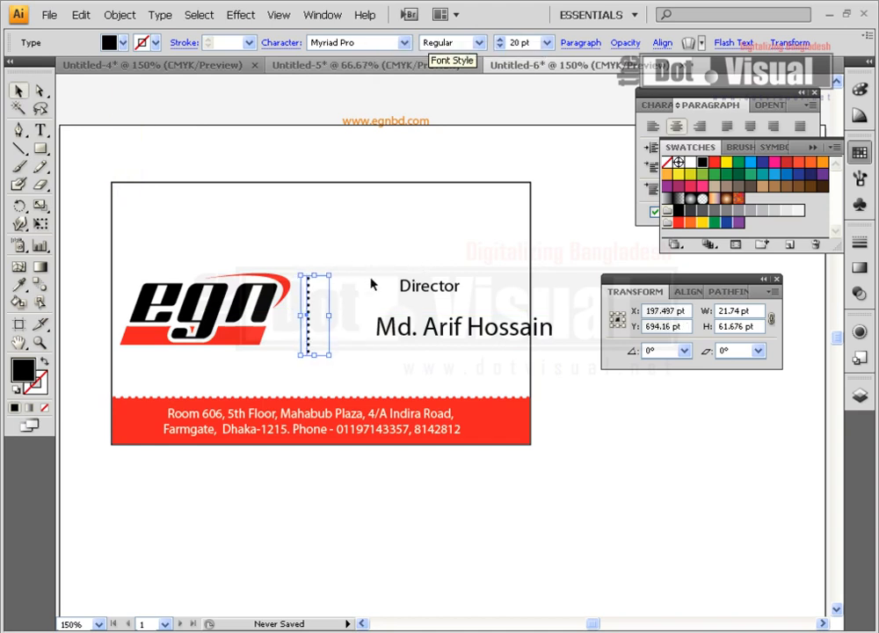
click(669, 178)
key(Right)
key(Right)
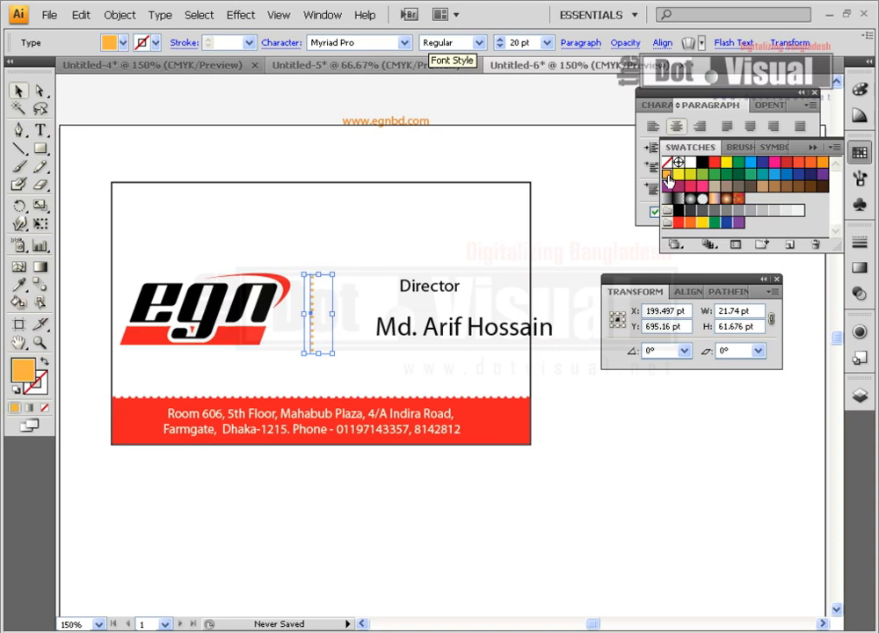
click(797, 179)
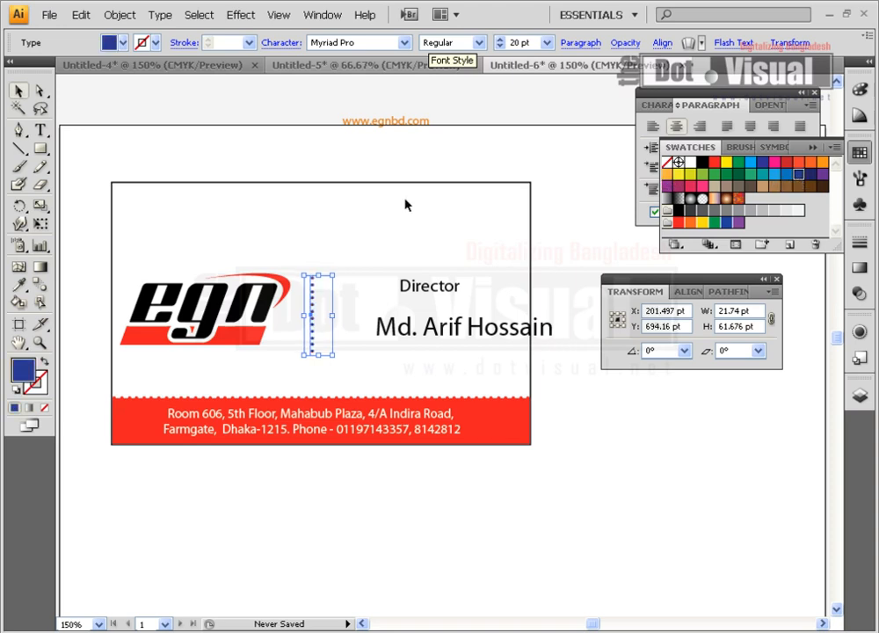
click(390, 203)
drag(320, 299, 320, 298)
Stack Director directly below the name
drag(404, 297, 379, 297)
drag(449, 338, 403, 317)
mouse_move(399, 341)
mouse_down()
mouse_move(399, 290)
mouse_move(403, 328)
mouse_up()
drag(399, 288, 321, 329)
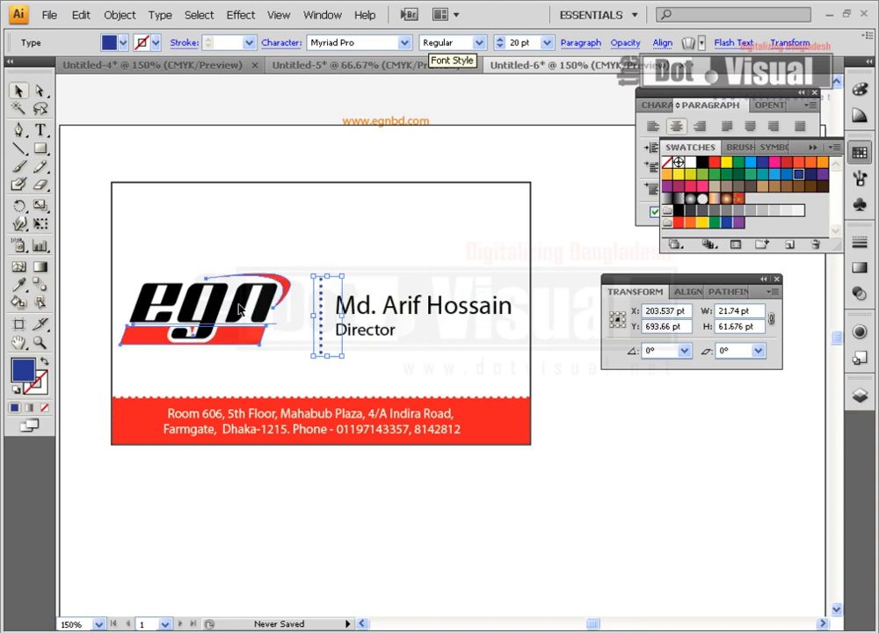
click(239, 307)
drag(240, 308, 245, 309)
click(418, 110)
drag(409, 128, 498, 198)
click(365, 255)
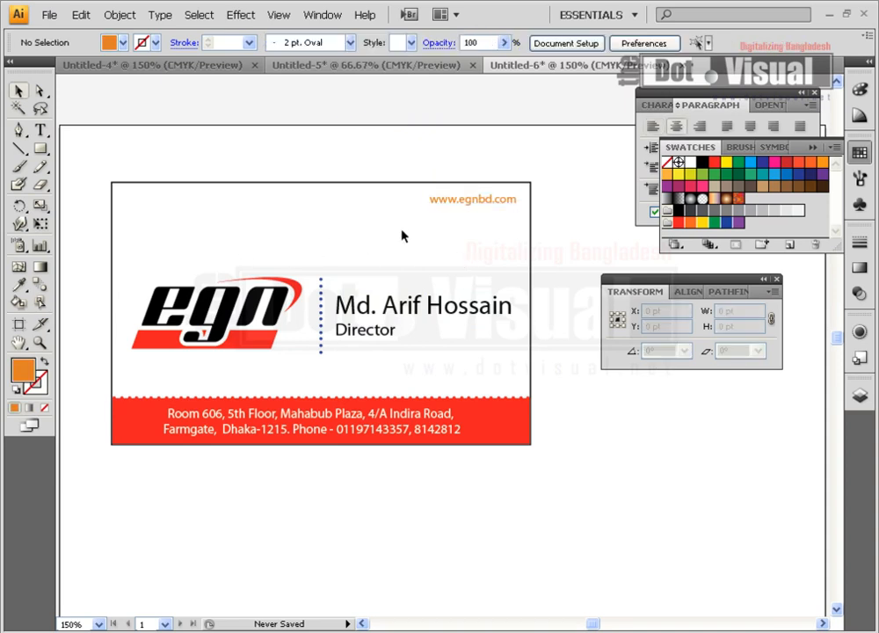
Change the address band's fill from red to a light orange
click(475, 203)
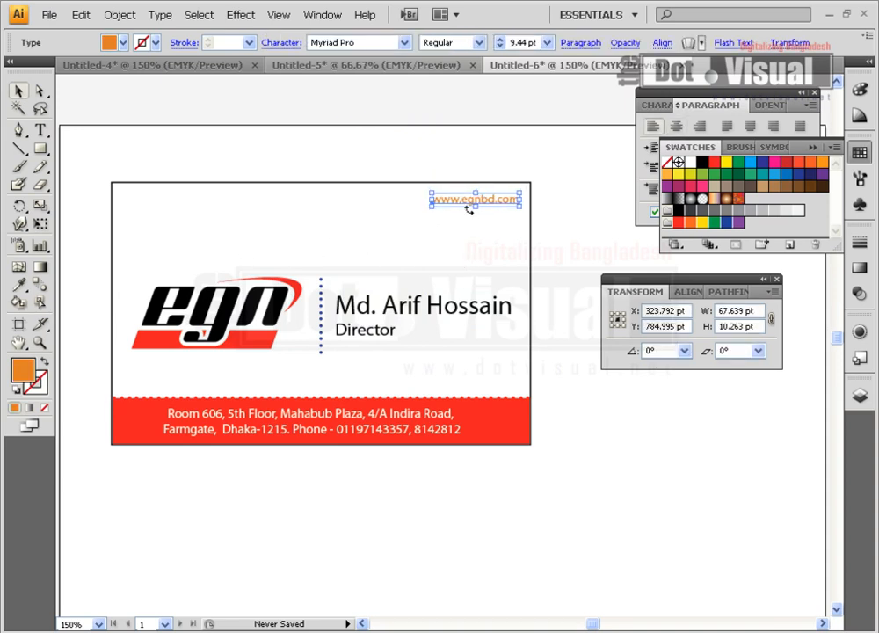
click(463, 249)
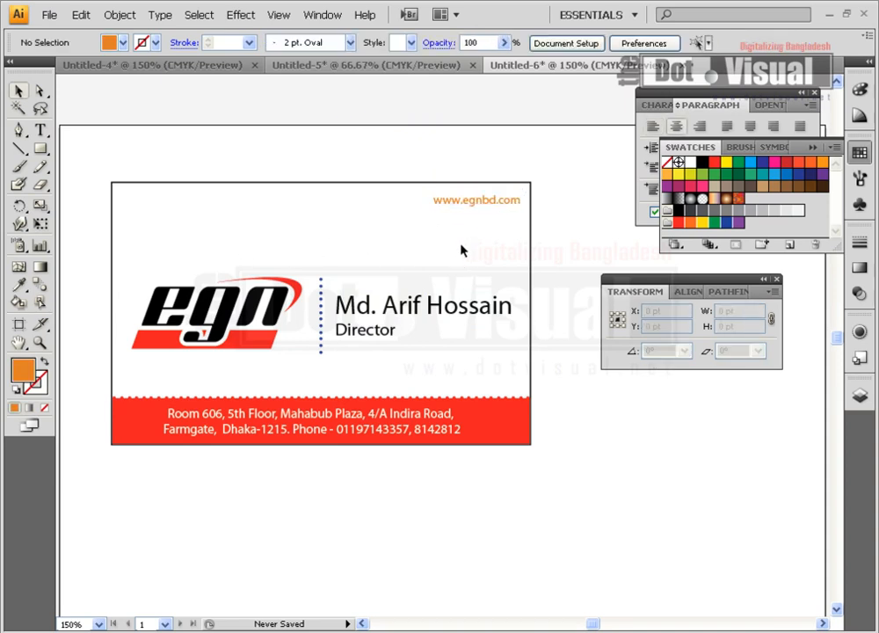
click(514, 437)
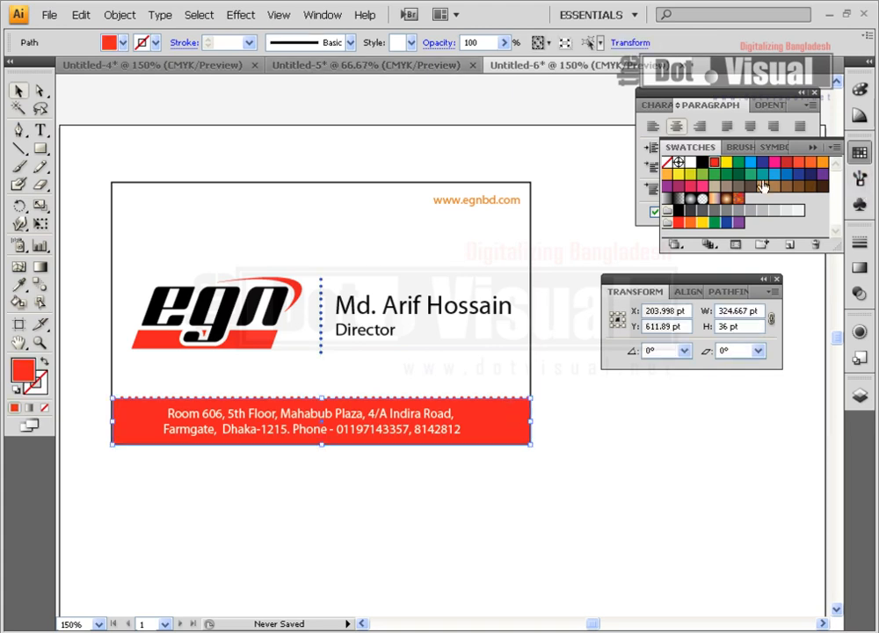
click(739, 164)
click(749, 164)
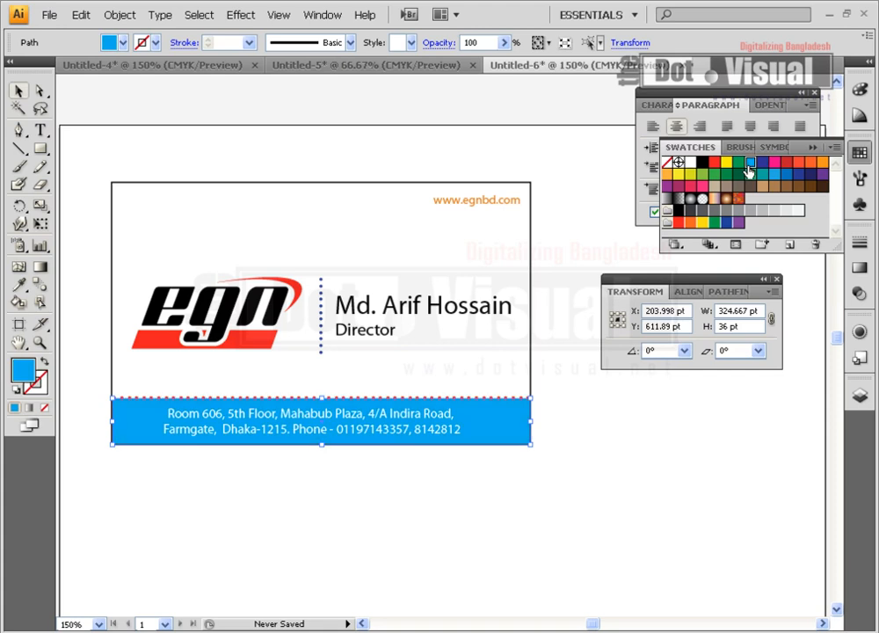
click(811, 162)
click(824, 164)
click(563, 411)
Make the band's dotted edge line and the vertical separator orange, resizing the separator
click(526, 399)
click(822, 164)
click(333, 508)
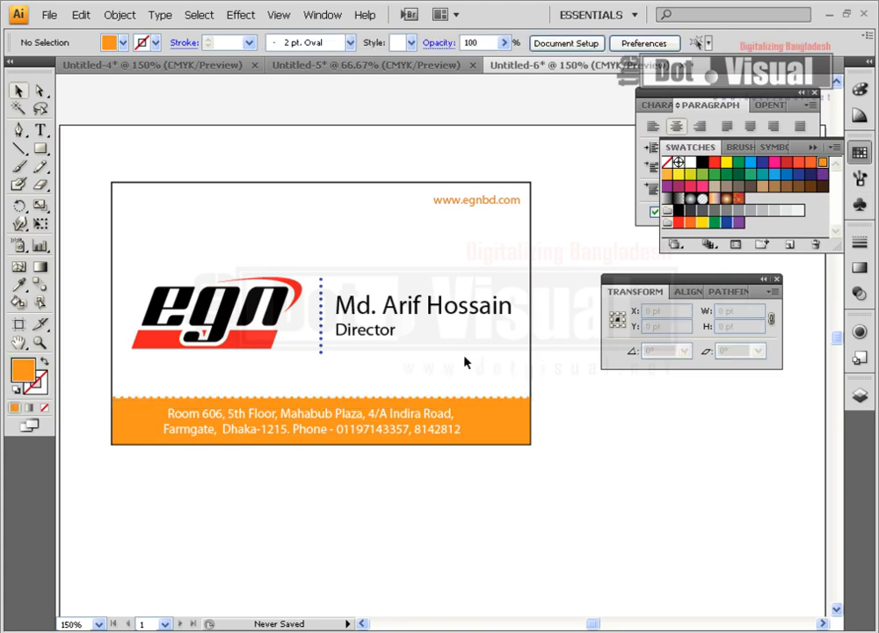
click(331, 305)
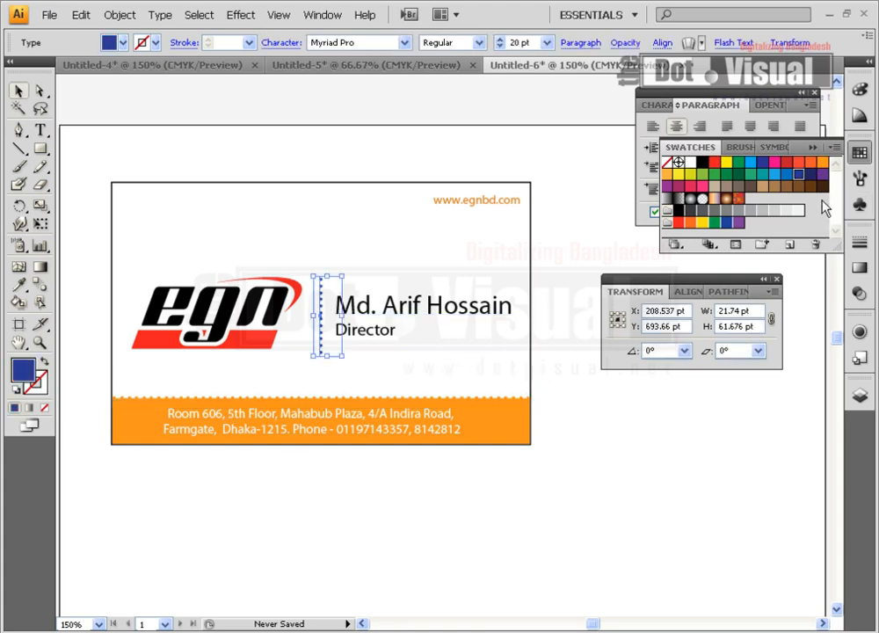
click(821, 163)
drag(340, 354, 335, 354)
click(634, 473)
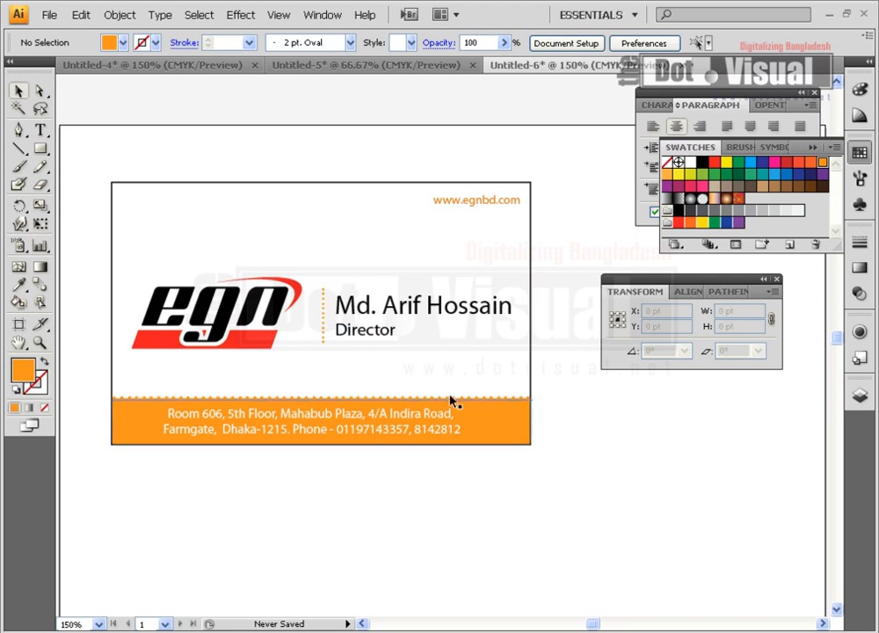
Delete the dotted edge line and the orange address band
drag(484, 381, 497, 410)
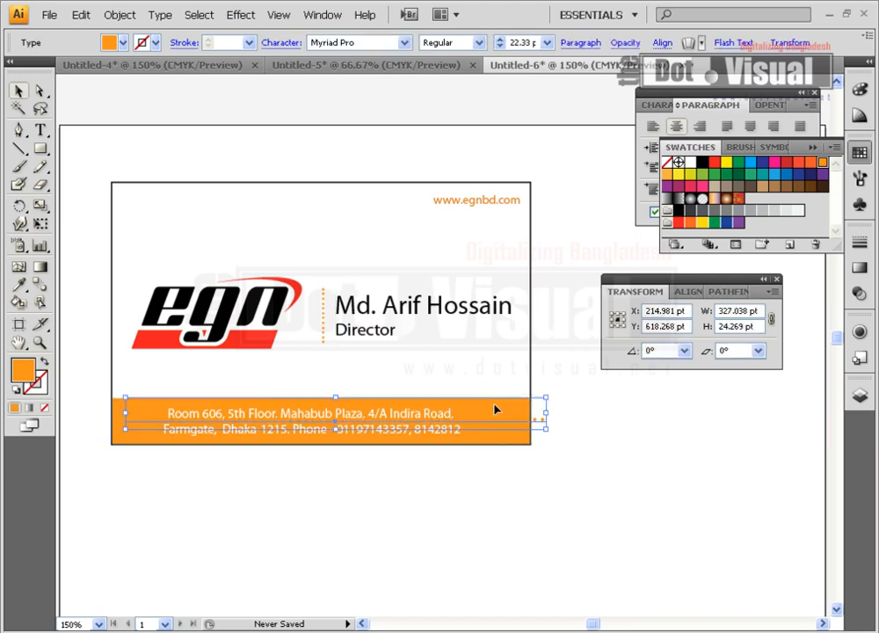
key(Delete)
click(493, 405)
key(Delete)
Move the address text below the card in dark blue, and the egn logo to the lower-left corner
click(381, 428)
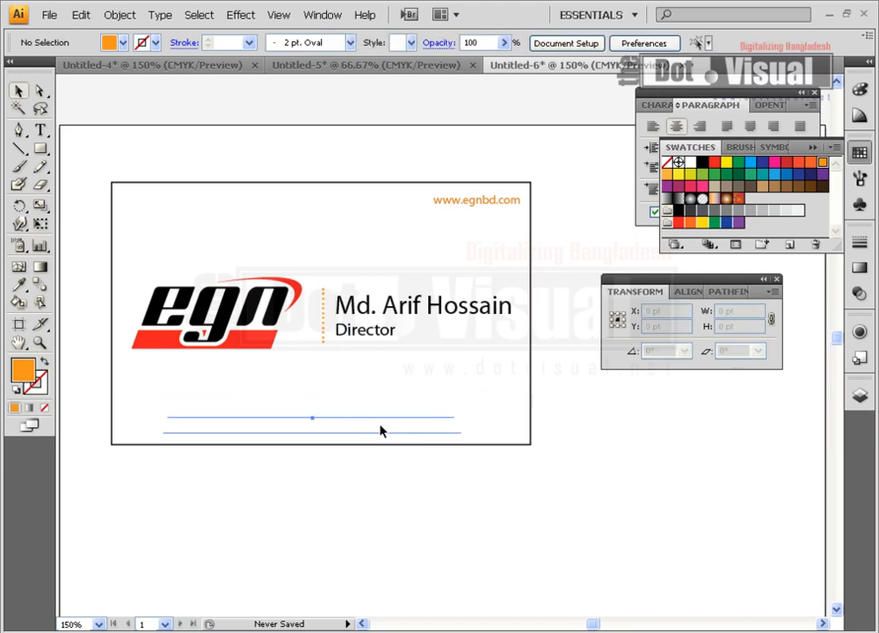
drag(381, 428, 680, 462)
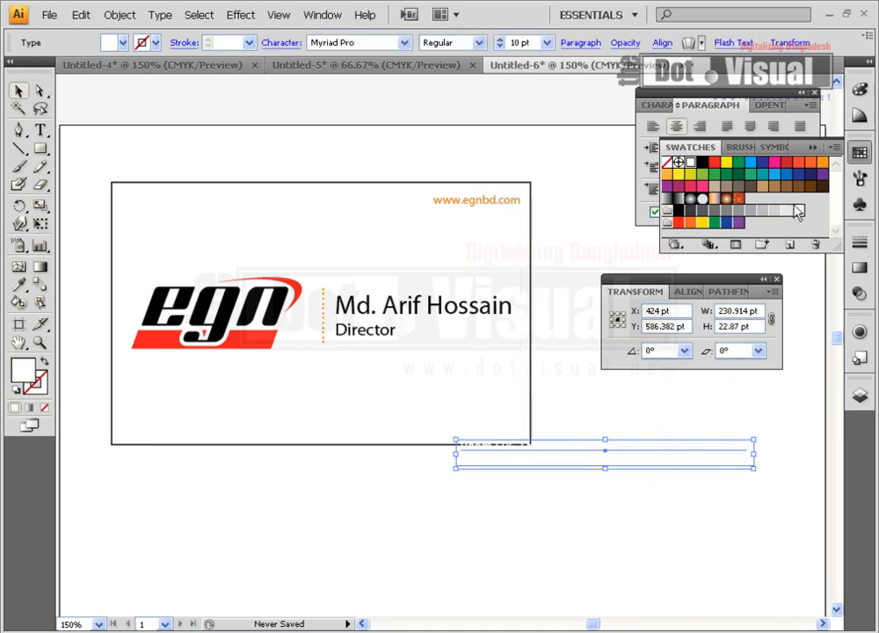
click(796, 179)
click(612, 497)
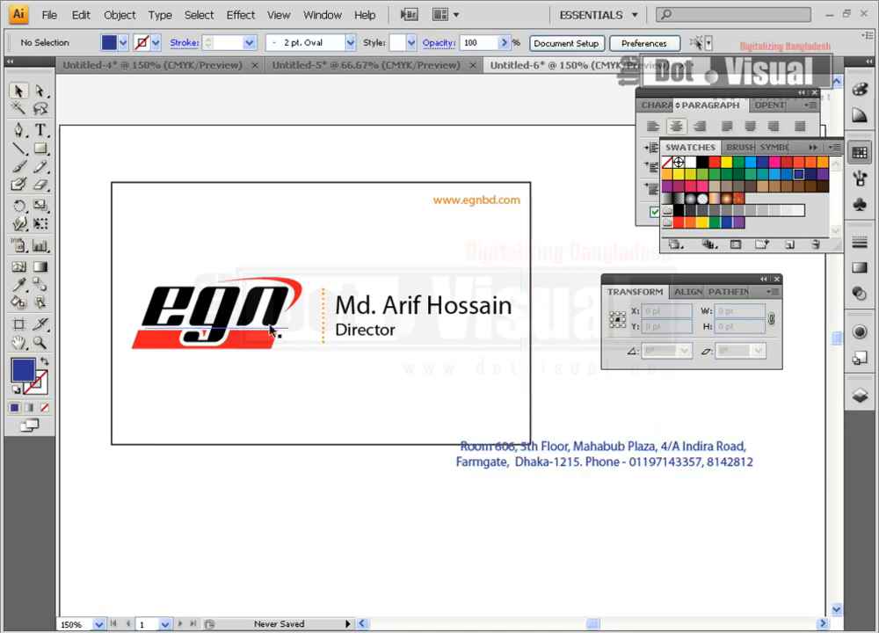
drag(271, 337, 250, 423)
click(273, 491)
Pen-draw a closed pink shape curving from the card's left edge to its bottom edge, then around the right and top corners
click(19, 129)
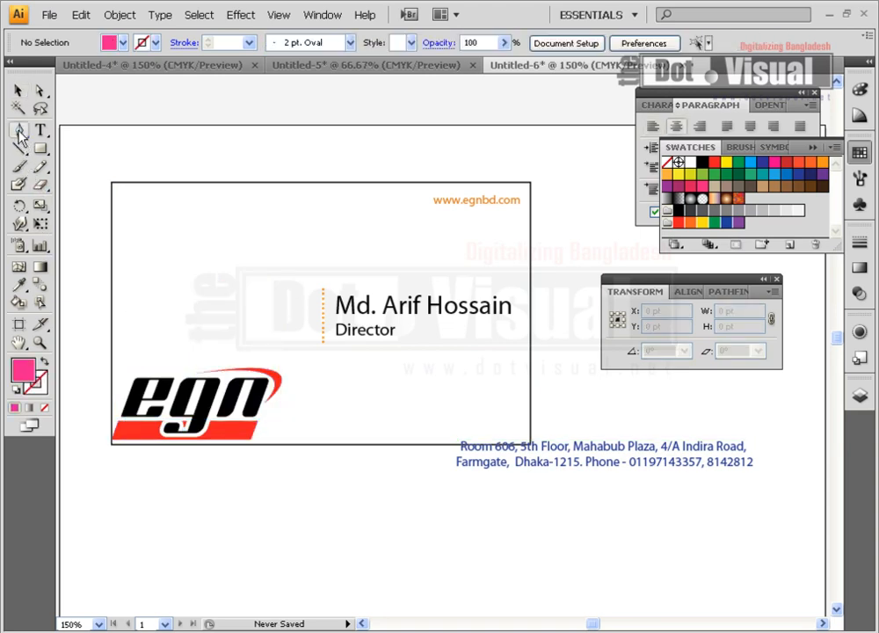
click(110, 332)
drag(322, 444, 247, 522)
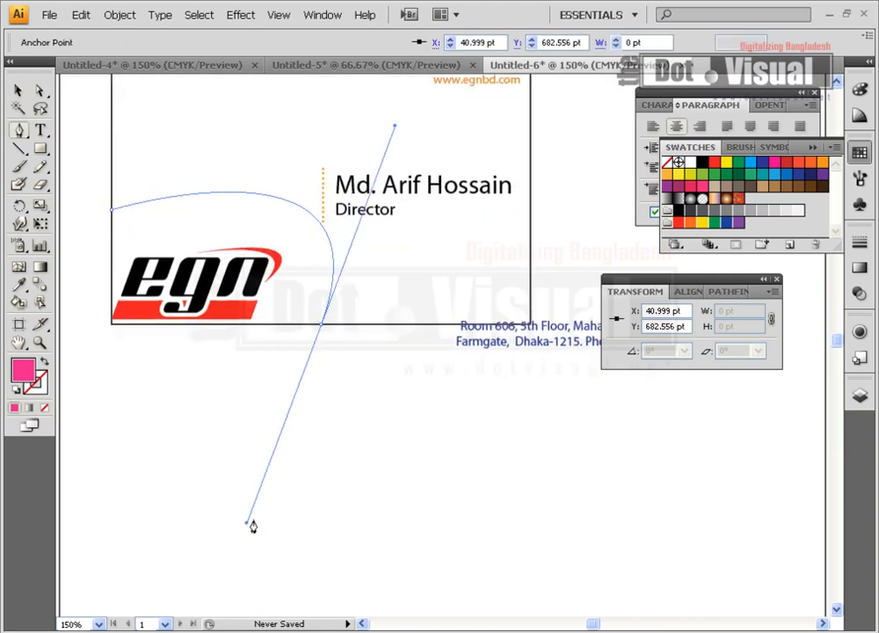
click(322, 324)
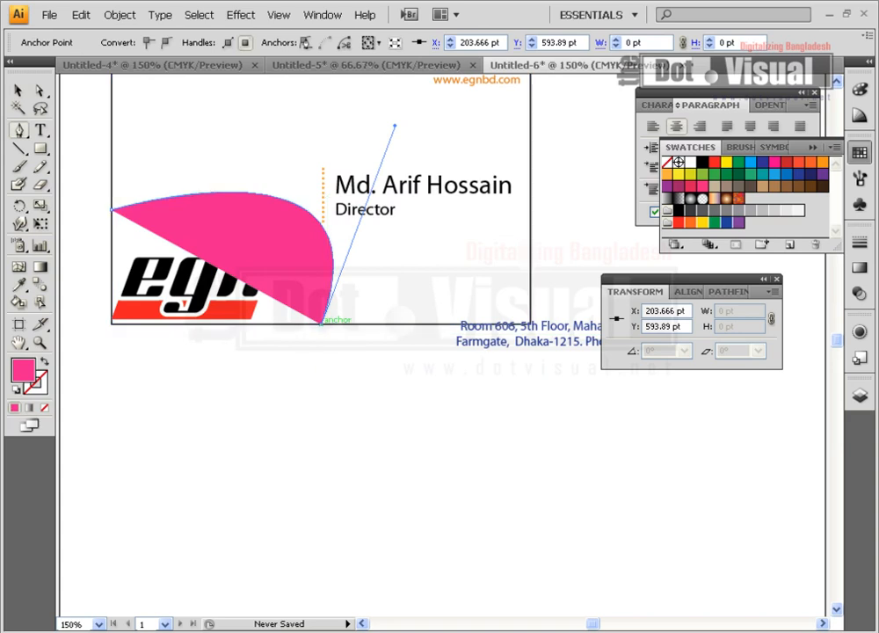
click(530, 326)
scroll(538, 396, up, 3)
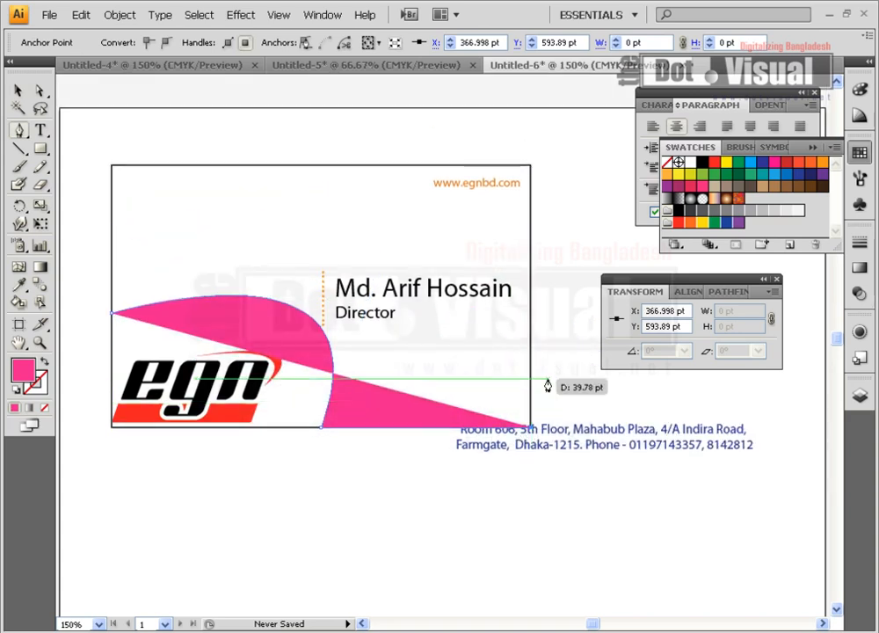
click(531, 166)
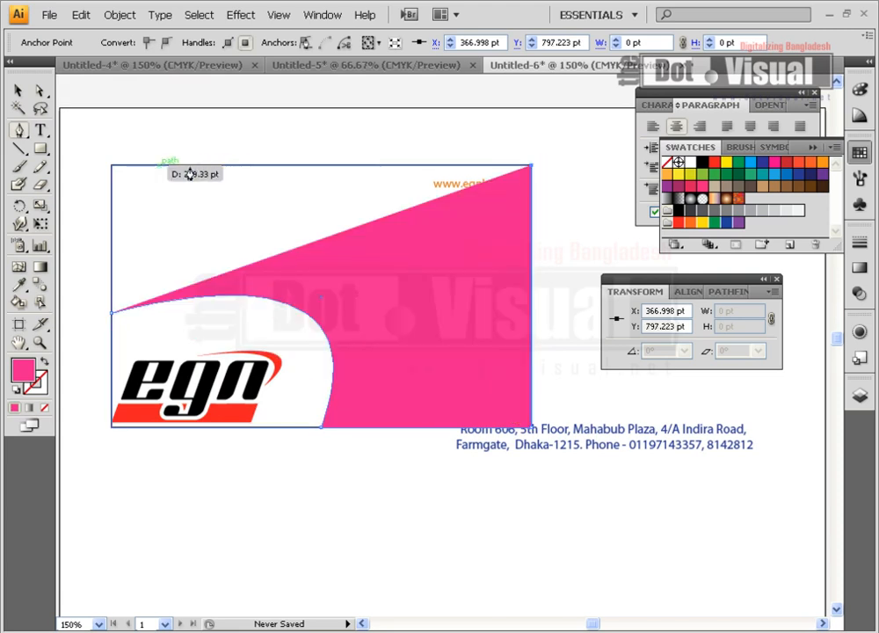
click(112, 166)
click(112, 313)
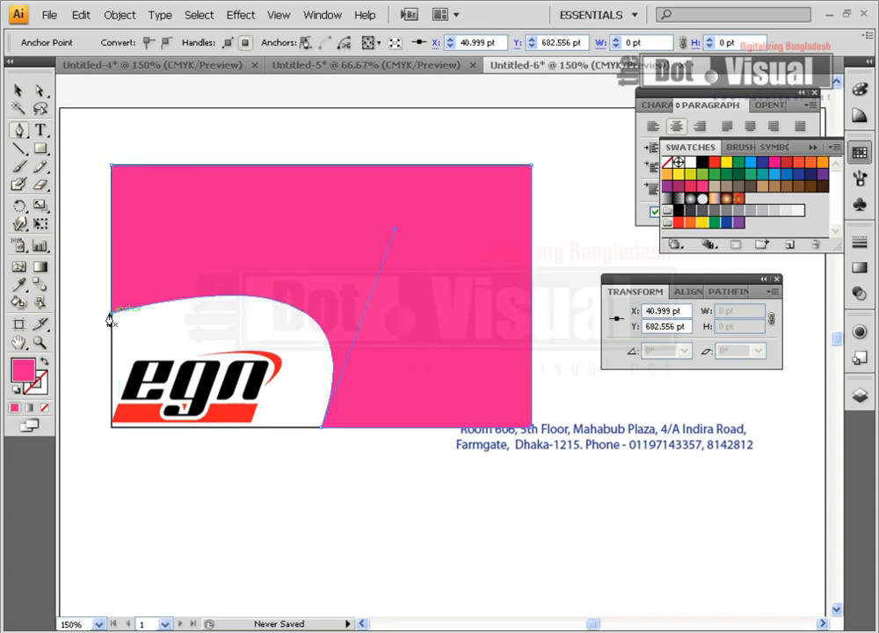
click(17, 89)
Send the pink shape to the back and move the dotted separator off the card
right_click(302, 254)
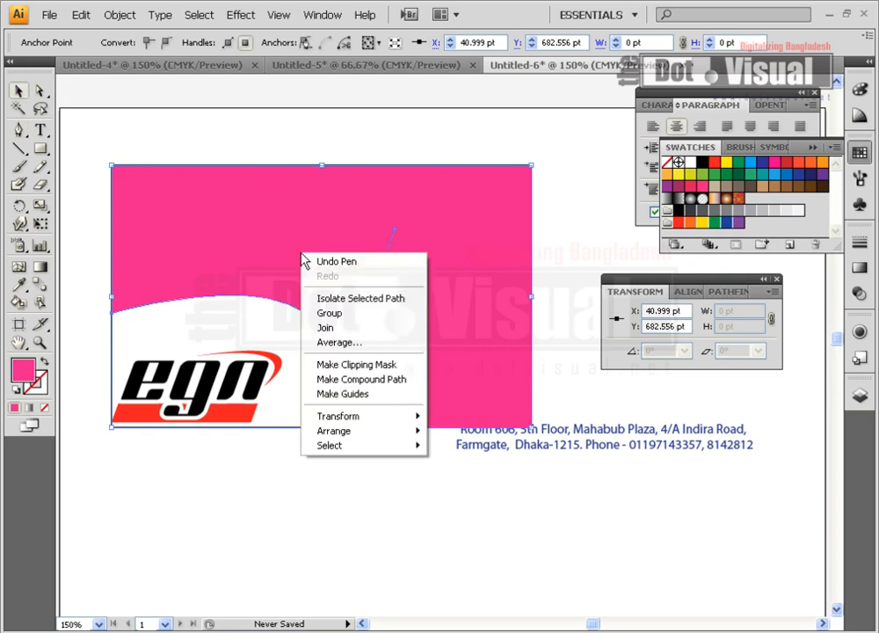
mouse_move(409, 432)
click(462, 475)
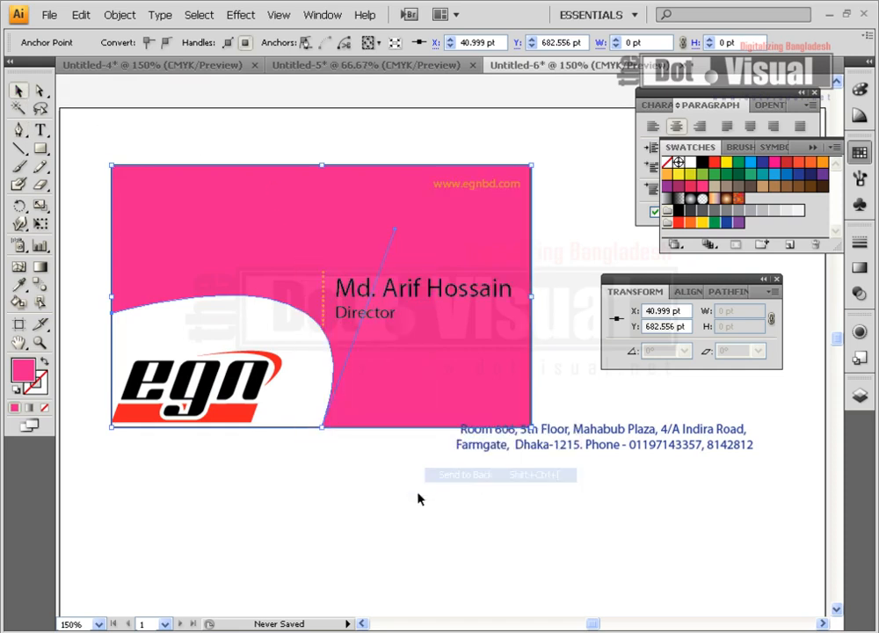
click(409, 500)
drag(326, 318, 581, 301)
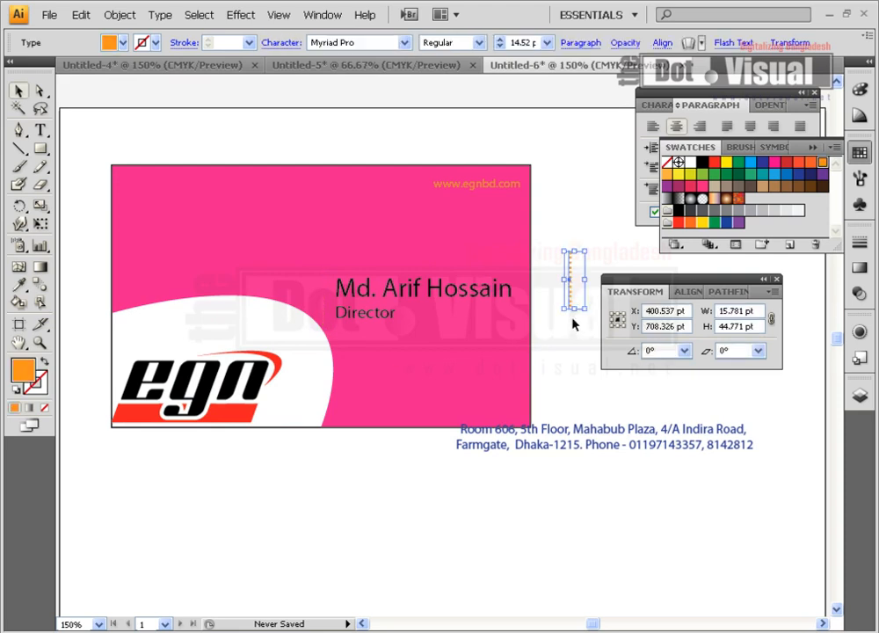
click(573, 329)
Try red, green and blue fills on the background shape, settling on tan
click(468, 379)
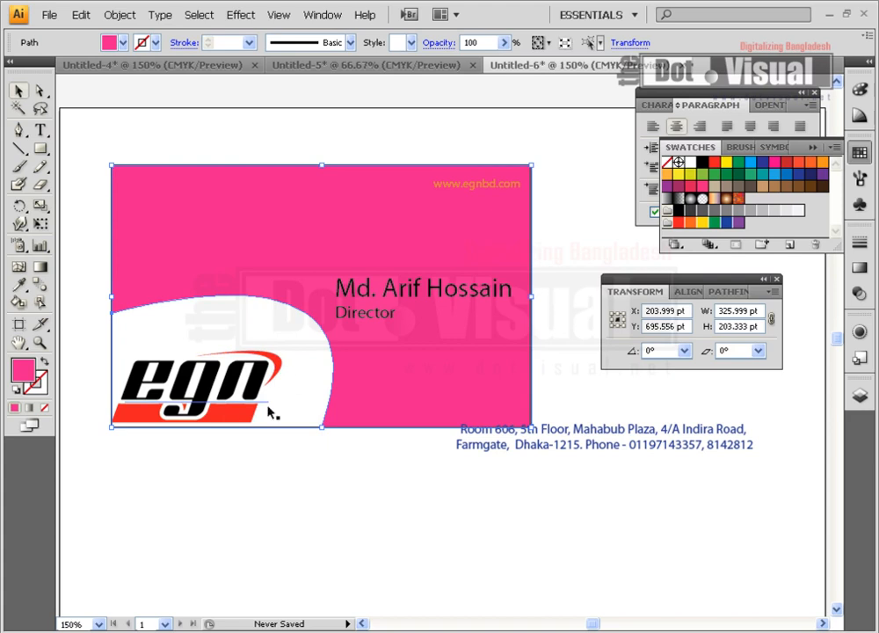
click(715, 164)
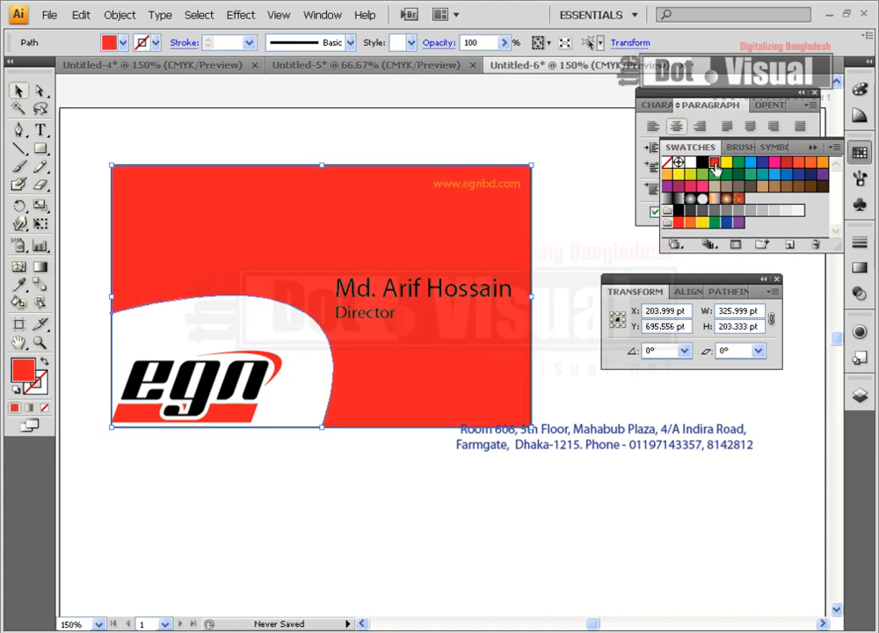
click(739, 163)
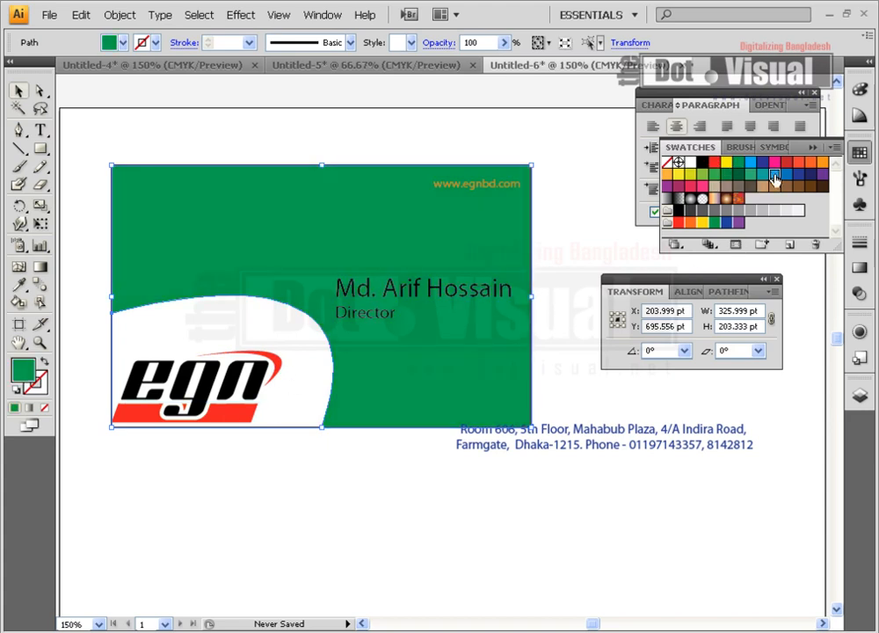
click(775, 176)
click(714, 188)
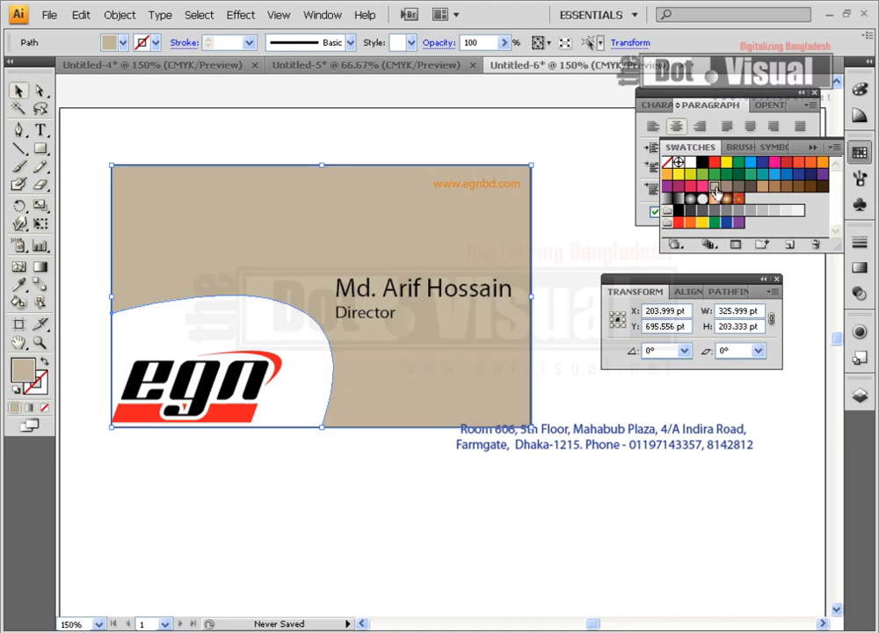
click(573, 250)
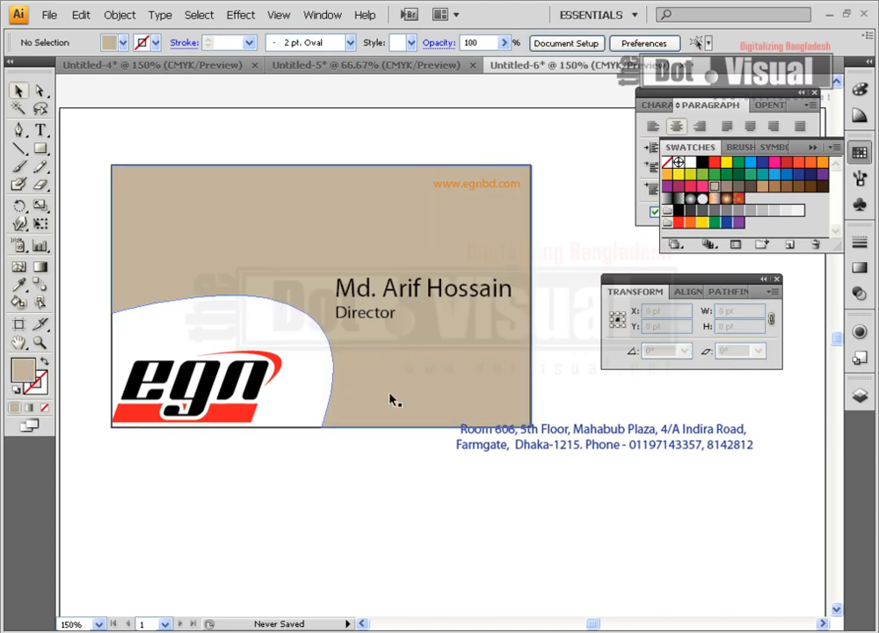
drag(464, 189, 387, 503)
drag(408, 299, 407, 206)
drag(334, 208, 371, 209)
drag(349, 312, 485, 214)
click(551, 253)
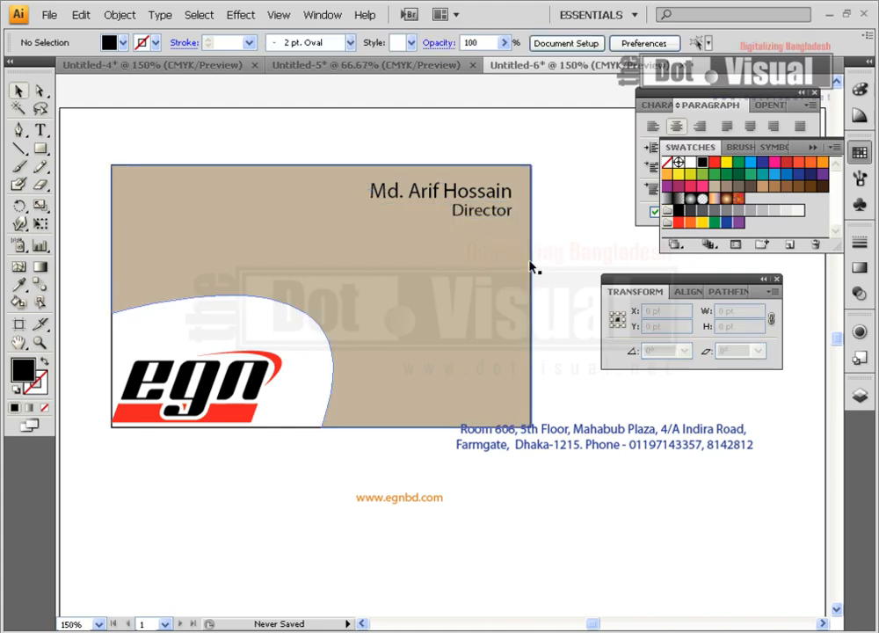
Fill the tan background shape light grey
click(383, 350)
click(773, 212)
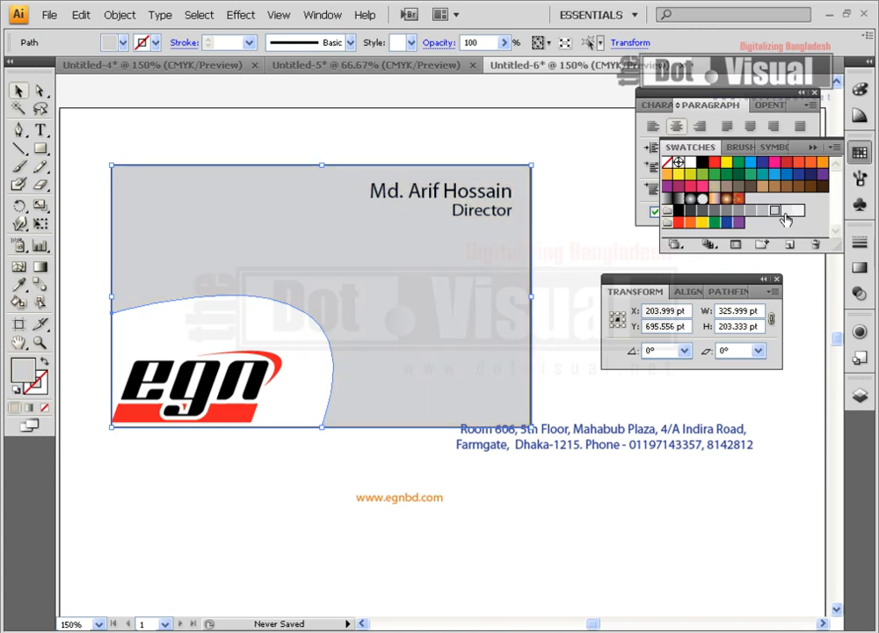
click(577, 236)
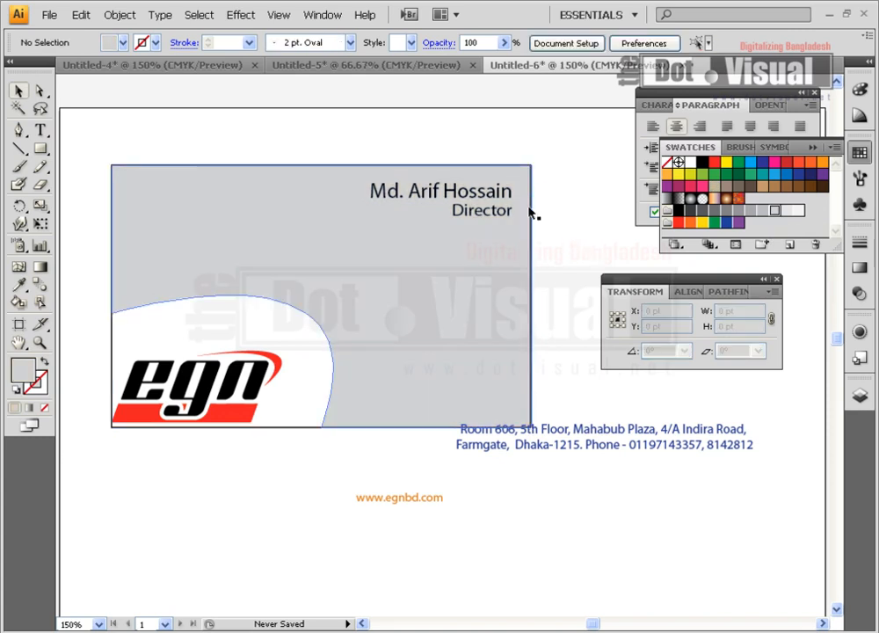
Reflow the address into three lines at 8 pt and position it at the card's lower right
drag(576, 438, 491, 395)
key(t)
click(553, 386)
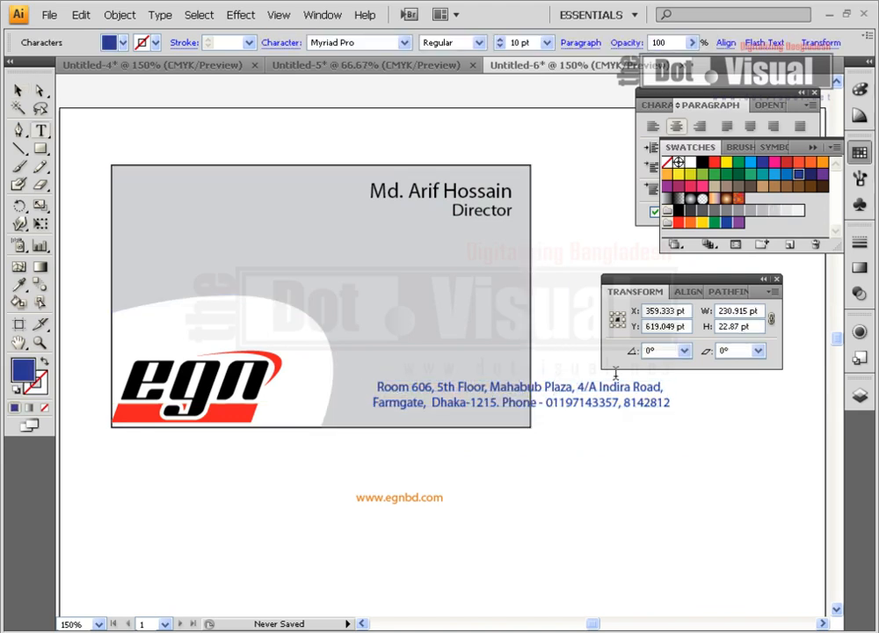
key(Return)
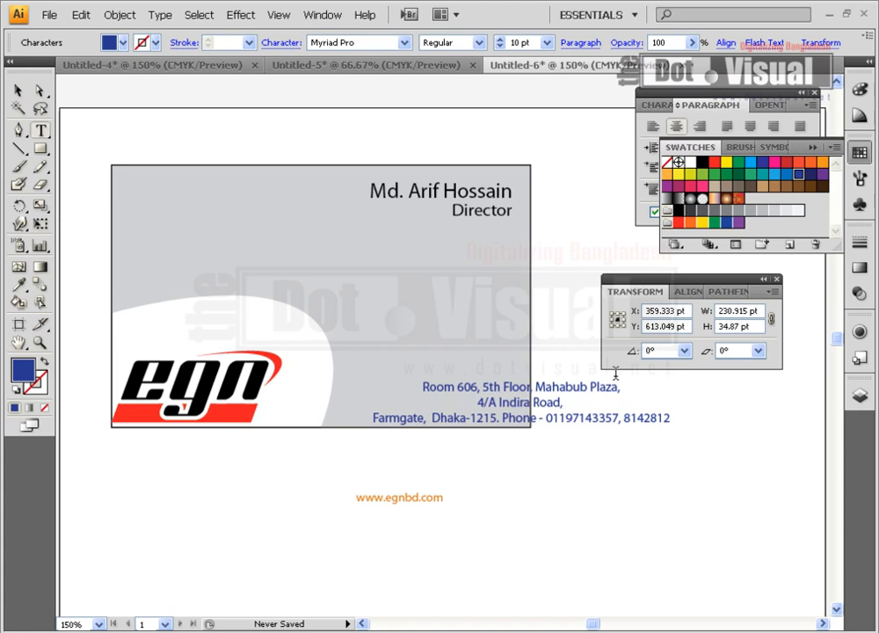
key(Delete)
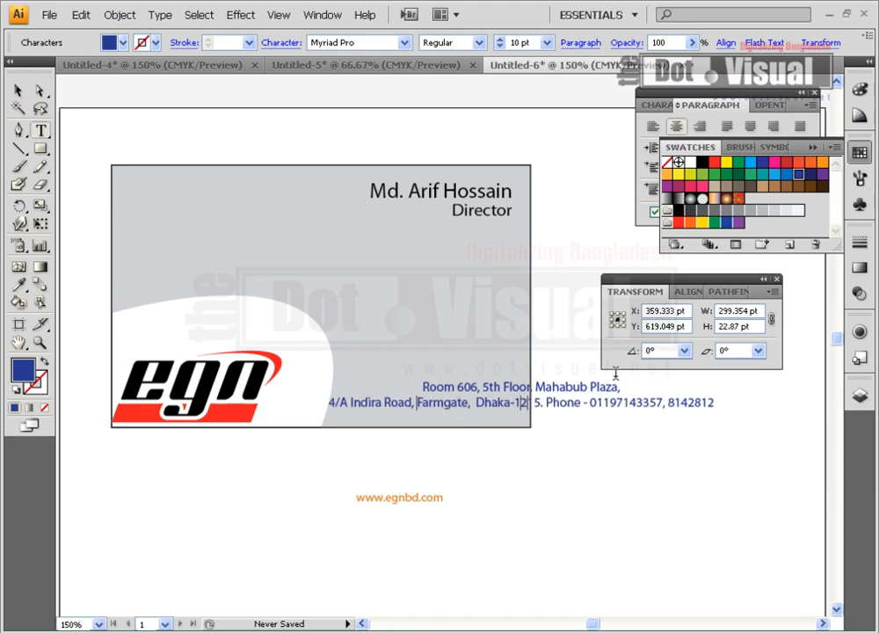
key(Return)
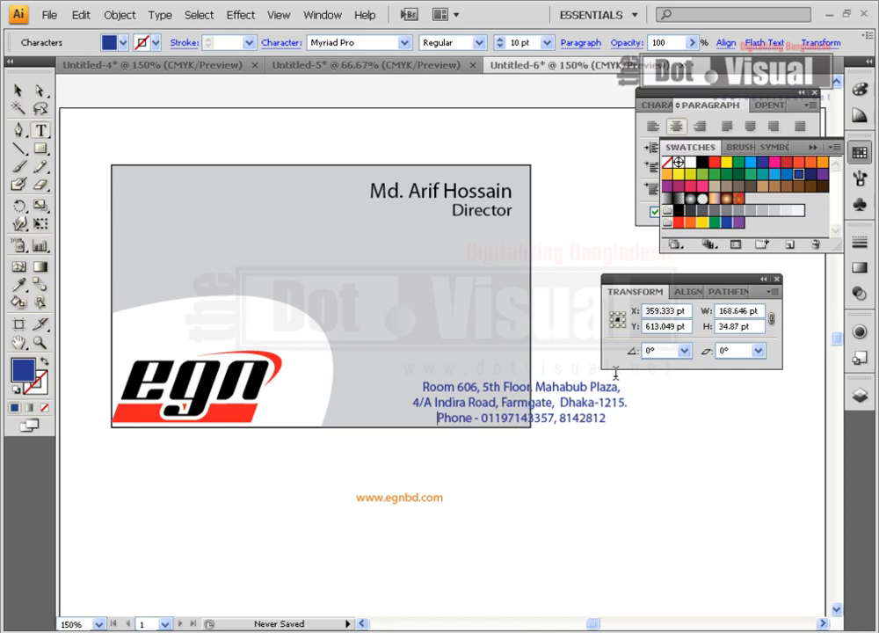
key(Escape)
drag(596, 395, 514, 397)
click(522, 44)
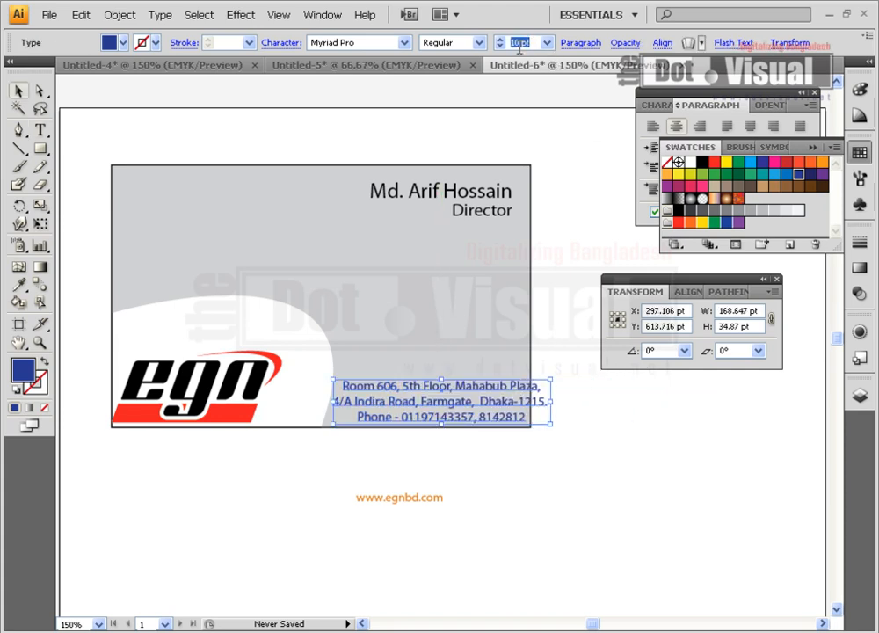
text(8)
key(Return)
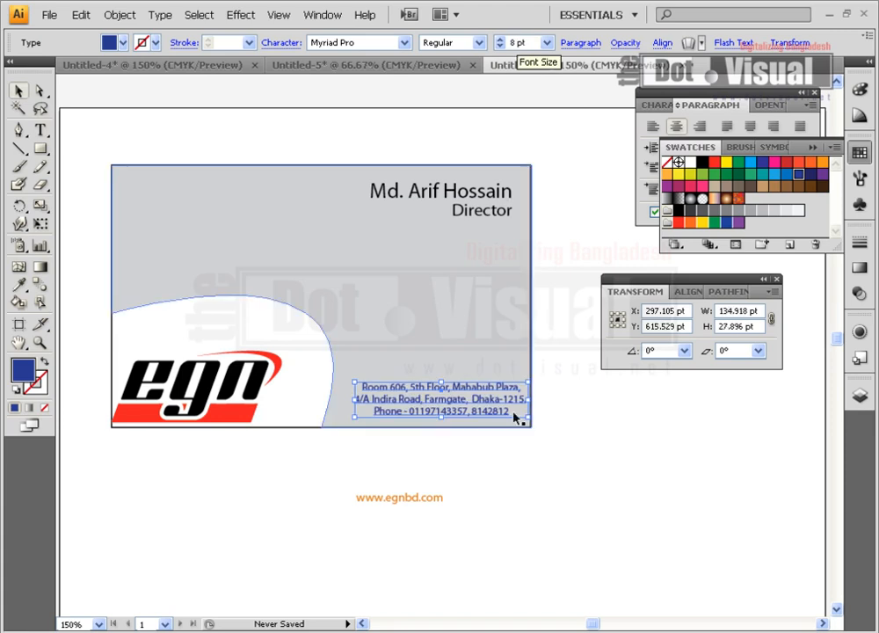
click(481, 441)
drag(456, 393, 451, 394)
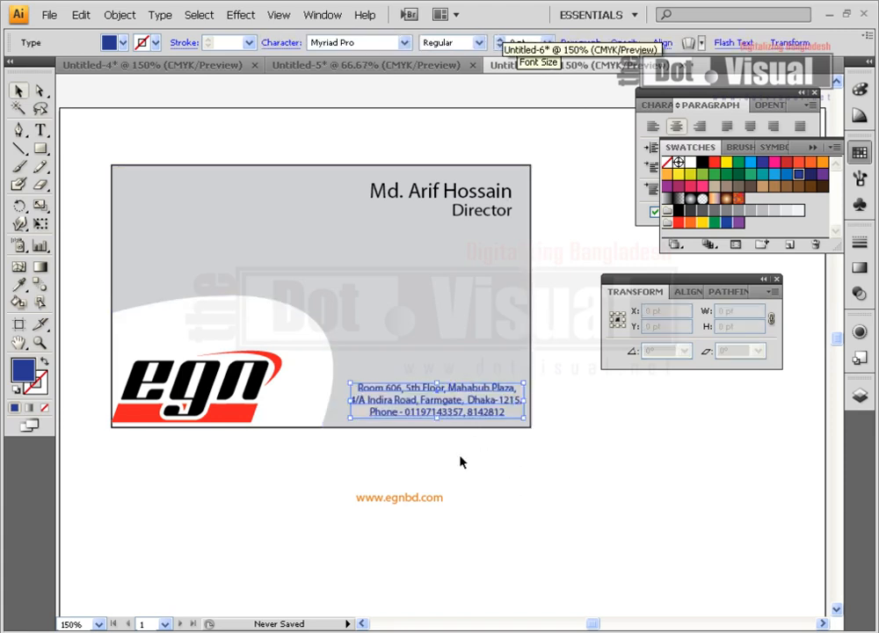
drag(439, 496, 167, 167)
drag(210, 189, 239, 218)
click(701, 162)
click(274, 170)
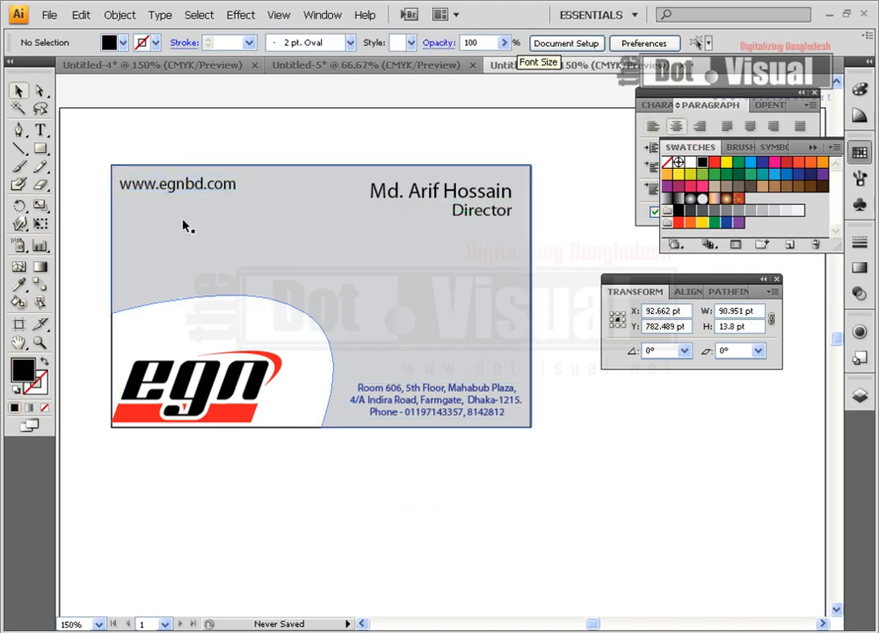
click(180, 191)
key(Down)
key(Down)
key(Down)
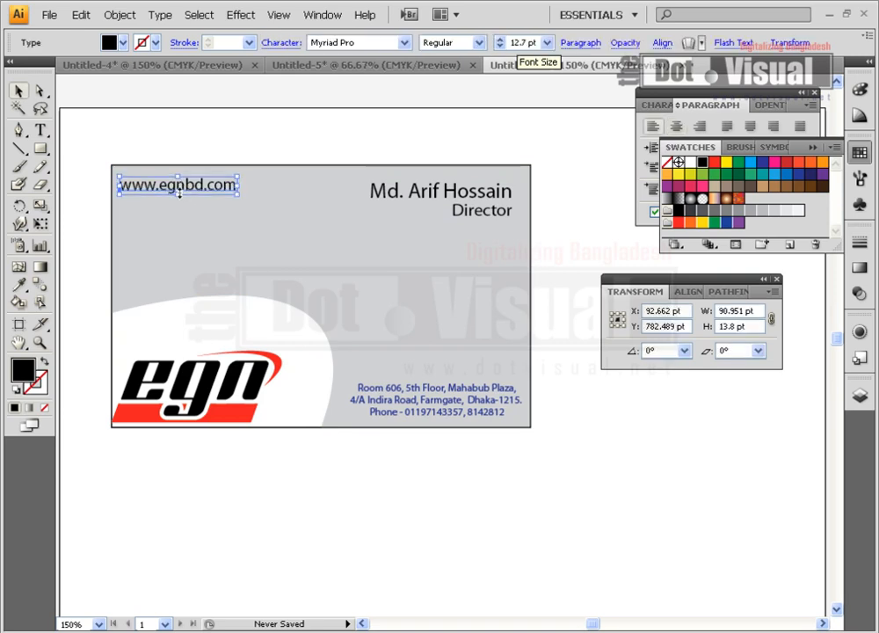
click(347, 540)
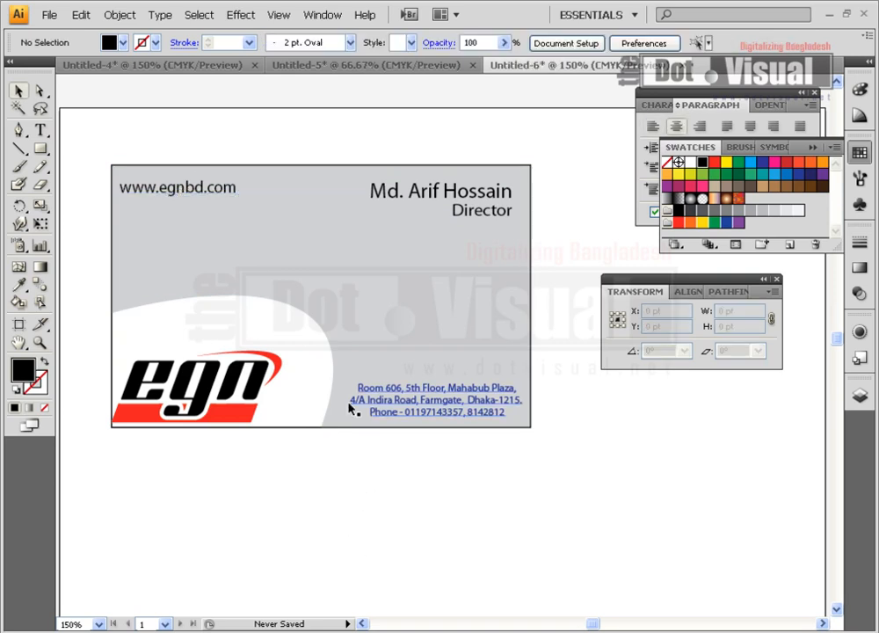
click(379, 257)
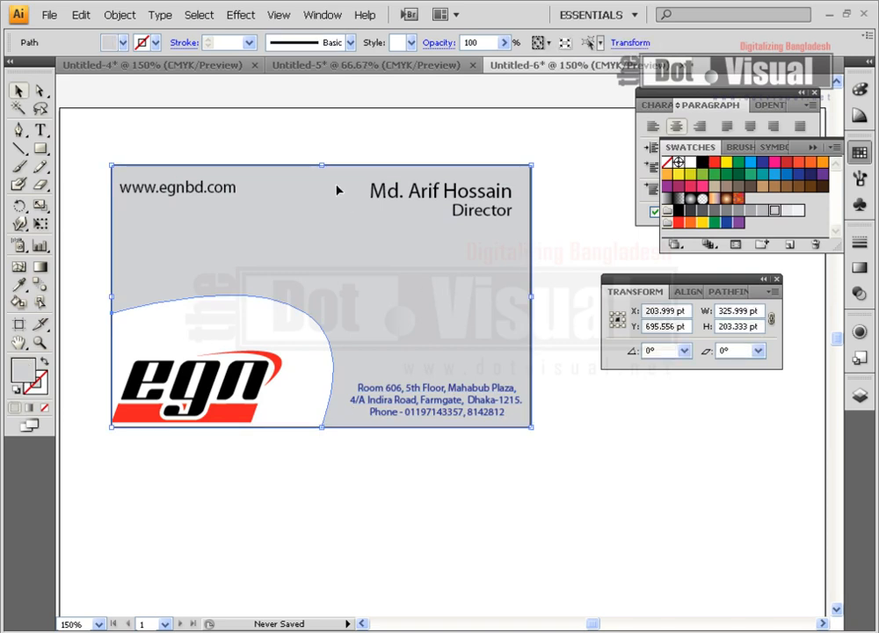
Select the grey shape's top anchors and nudge them down four times
click(332, 139)
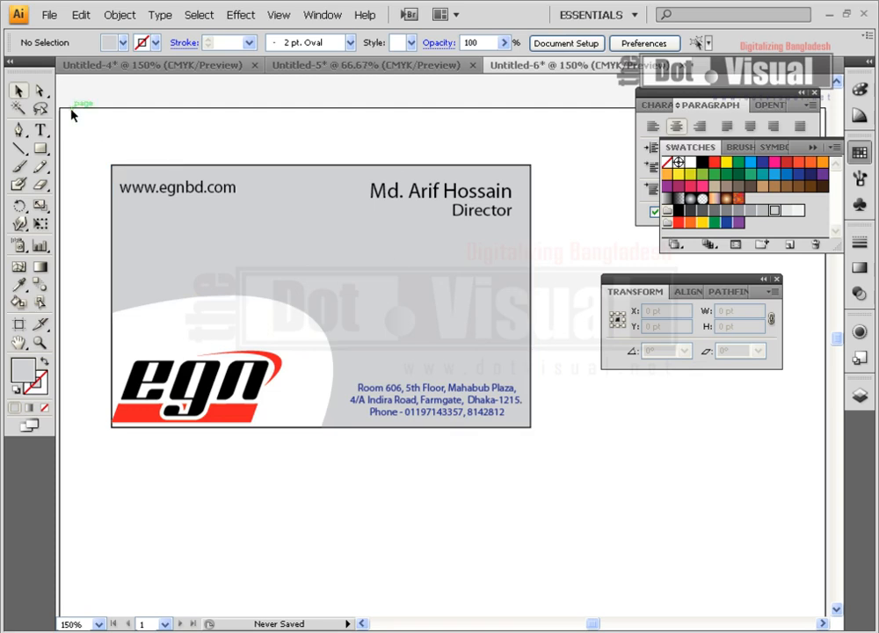
click(322, 228)
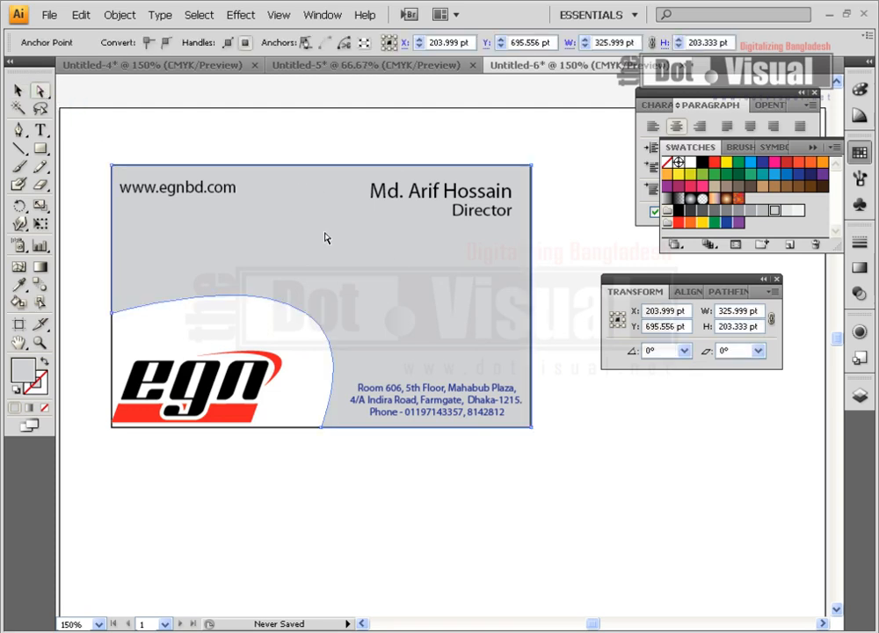
key(Down)
key(Down)
key(Down)
key(Down)
key(Down)
key(Down)
key(Down)
key(Down)
key(Down)
key(Down)
key(Down)
key(Down)
key(Down)
key(Down)
key(Down)
key(Down)
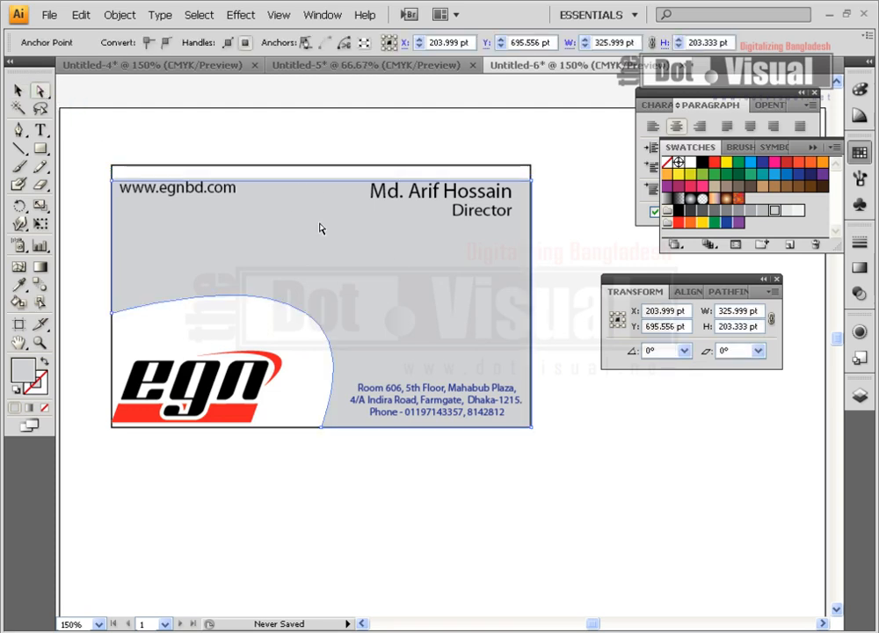
key(Down)
key(Down)
key(Down)
key(Down)
key(Down)
key(Down)
key(Down)
key(Down)
key(Down)
key(Down)
key(Down)
key(Down)
key(Down)
key(Down)
key(Down)
key(Down)
key(Down)
key(Down)
key(Down)
key(Down)
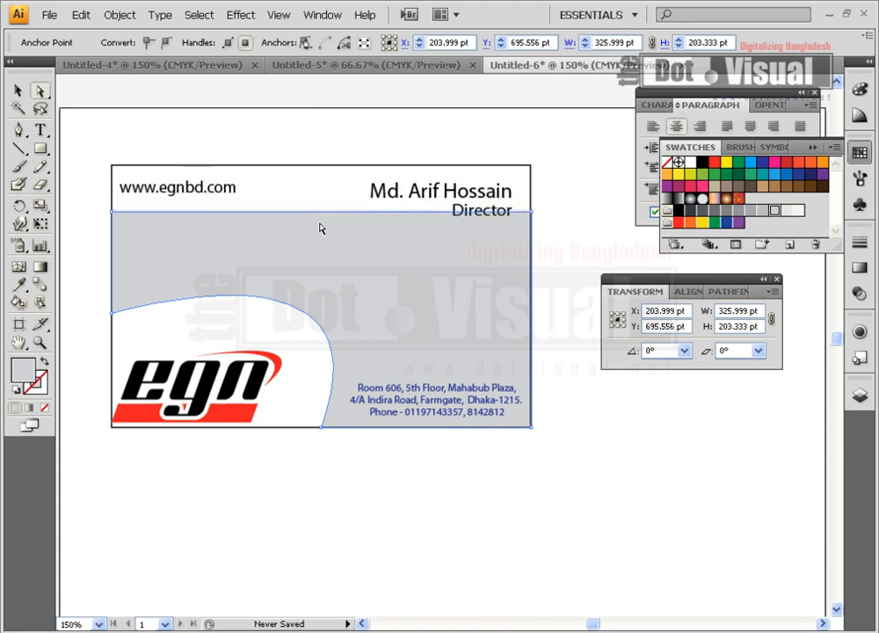
key(Down)
key(Down)
key(Down)
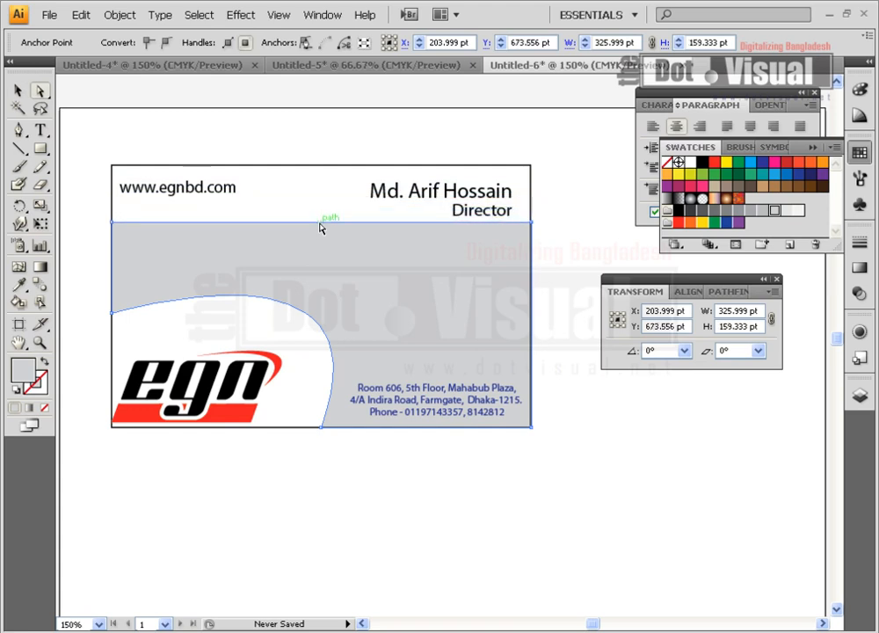
key(Down)
key(Down)
key(Down)
key(Down)
key(Down)
key(Down)
key(Down)
key(Down)
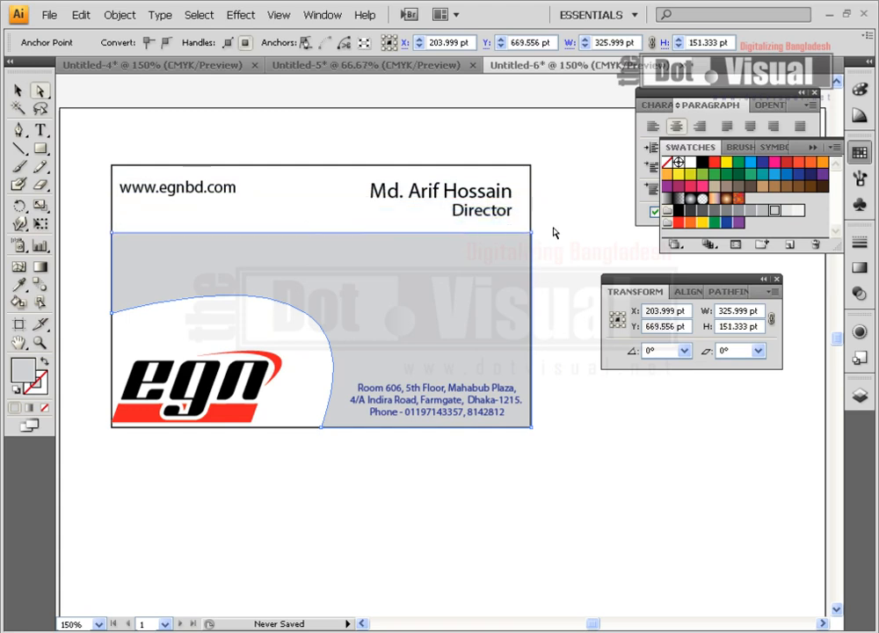
click(559, 234)
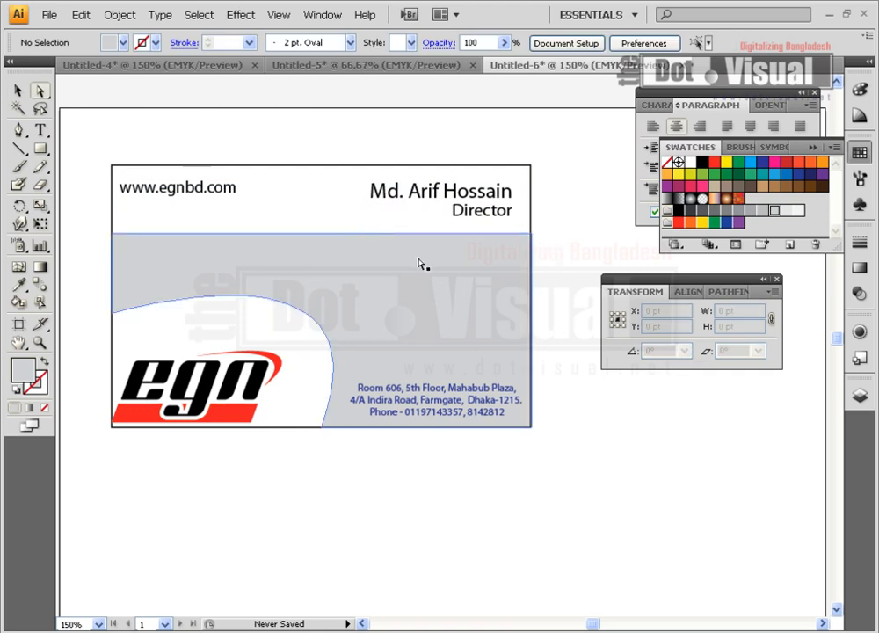
Drag the grey shape's top edge lower, below the Director title
click(333, 295)
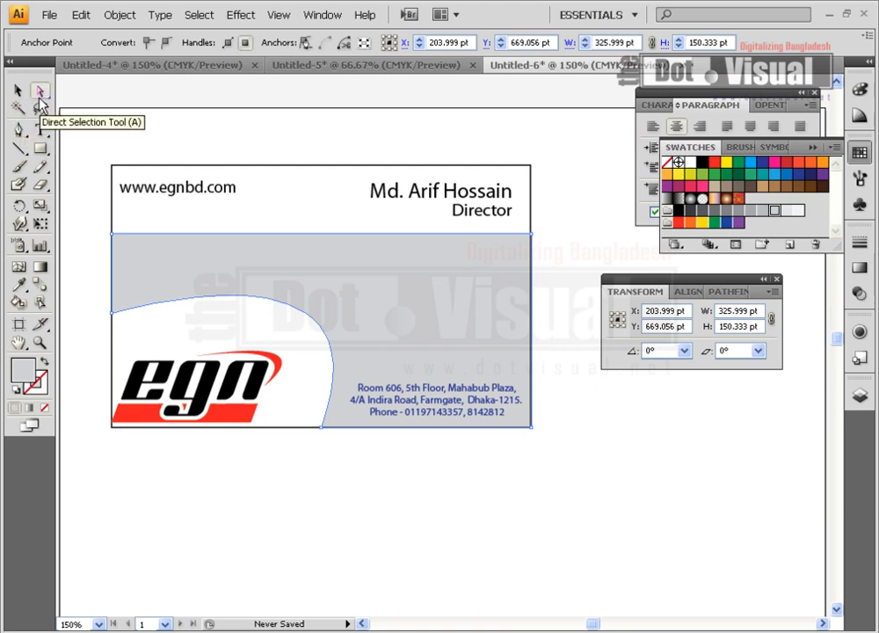
drag(296, 239, 294, 255)
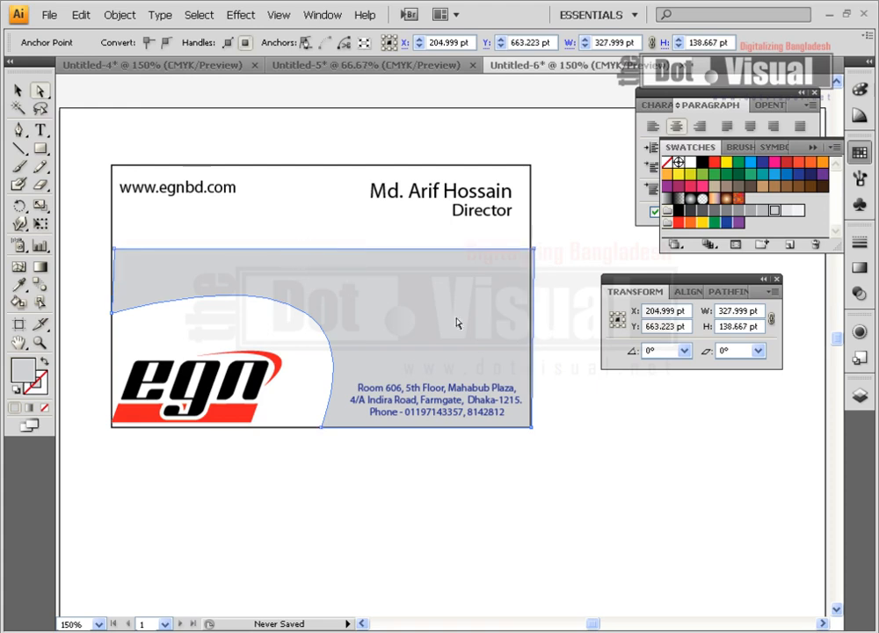
key(ctrl+z)
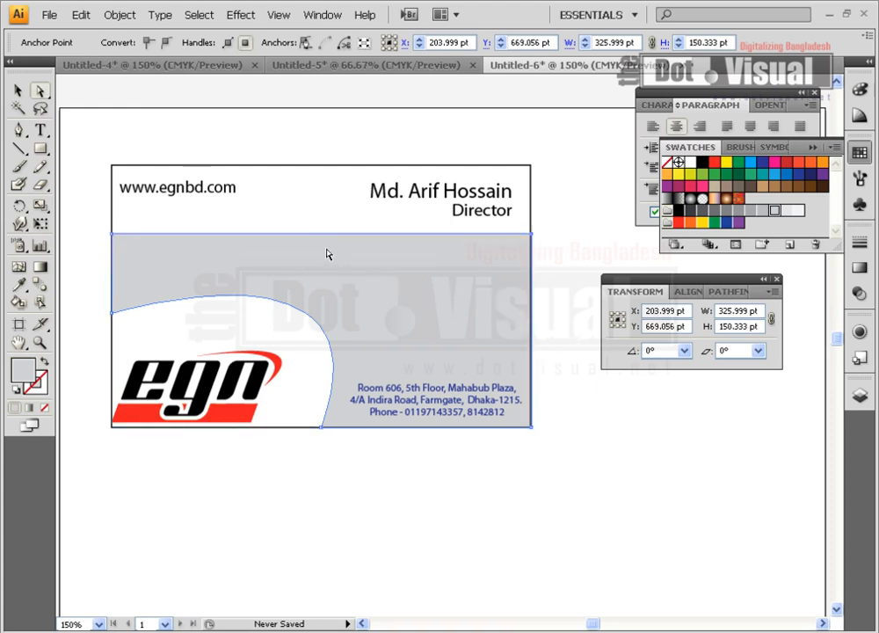
drag(318, 238, 319, 251)
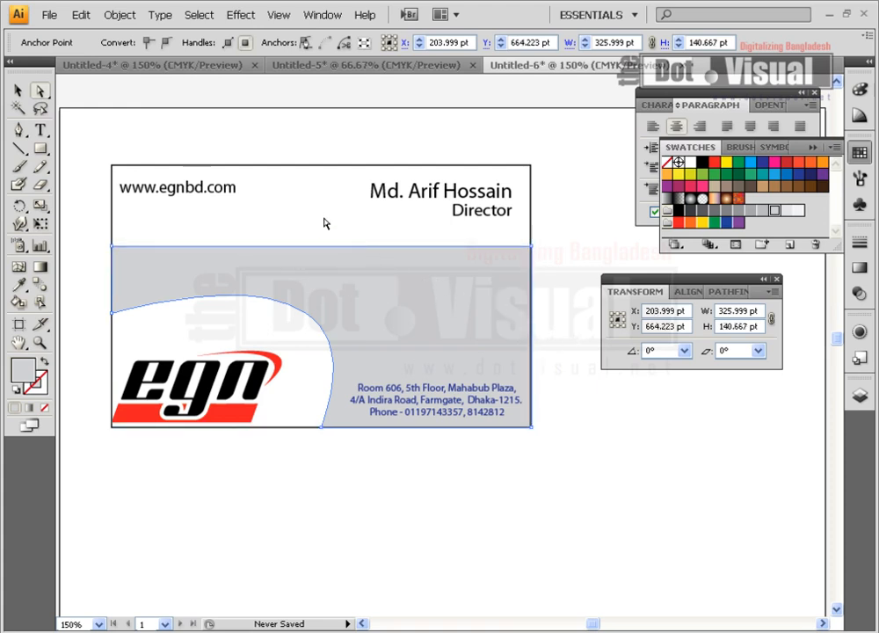
click(326, 227)
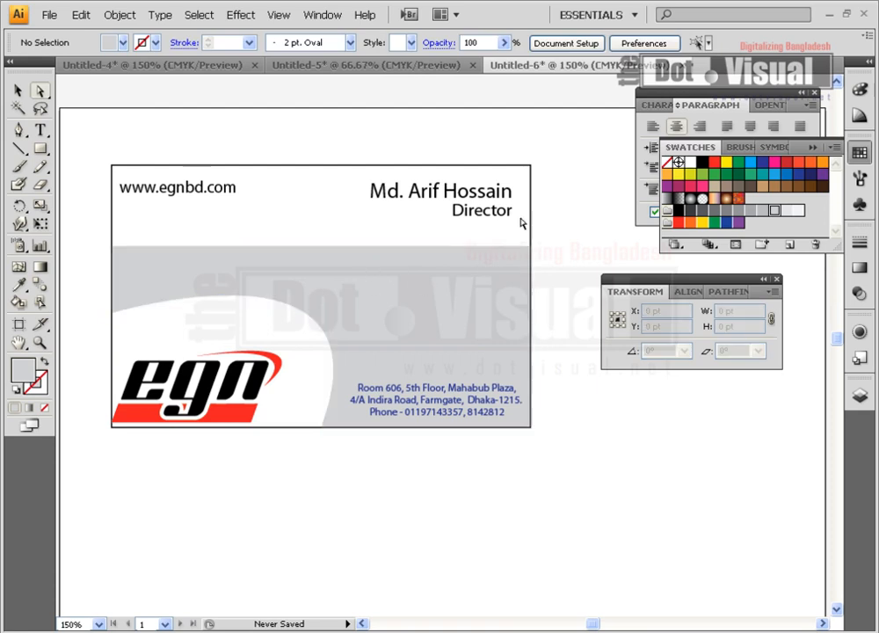
click(17, 91)
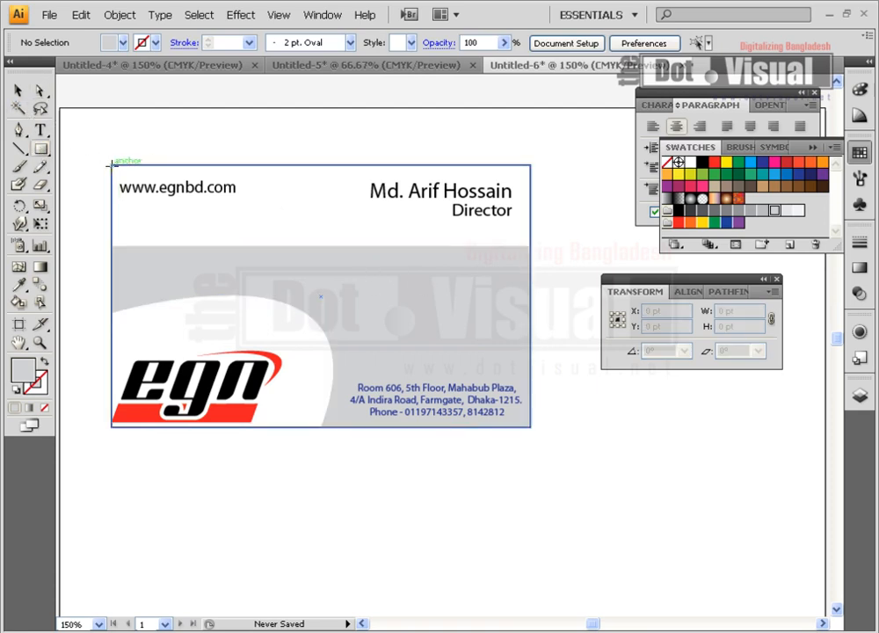
Draw a rectangle over the card's top white strip and send it behind the card text
drag(111, 164, 531, 246)
click(17, 90)
right_click(270, 205)
mouse_move(350, 387)
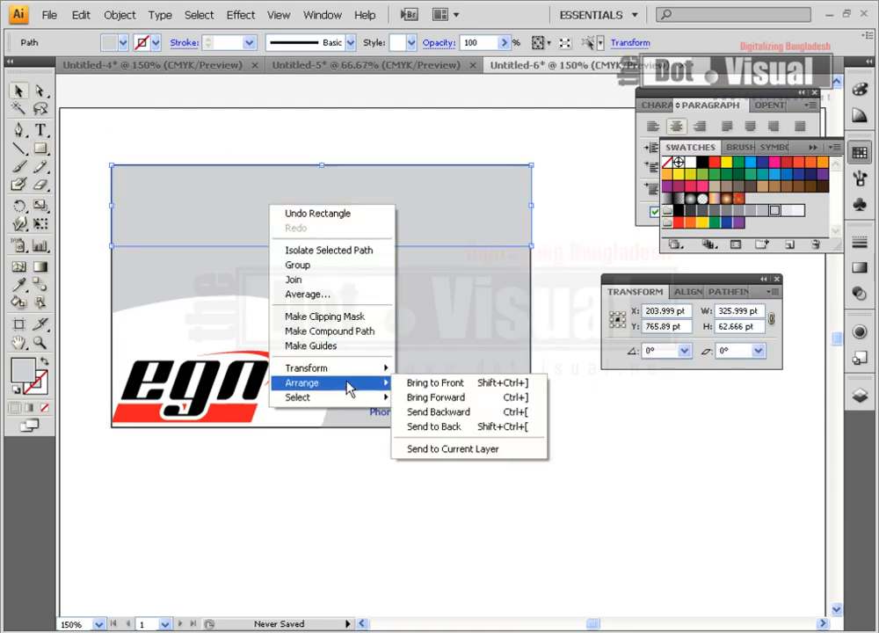
click(440, 427)
Try brown, green, magenta, red, orange, yellow and several grey swatch fills on the top band
click(728, 188)
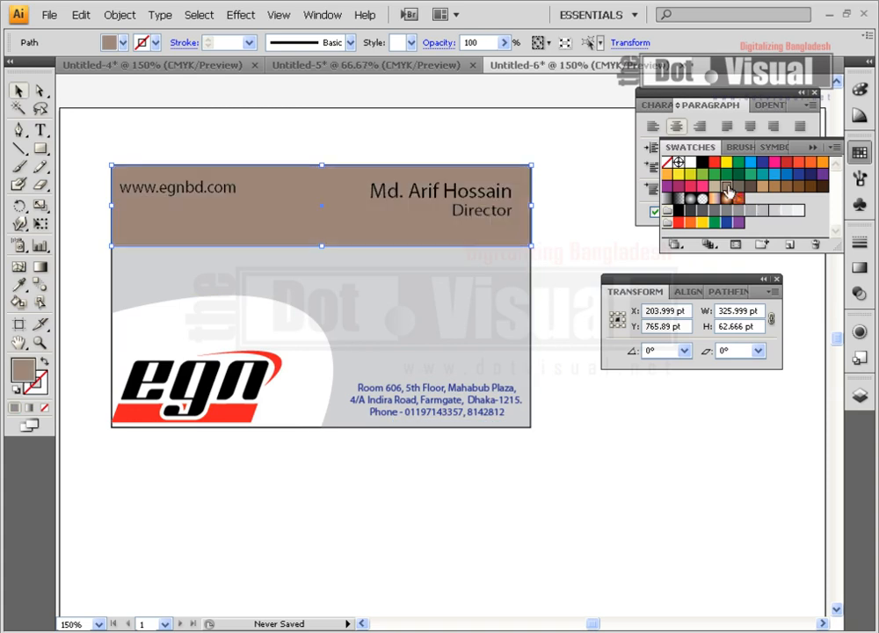
click(740, 176)
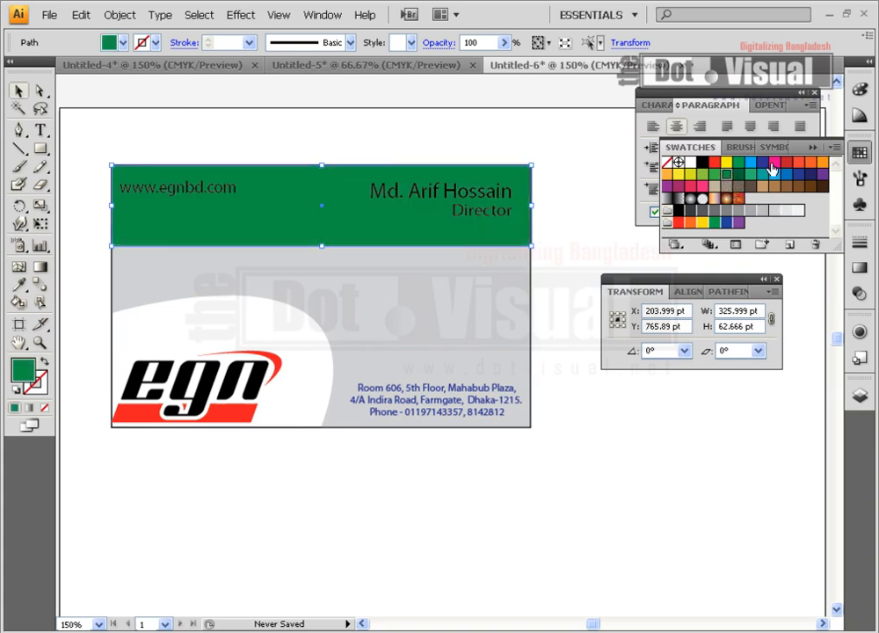
click(774, 162)
click(788, 163)
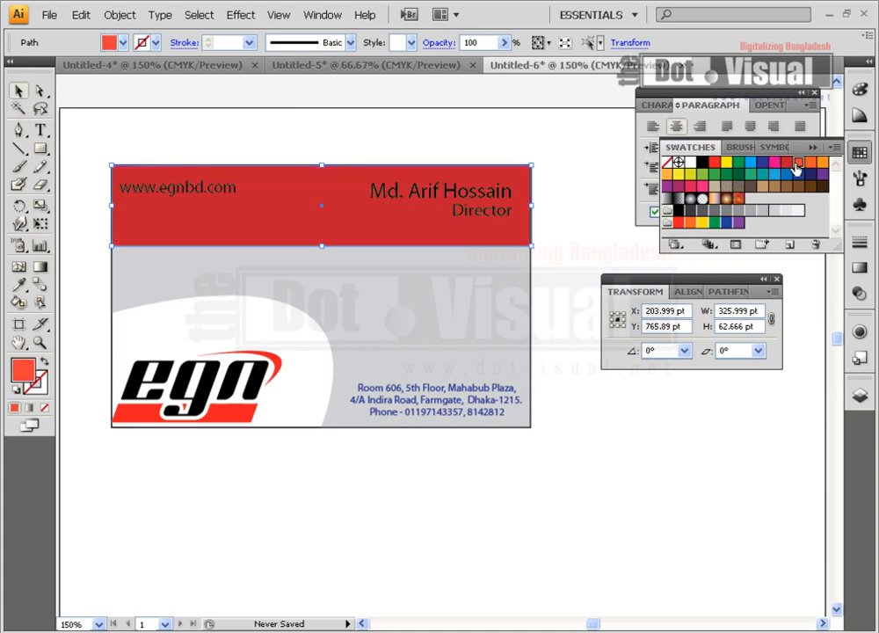
click(797, 163)
click(774, 164)
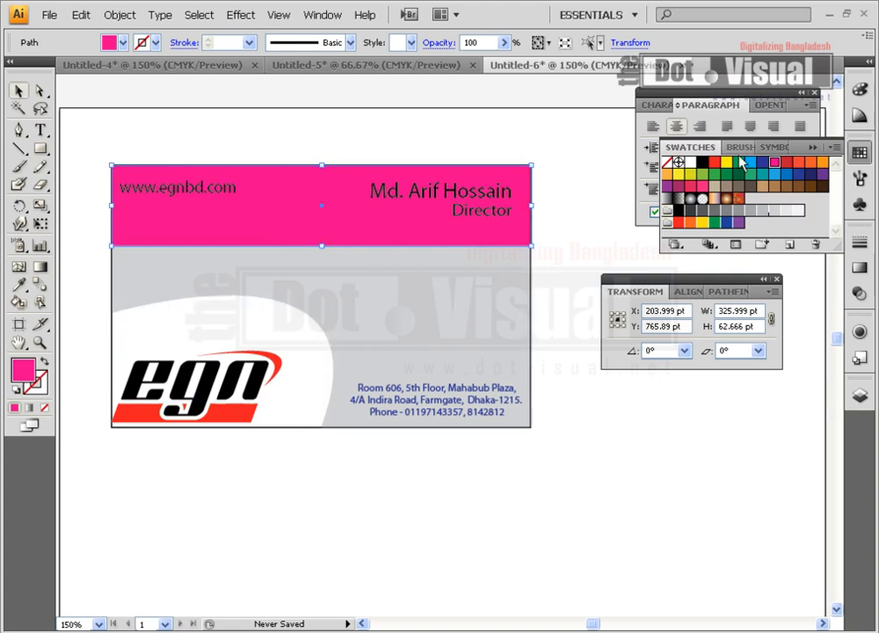
click(824, 186)
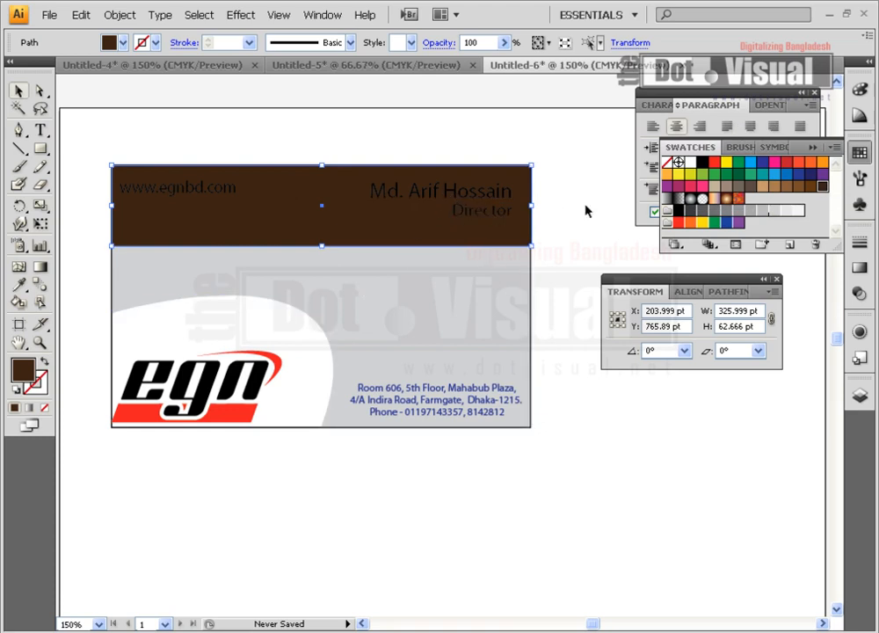
click(702, 174)
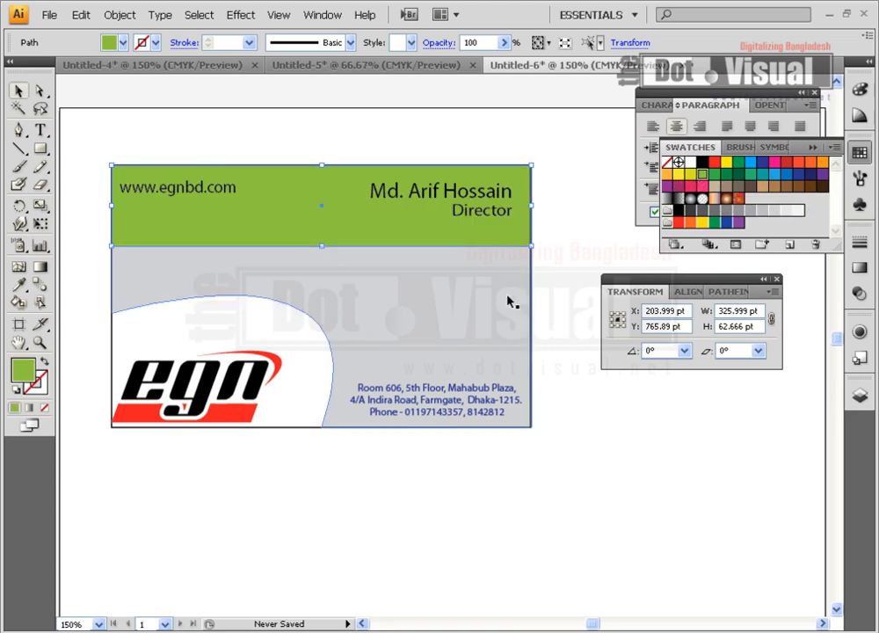
click(714, 164)
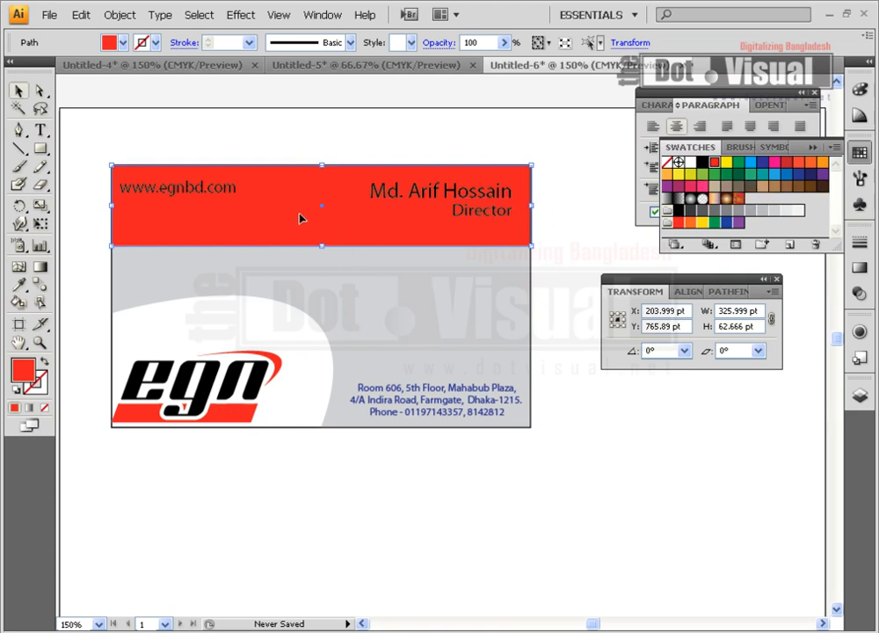
click(705, 224)
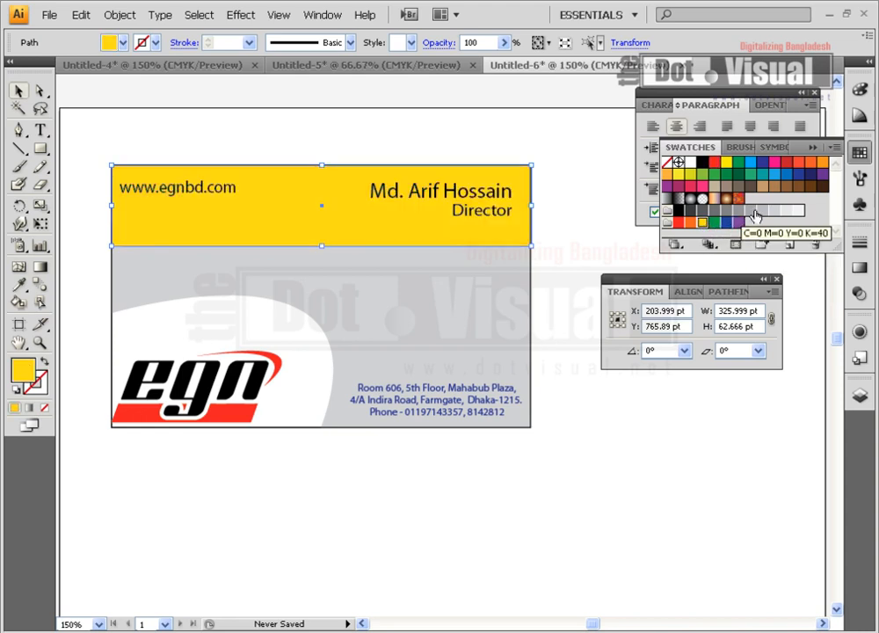
click(758, 212)
click(775, 211)
click(788, 211)
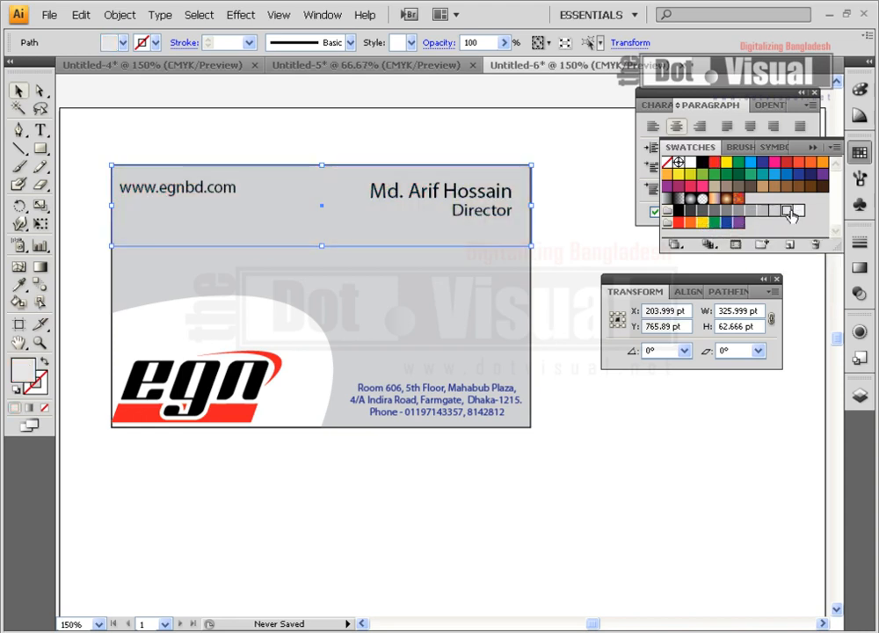
click(749, 211)
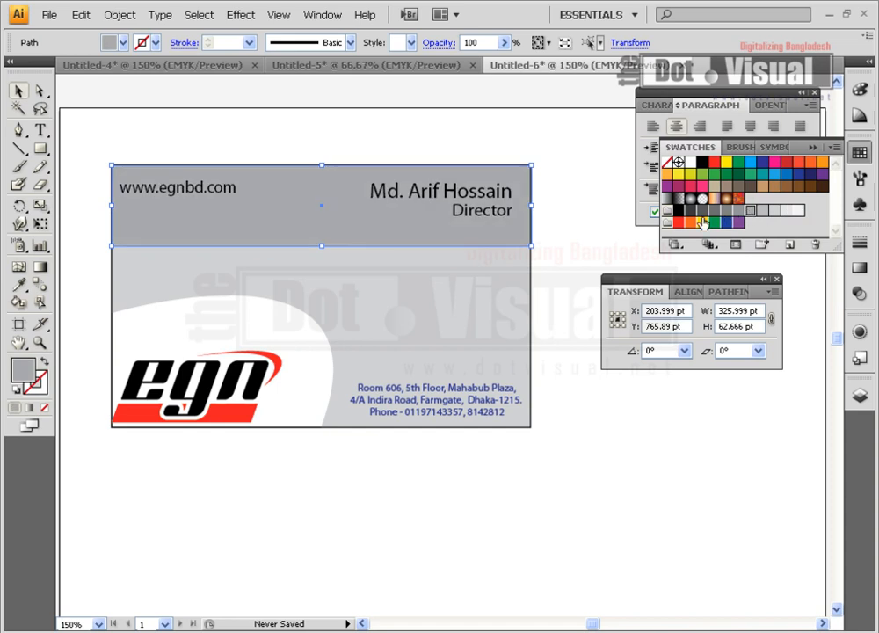
Pick a yellow-green fill for the top band from the CMYK Color panel
click(860, 90)
click(756, 154)
click(719, 155)
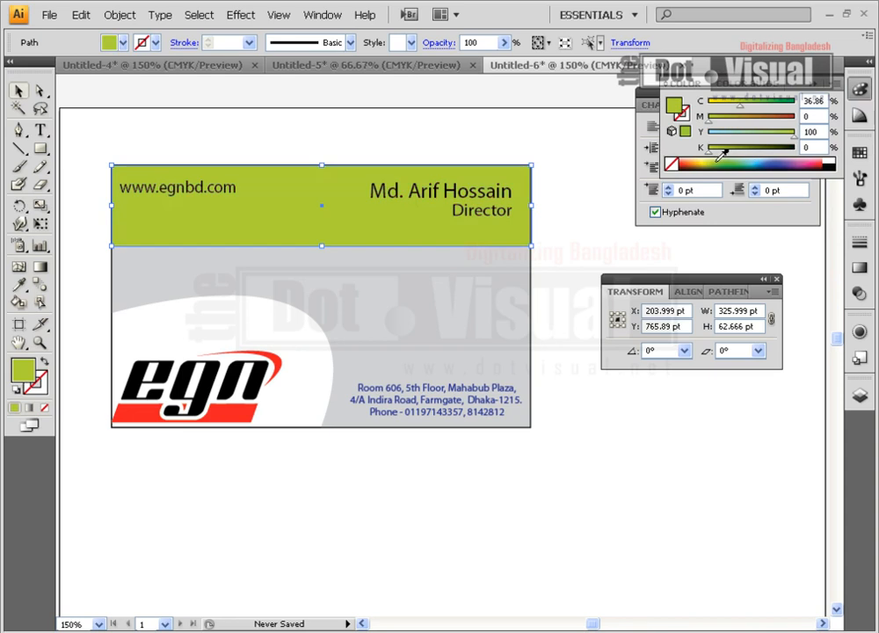
Tune the top band to pale green and fill the grey card body with stronger green (C60 Y100)
click(768, 155)
drag(763, 159, 737, 151)
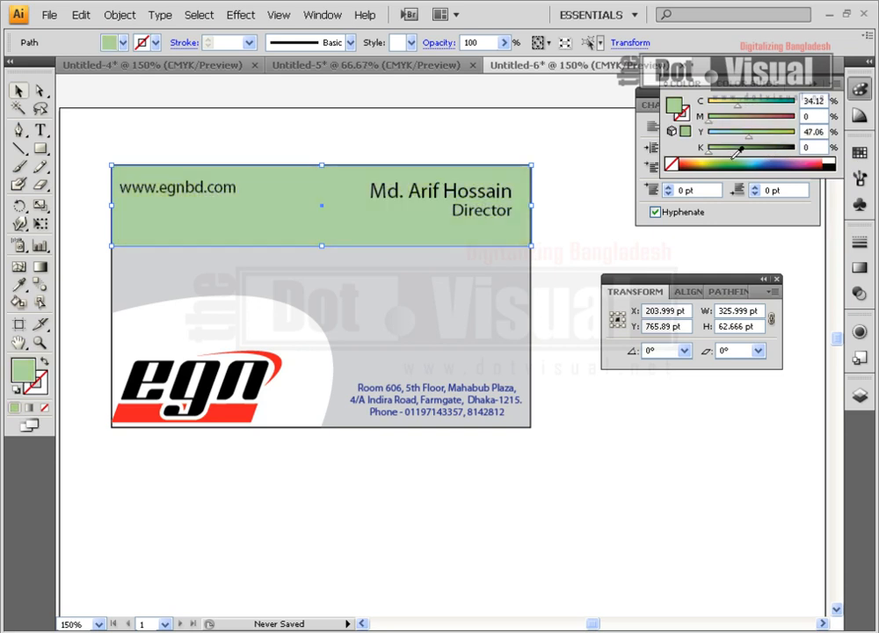
click(481, 274)
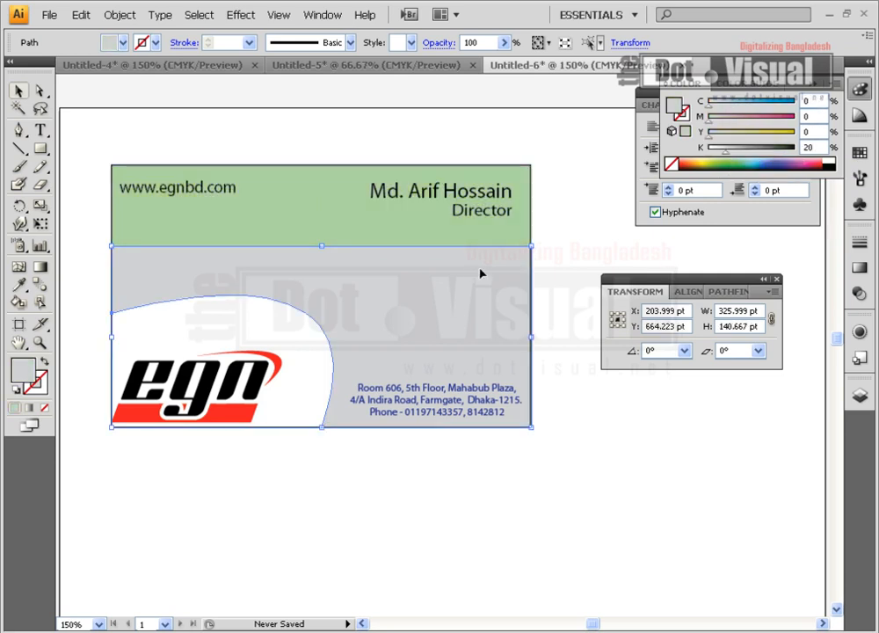
click(743, 163)
click(607, 266)
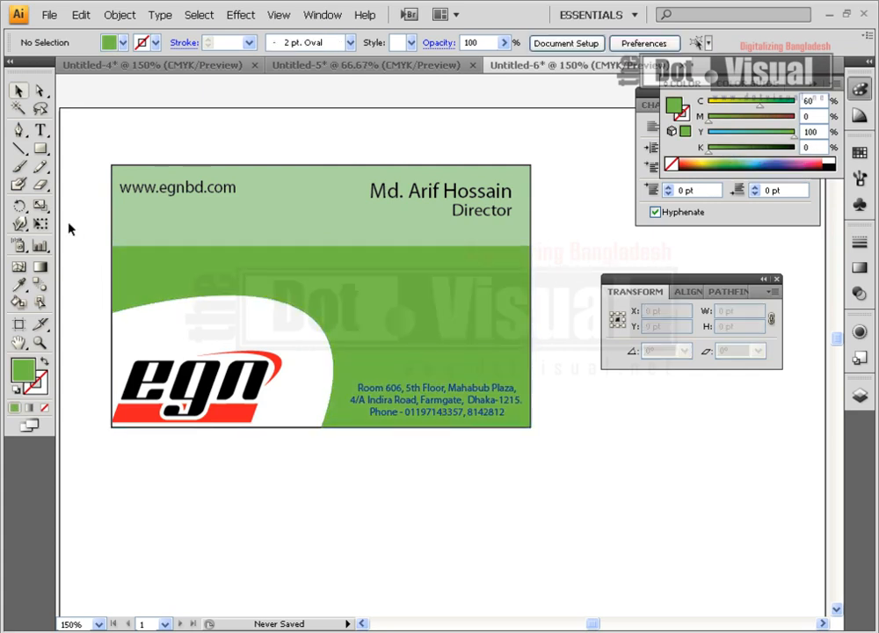
Type a row of periods as a text line above the card
click(41, 129)
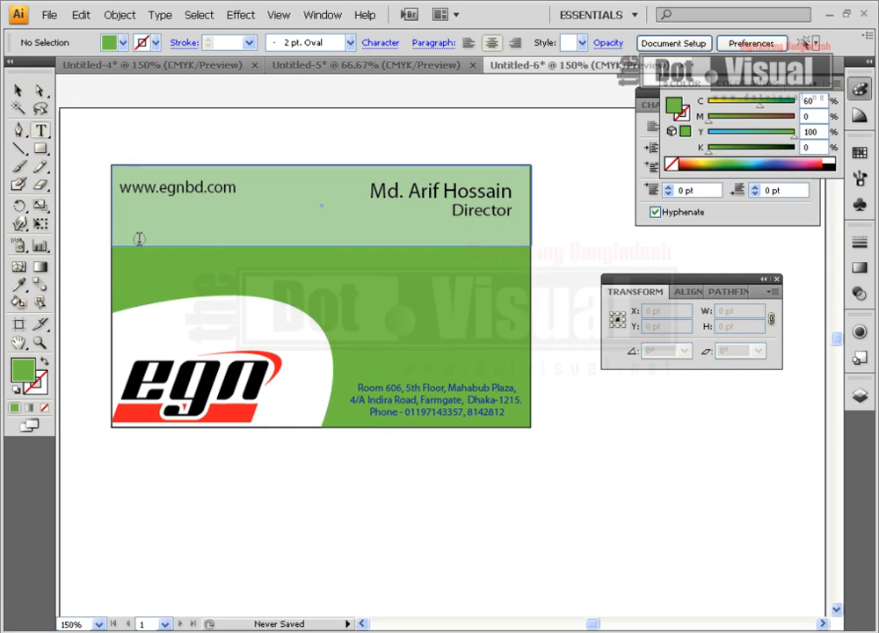
click(167, 126)
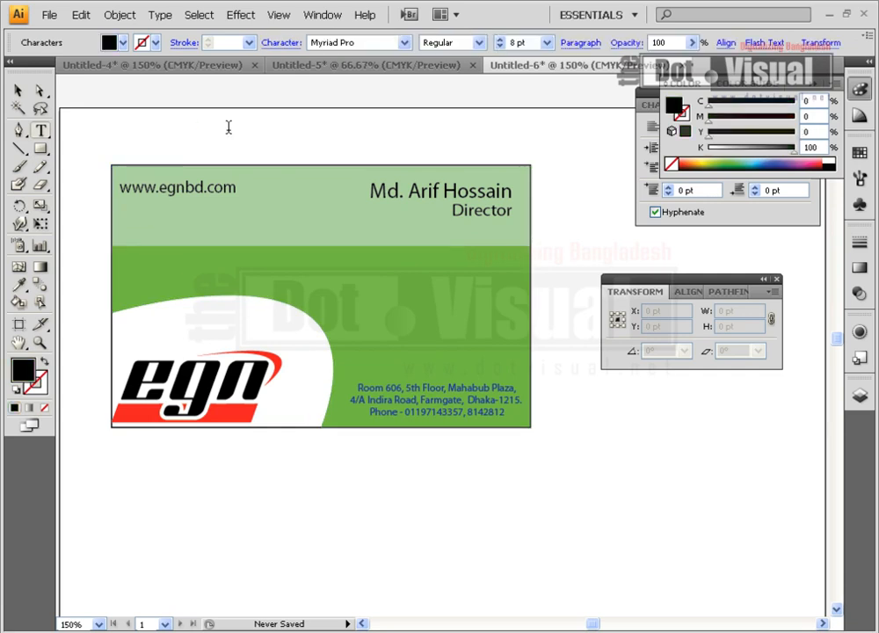
text(.....................)
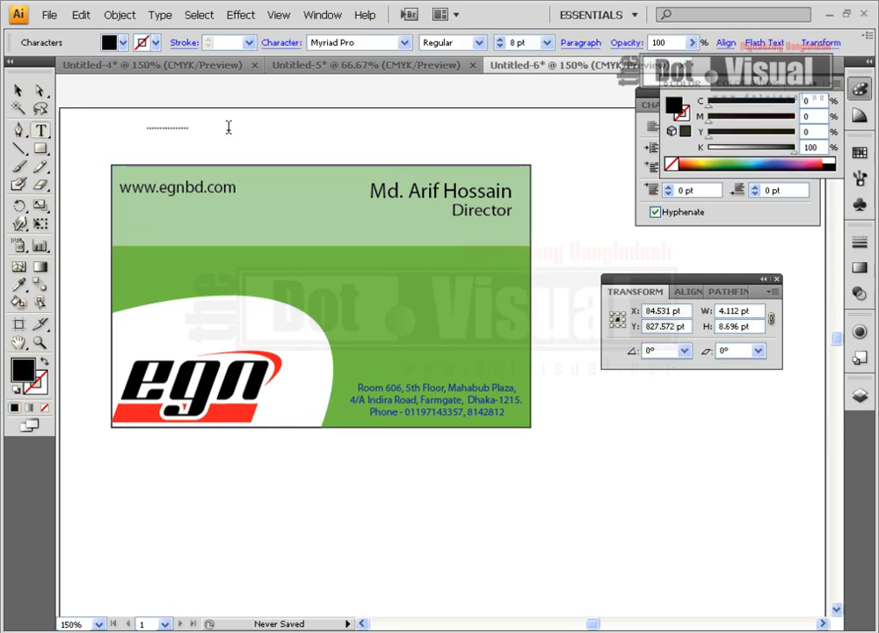
text(....................................................................)
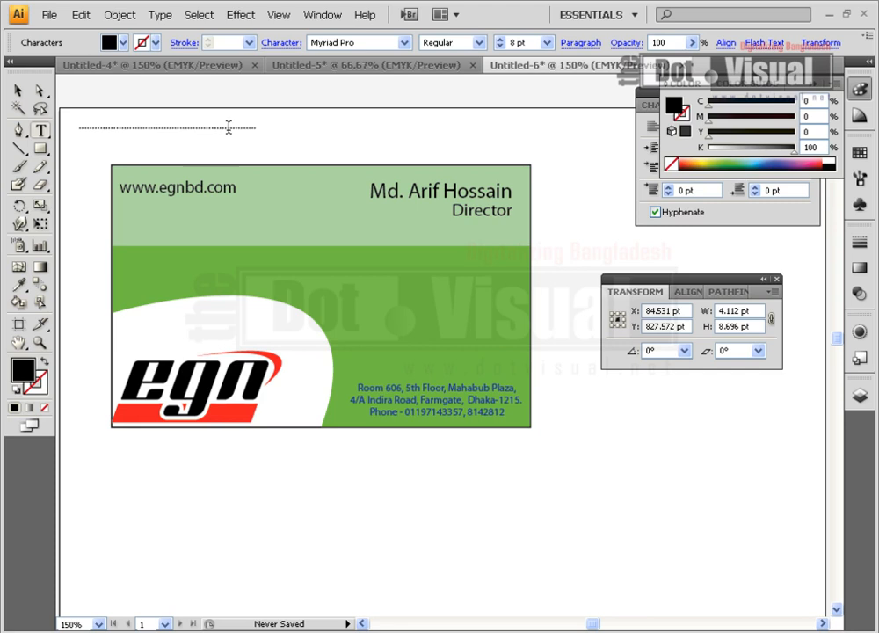
Move and stretch the dotted line across the card's width at the band edge, coloured green
click(18, 90)
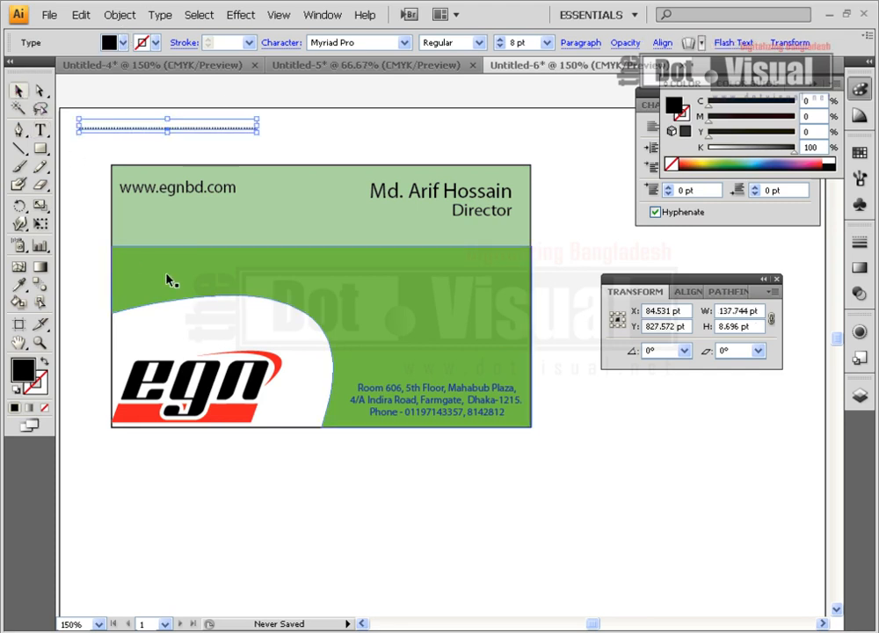
drag(149, 130, 183, 249)
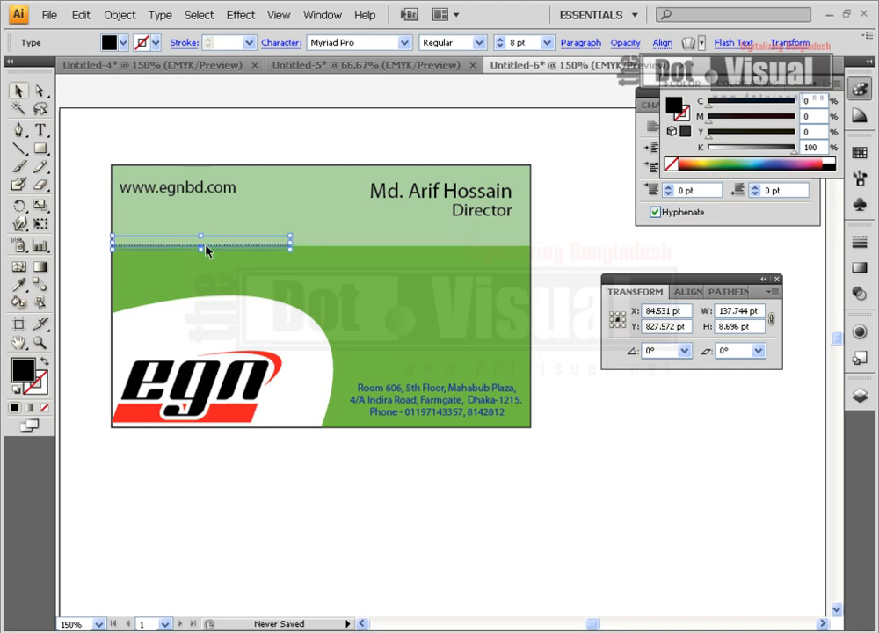
drag(290, 247, 488, 311)
drag(483, 242, 530, 230)
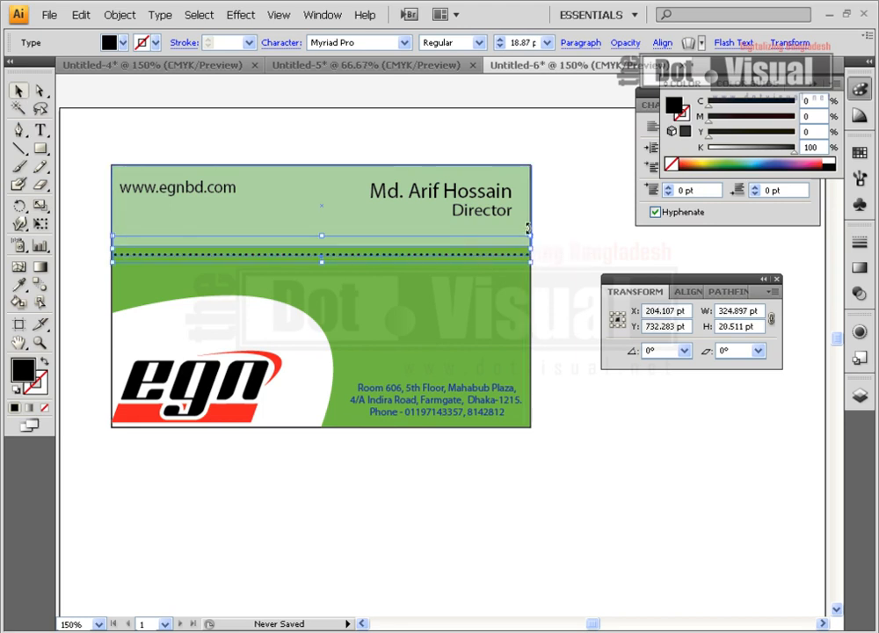
key(Up)
key(Up)
key(Up)
key(Up)
key(Up)
key(Up)
key(Up)
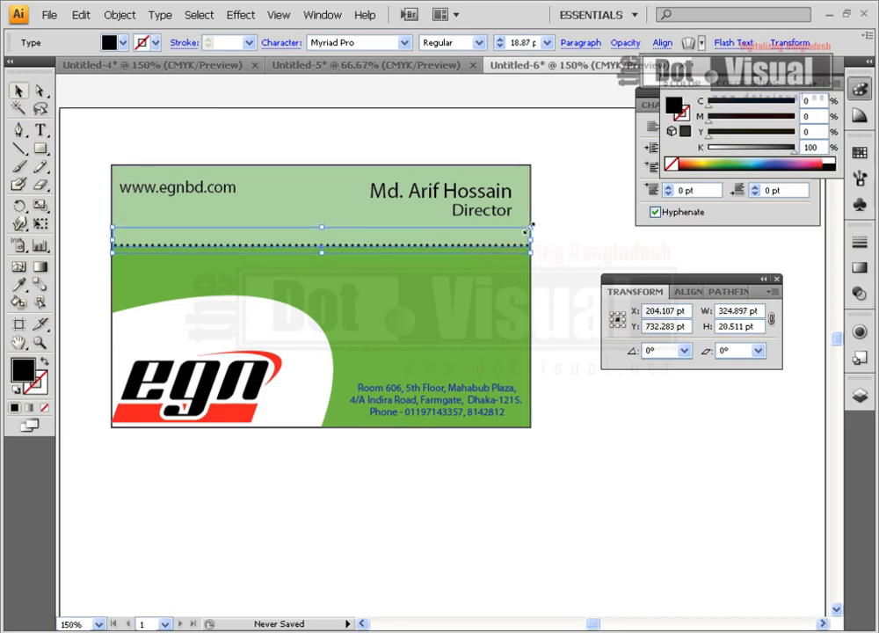
key(Down)
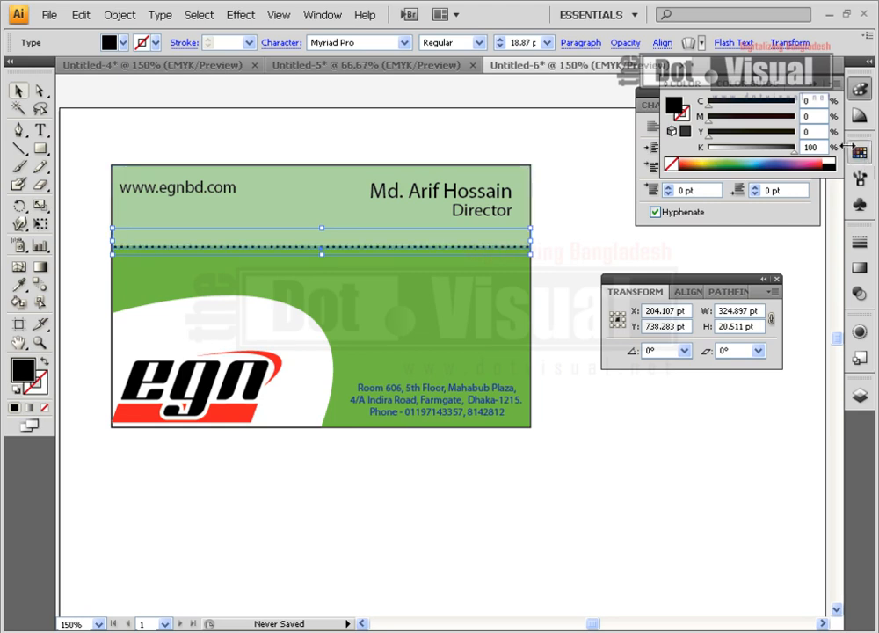
click(735, 159)
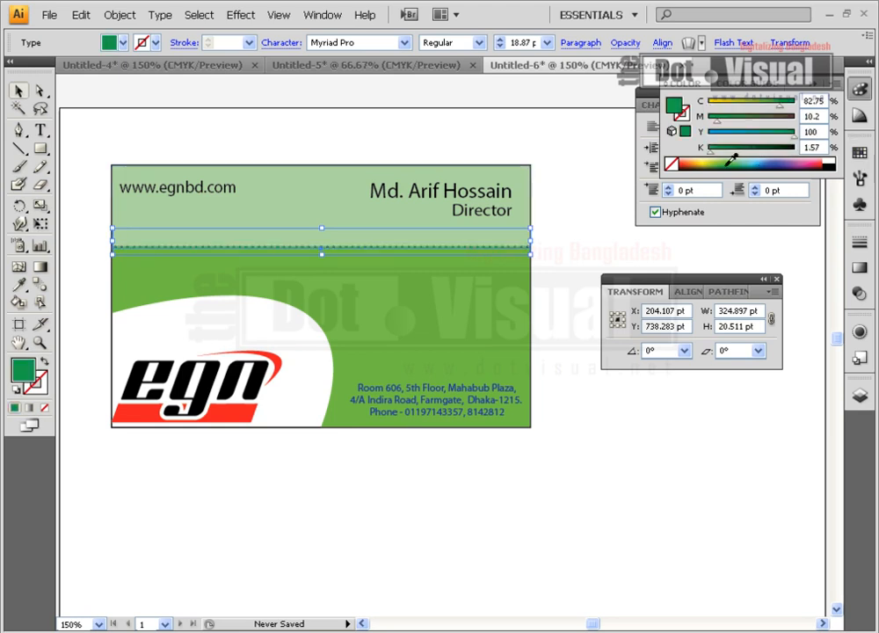
click(613, 246)
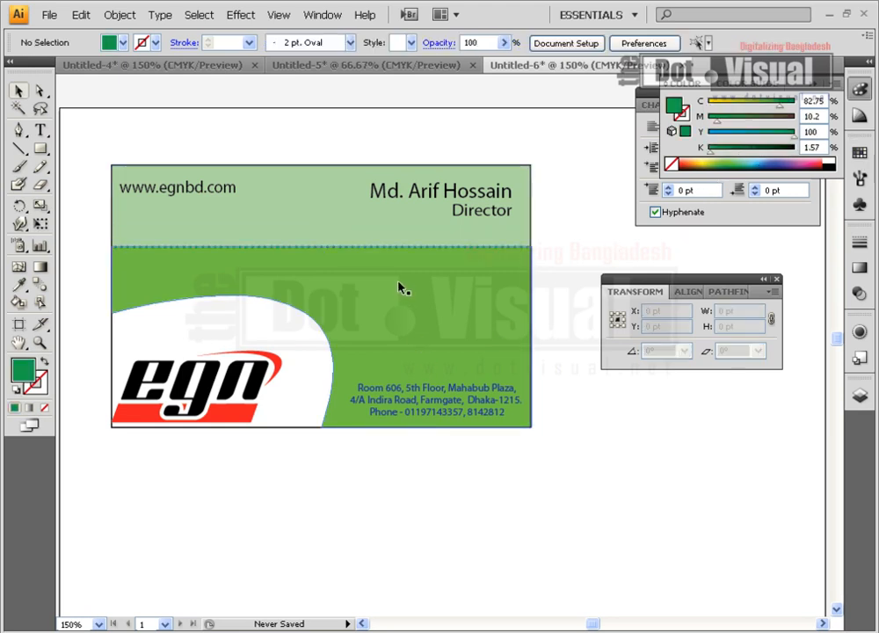
click(456, 249)
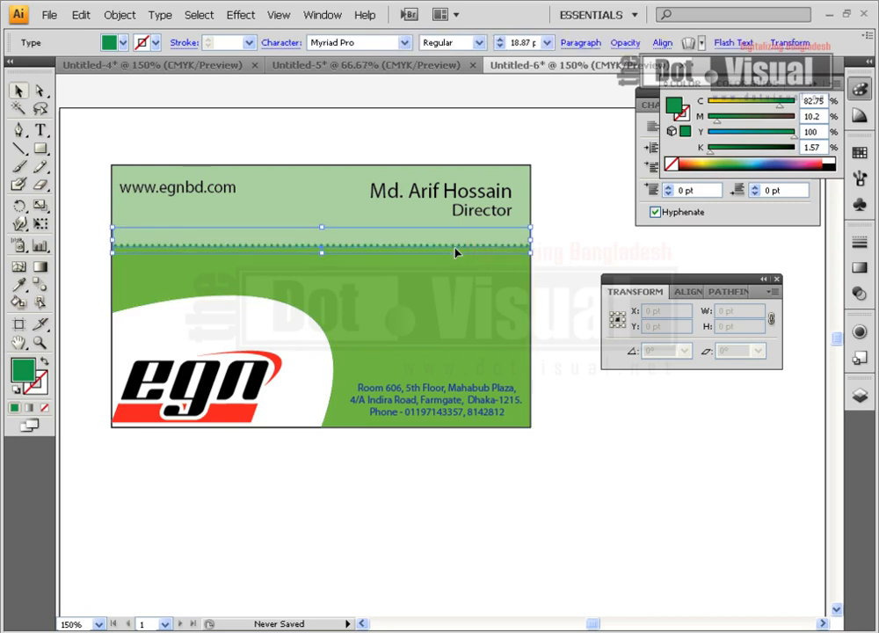
click(563, 257)
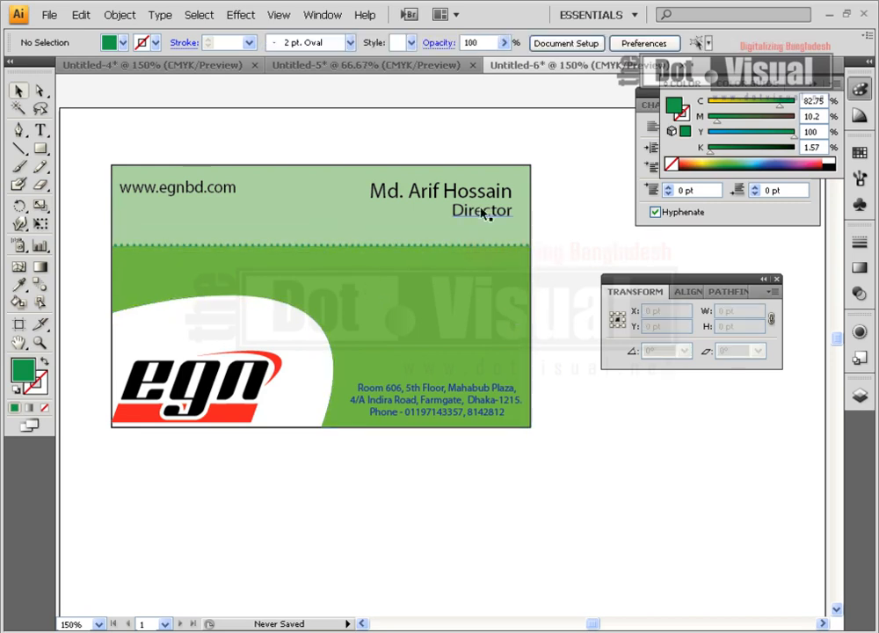
Make the three-line address text white
click(460, 394)
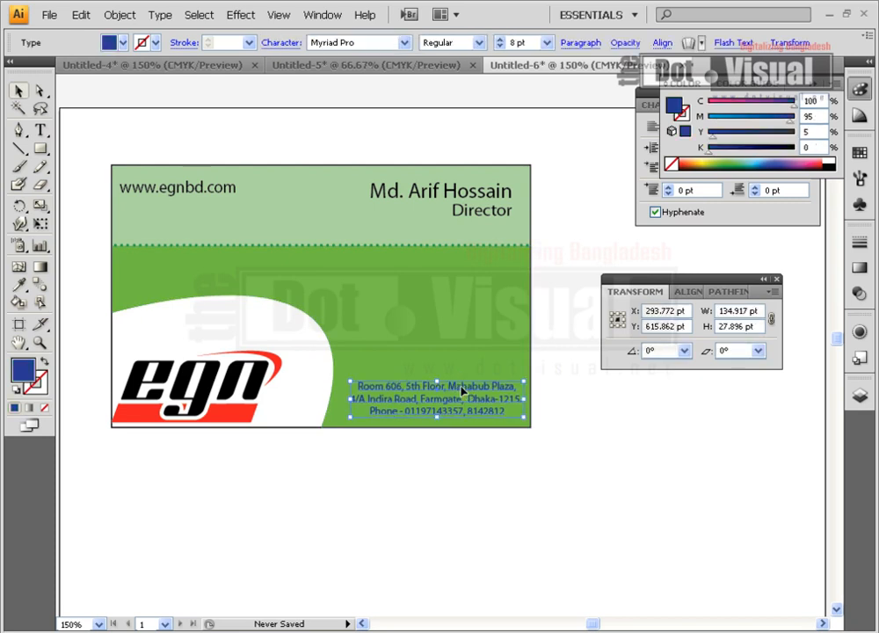
click(830, 160)
click(570, 263)
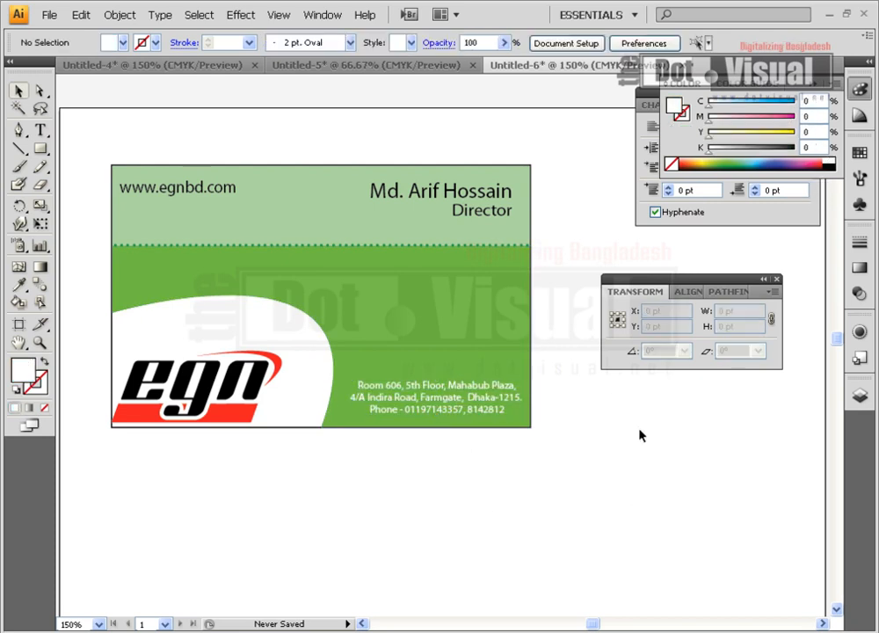
Shift the egn logo slightly up and right within the white curve
click(257, 408)
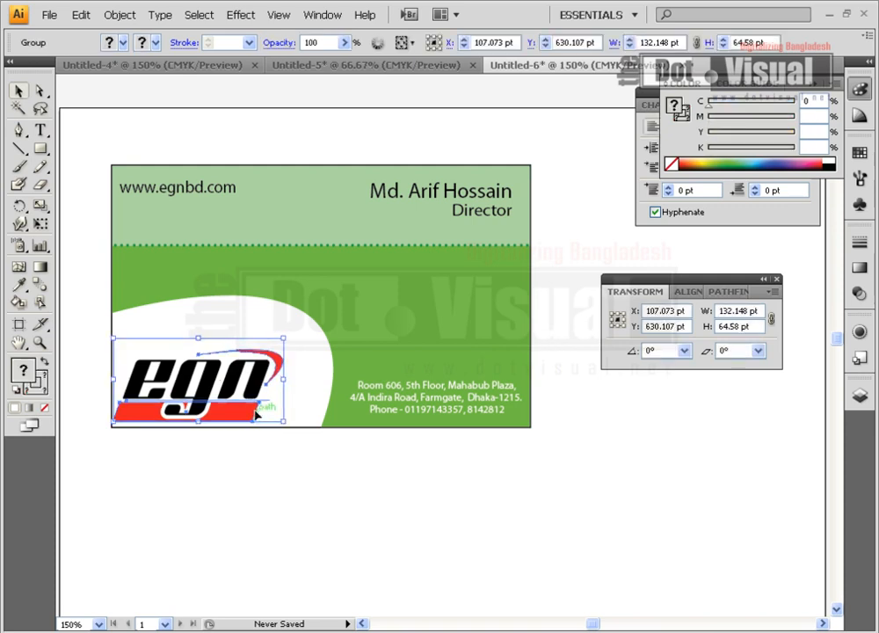
drag(253, 413, 258, 397)
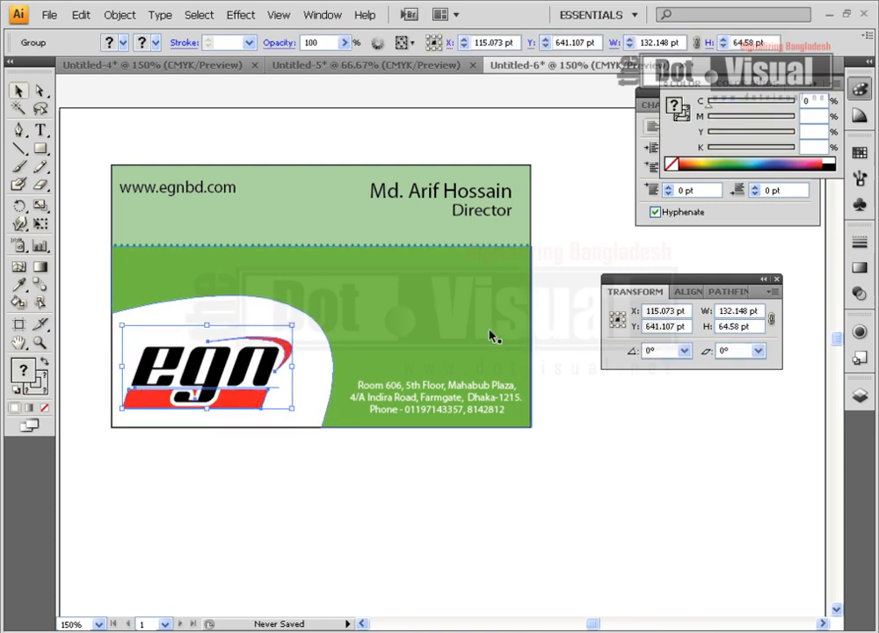
click(530, 585)
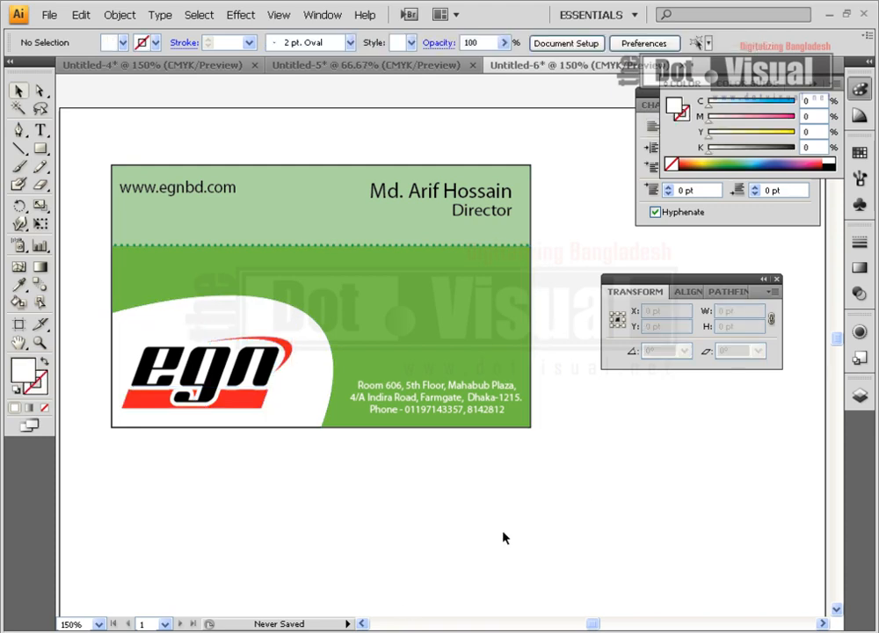